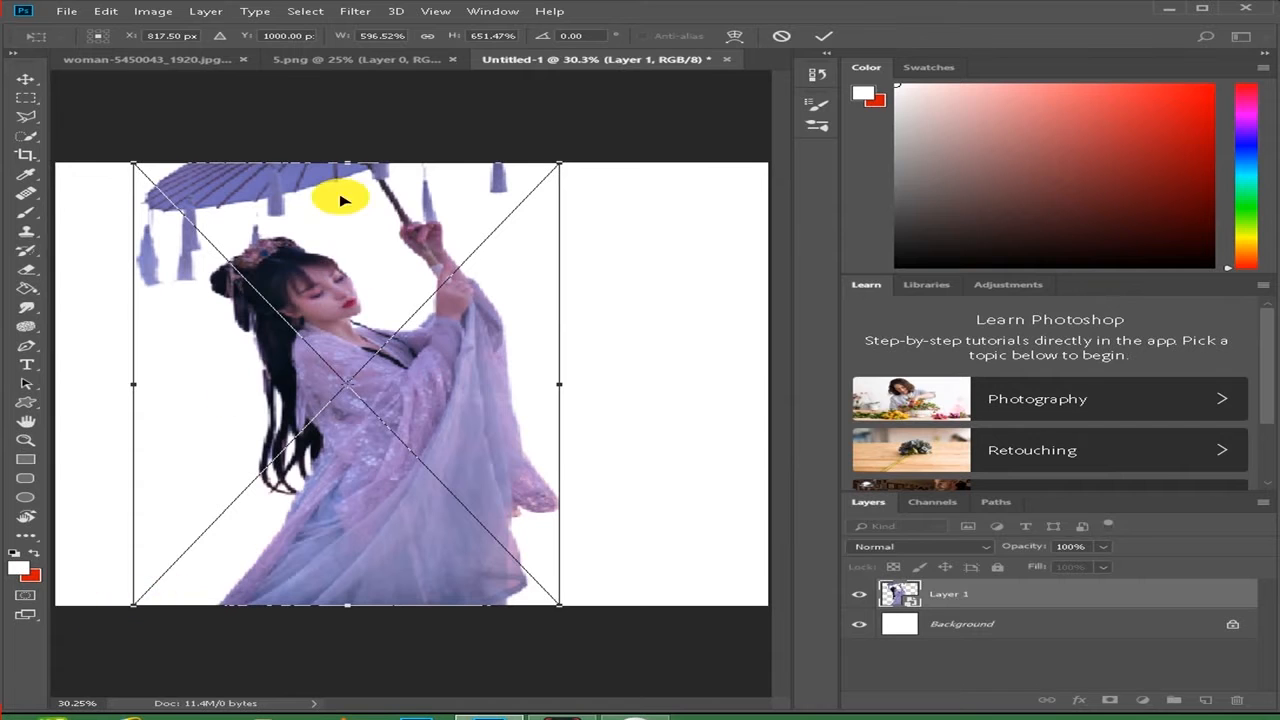
- Enlarge the woman cutout to 607.96% width and 664.50% height, position it at X 875, Y 1020 px, and rasterize its layer
drag(134, 162, 125, 155)
drag(403, 465, 427, 467)
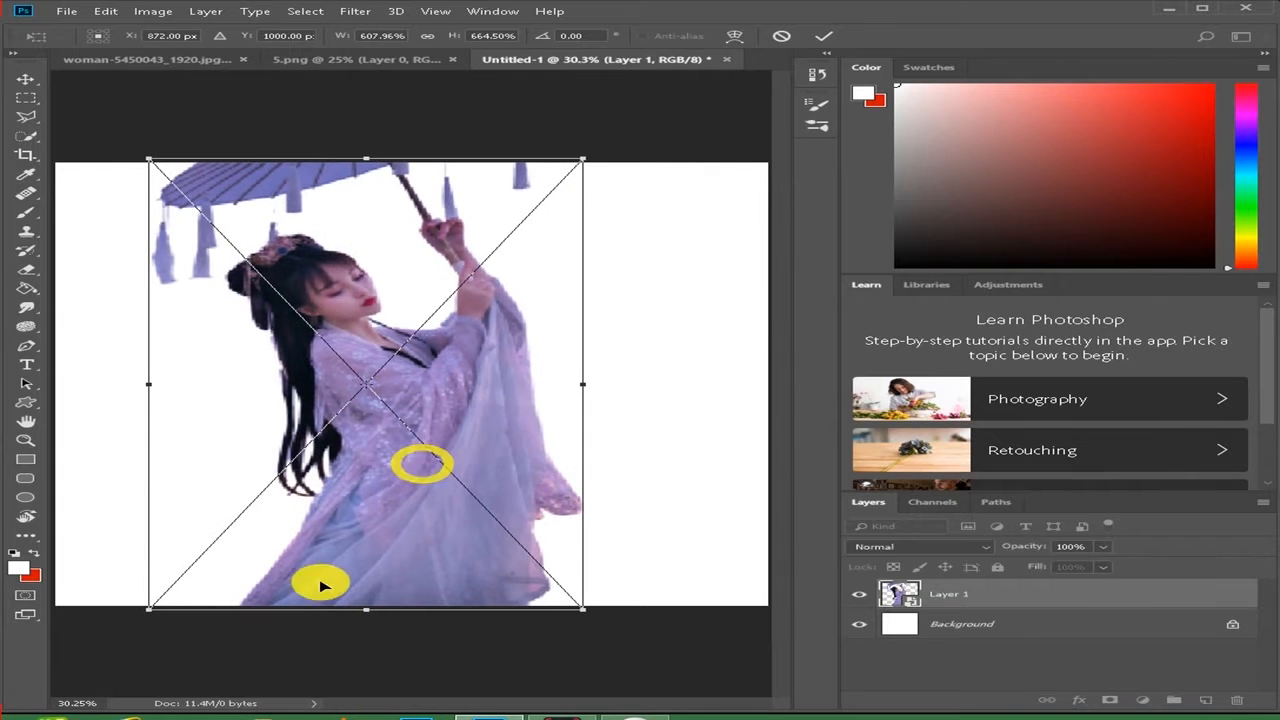
drag(293, 614, 296, 618)
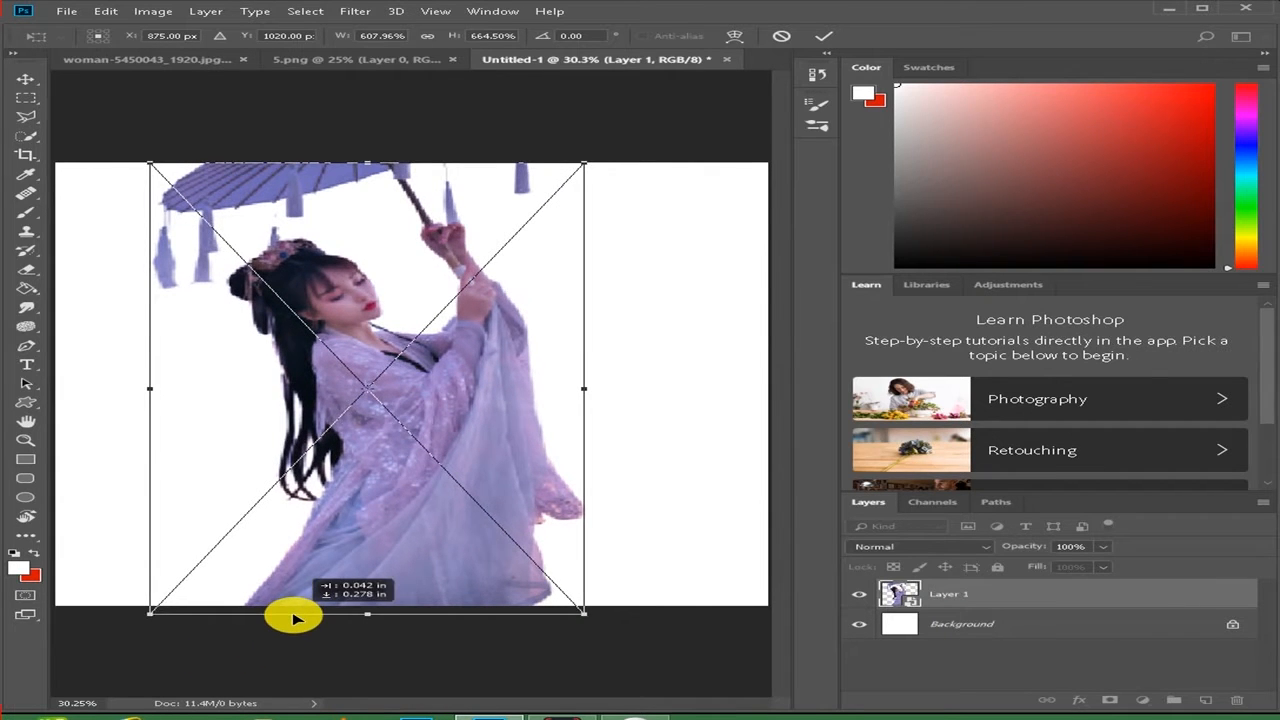
scroll(481, 500, down, 2)
scroll(481, 500, up, 1)
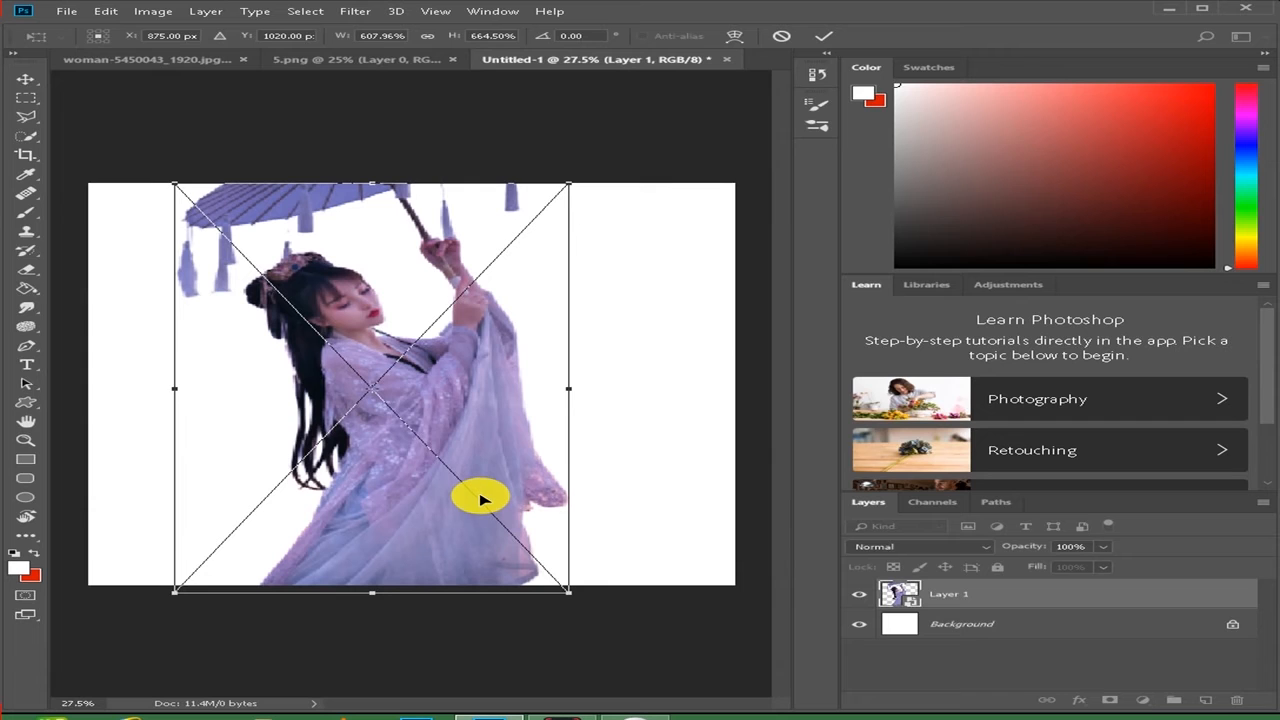
click(823, 35)
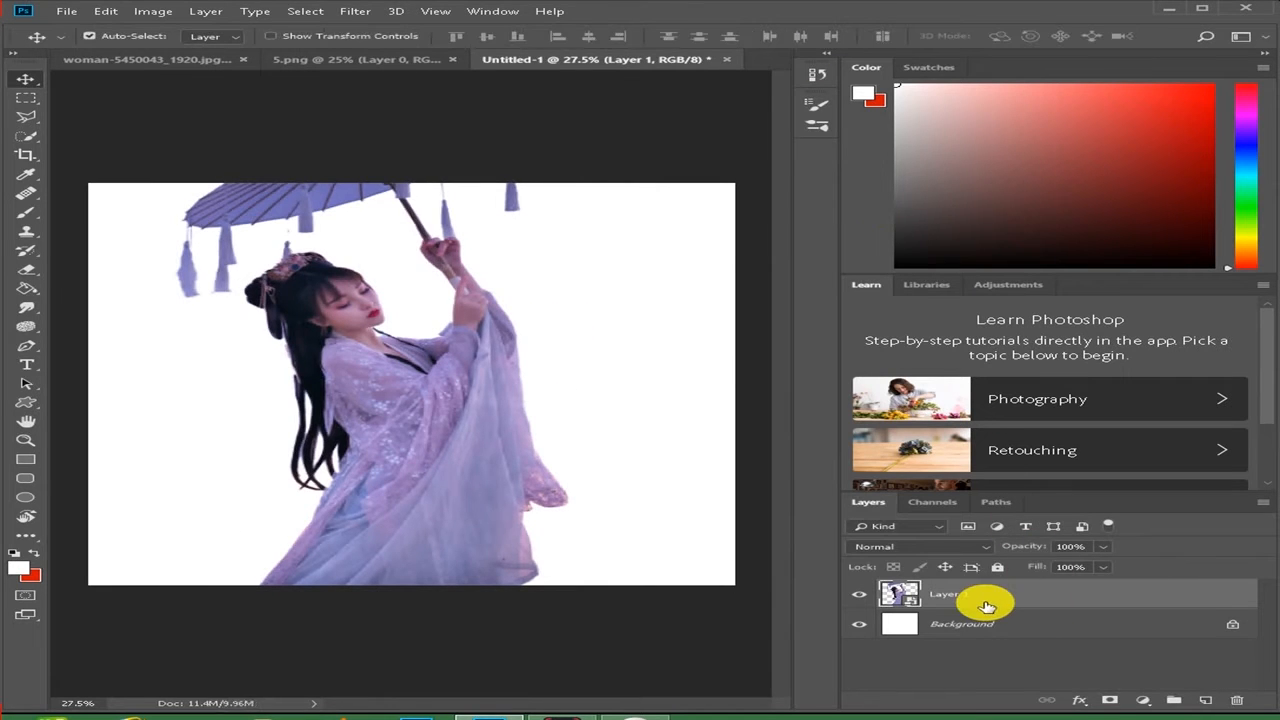
right_click(986, 602)
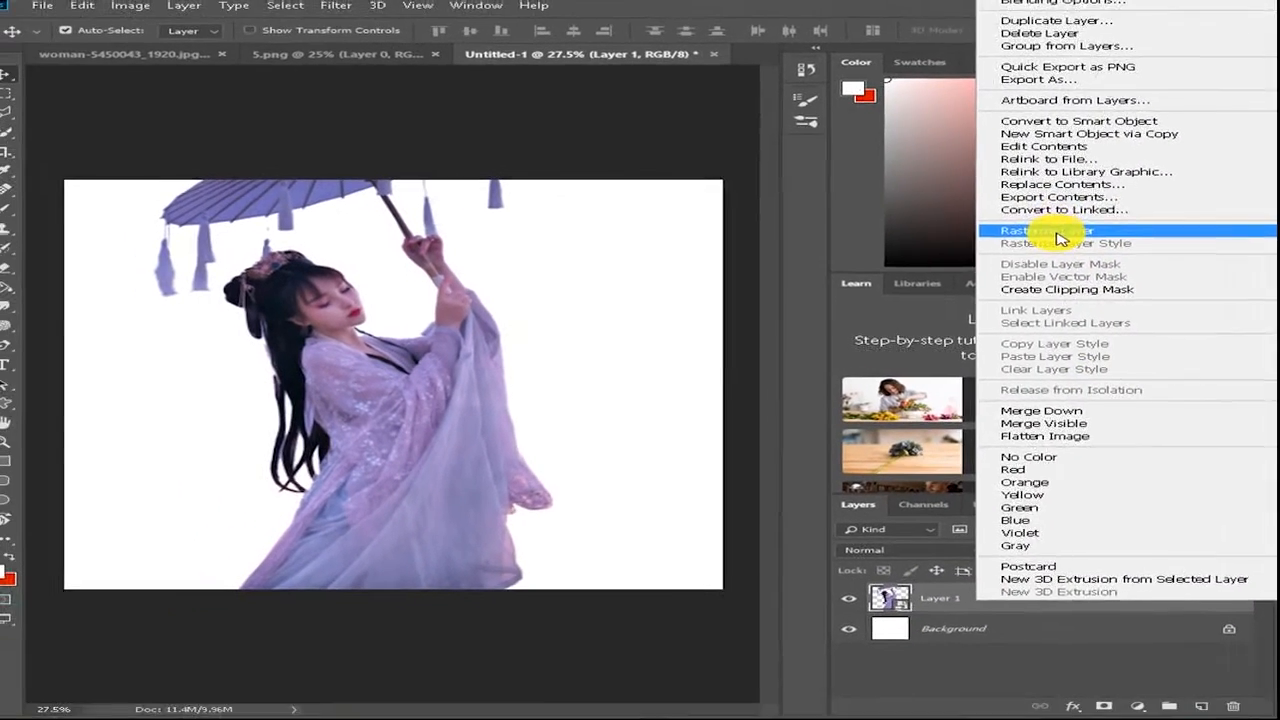
click(1003, 215)
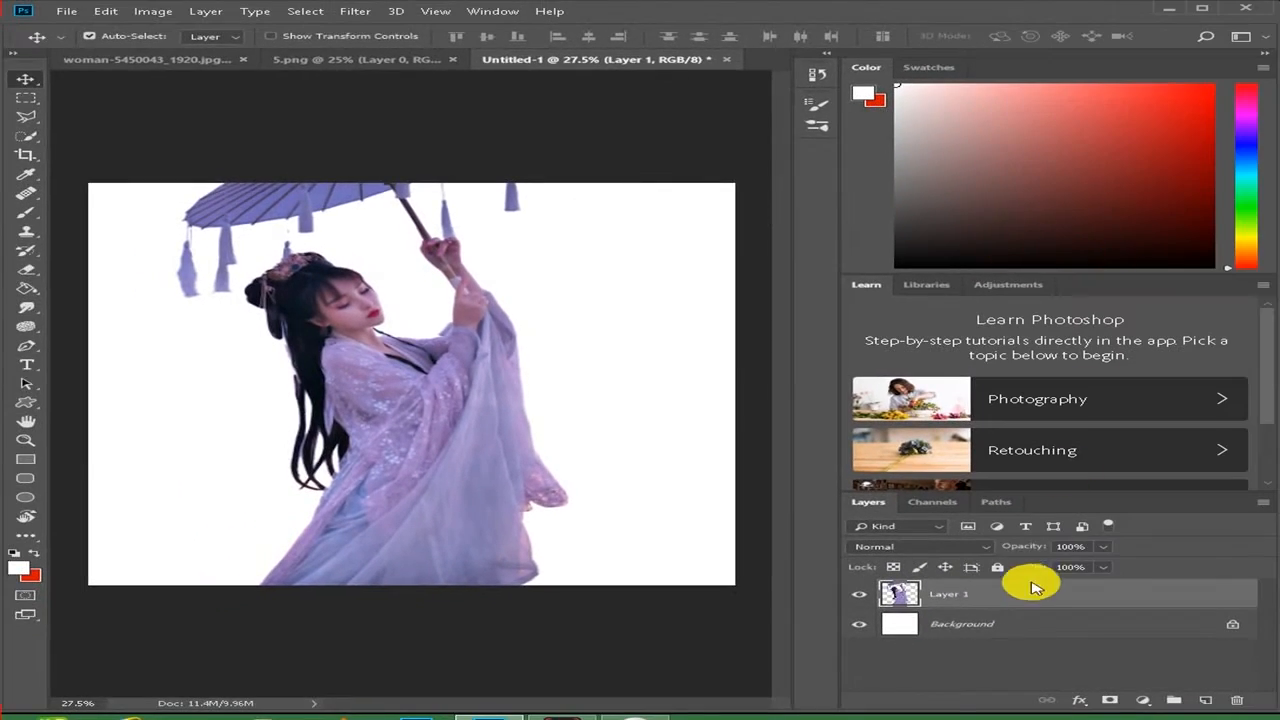
- Add a gradient fill layer above the Background from the black-to-white preset, with its black stop recoloured to dark blue 0b0b82
click(1070, 620)
click(1143, 700)
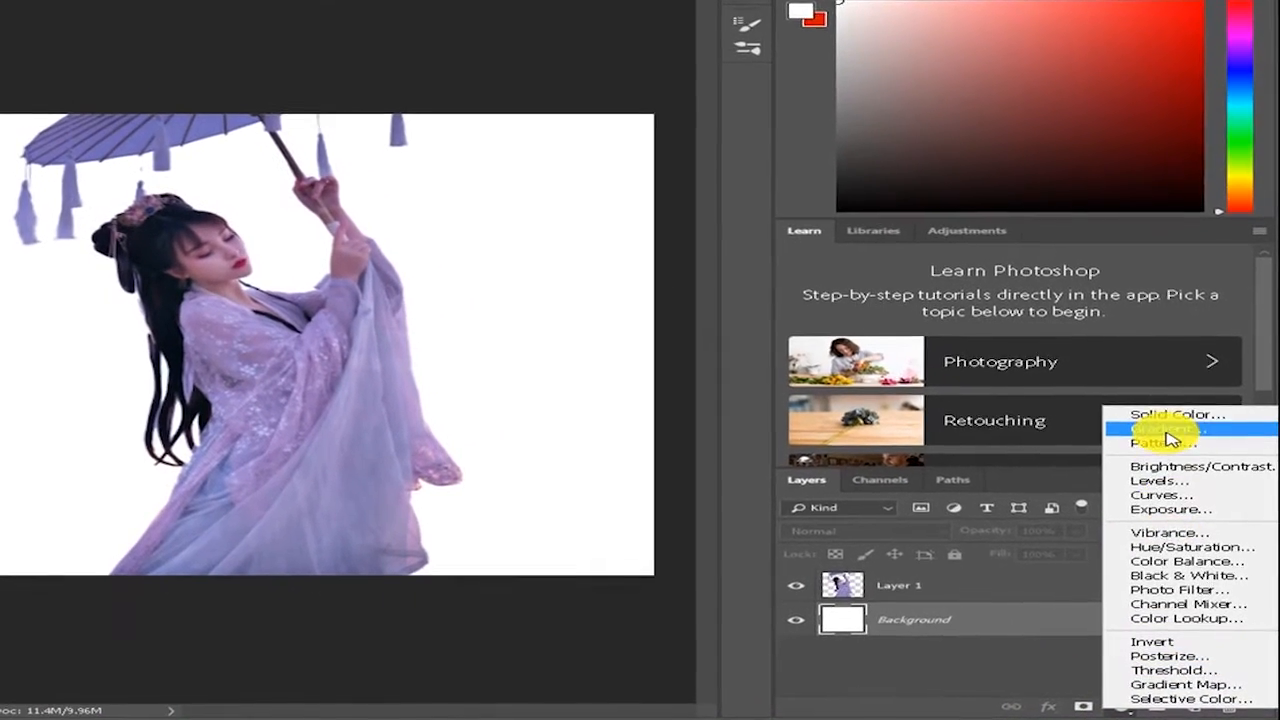
click(1165, 431)
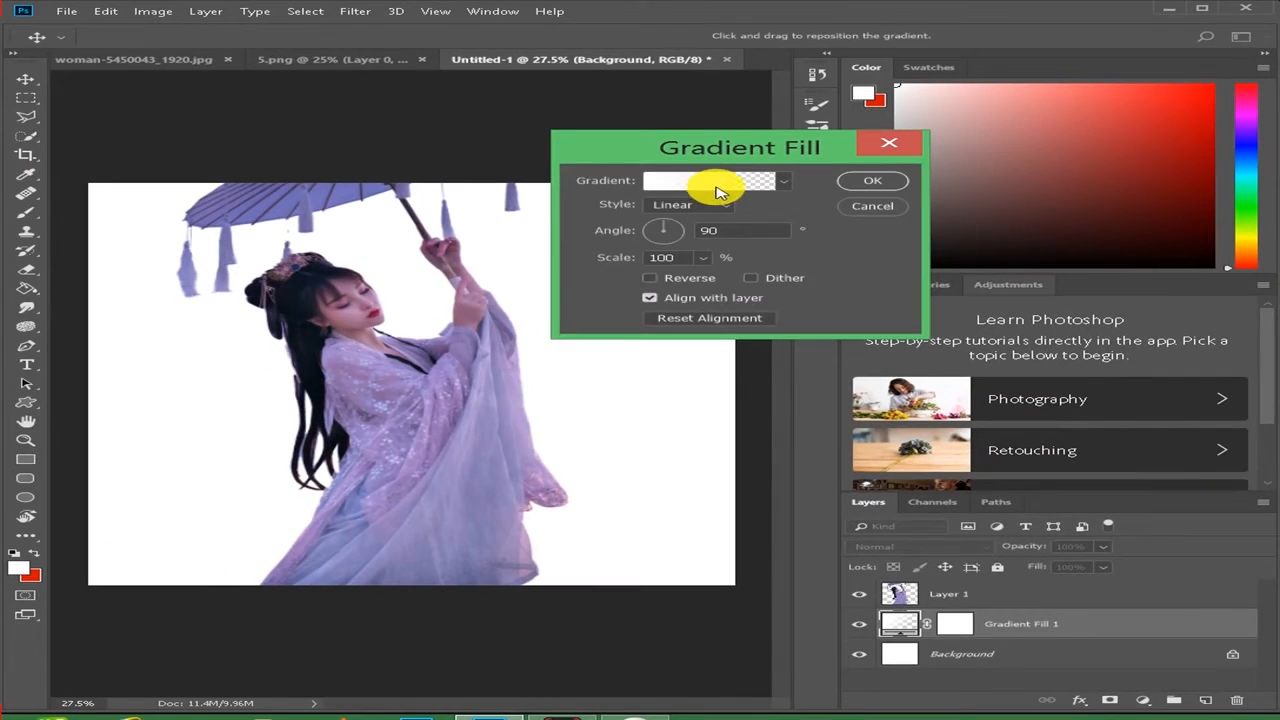
click(716, 182)
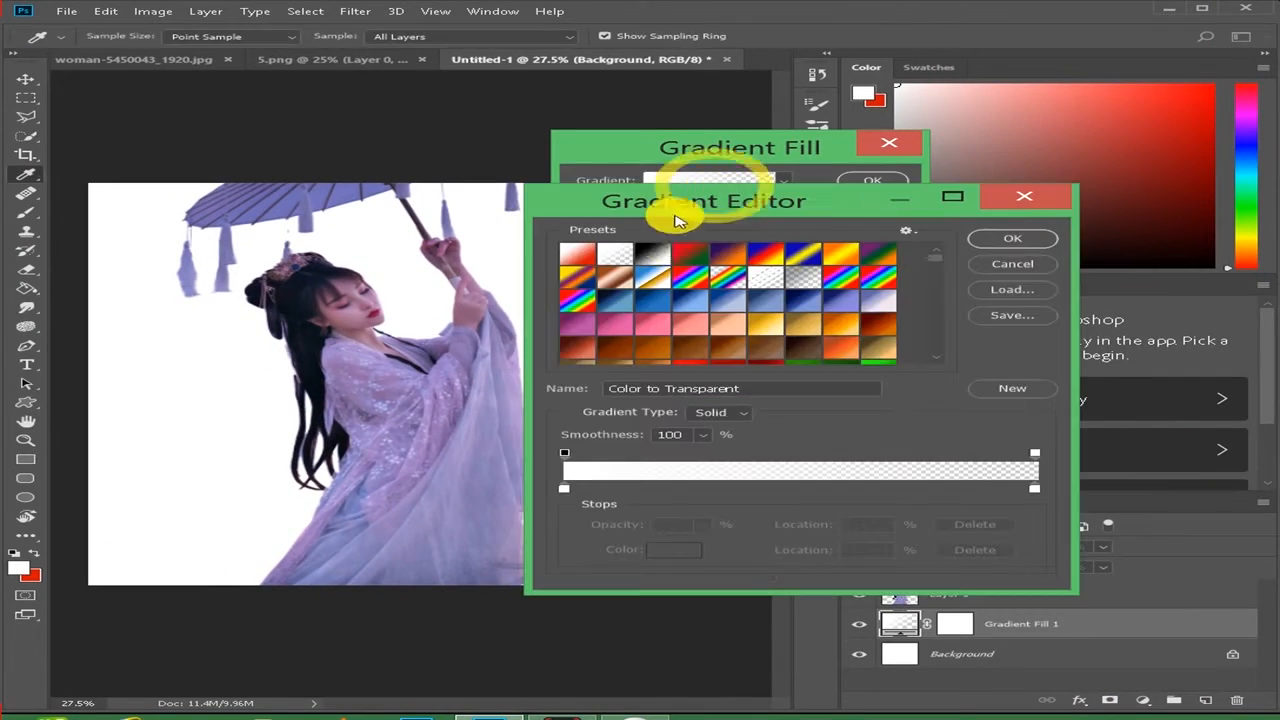
click(654, 254)
click(564, 490)
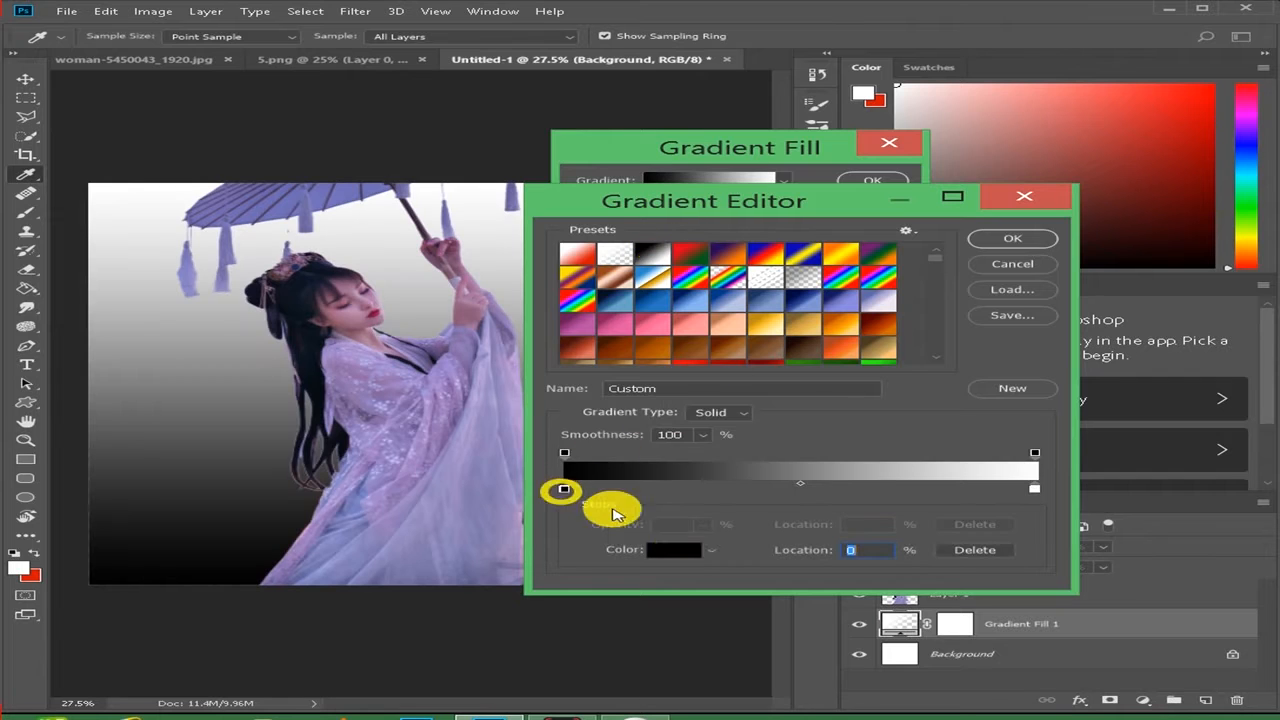
click(675, 549)
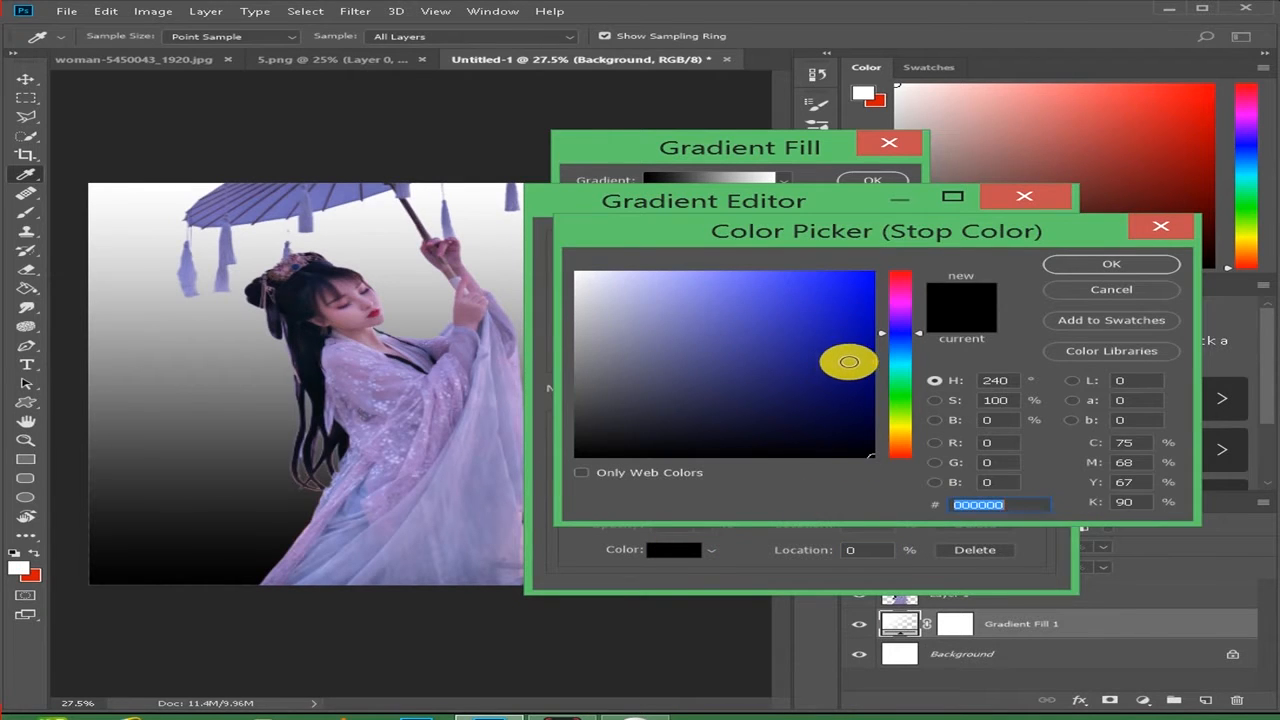
click(848, 362)
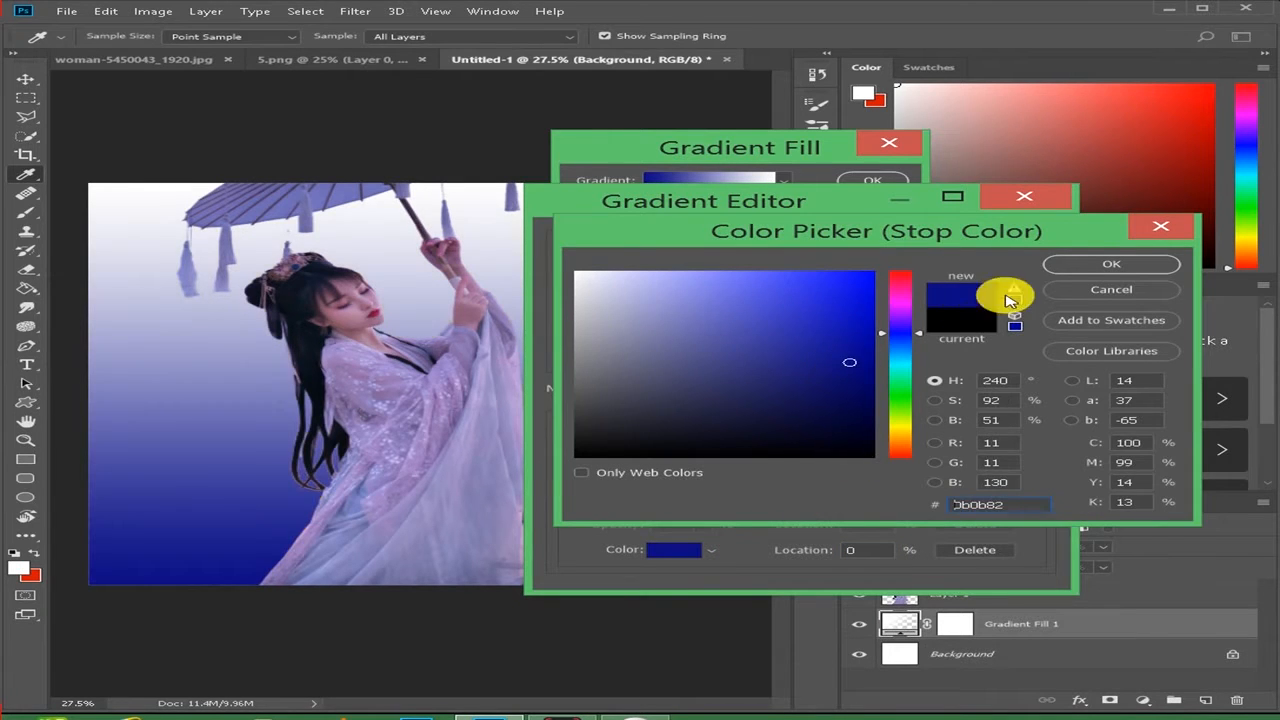
click(1093, 266)
click(1012, 240)
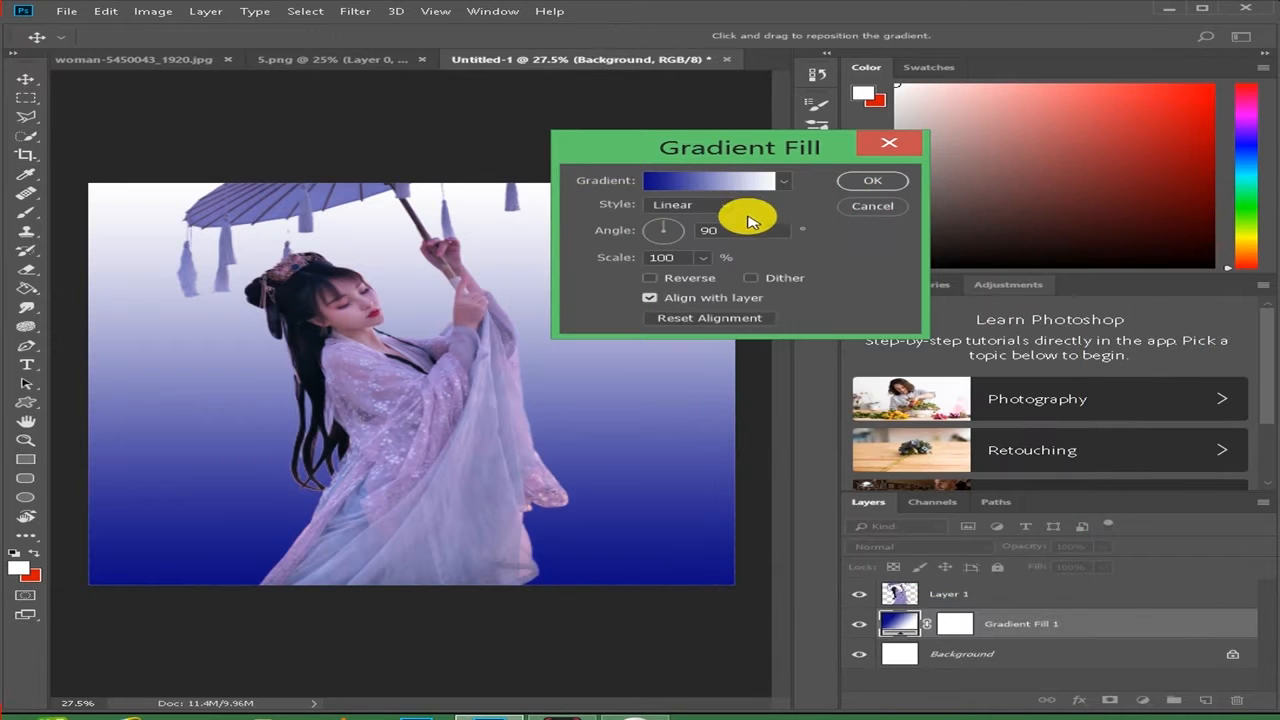
- Make the gradient fill radial with a scale of 1% and reverse it
click(727, 208)
click(706, 233)
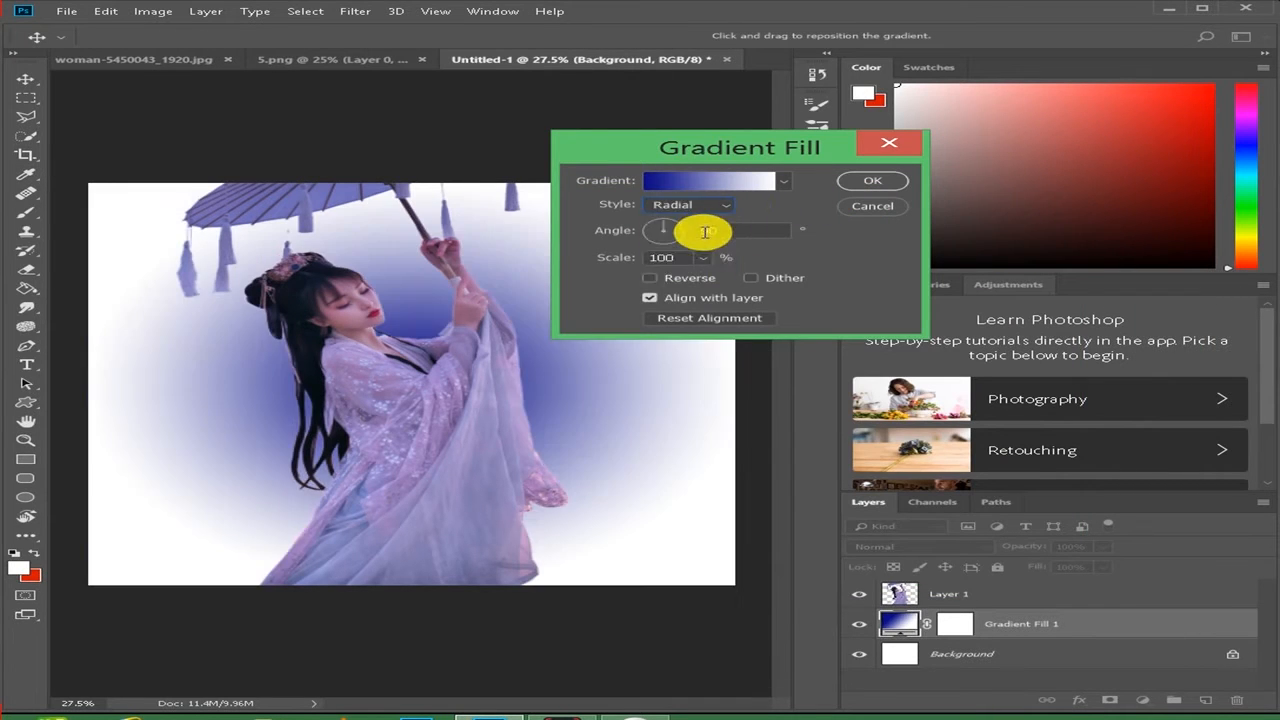
click(706, 258)
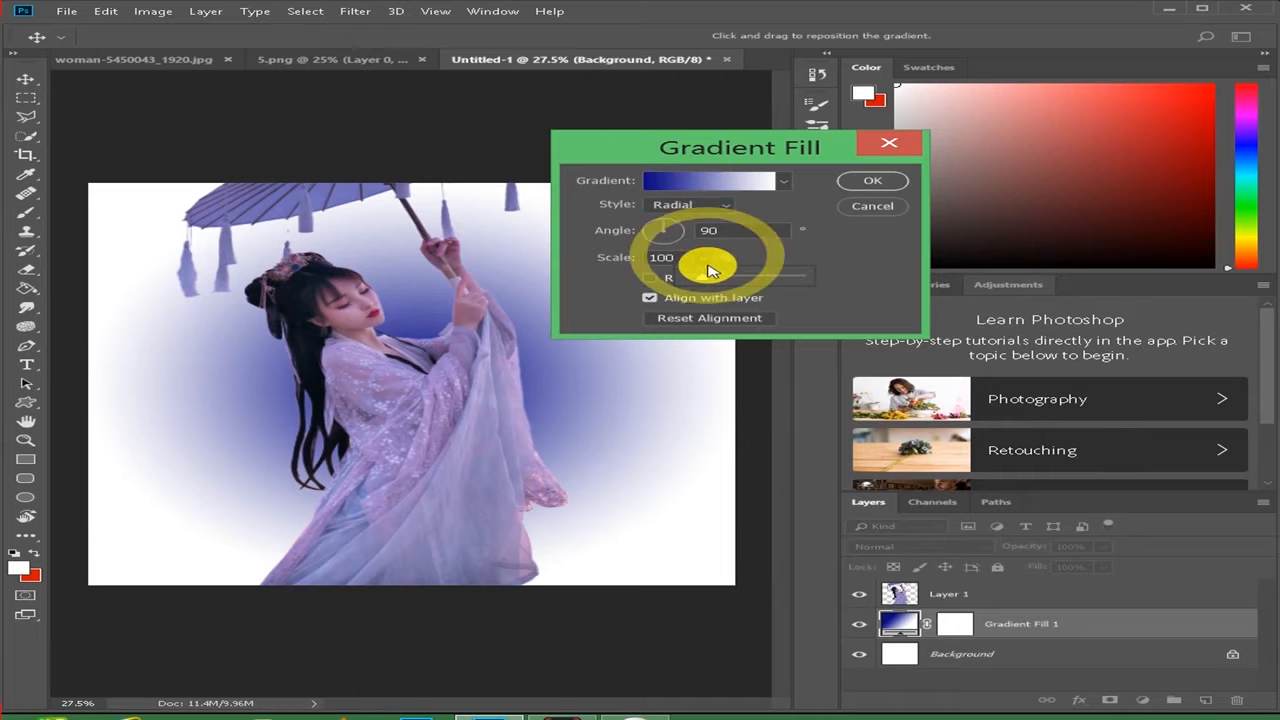
drag(687, 277, 656, 278)
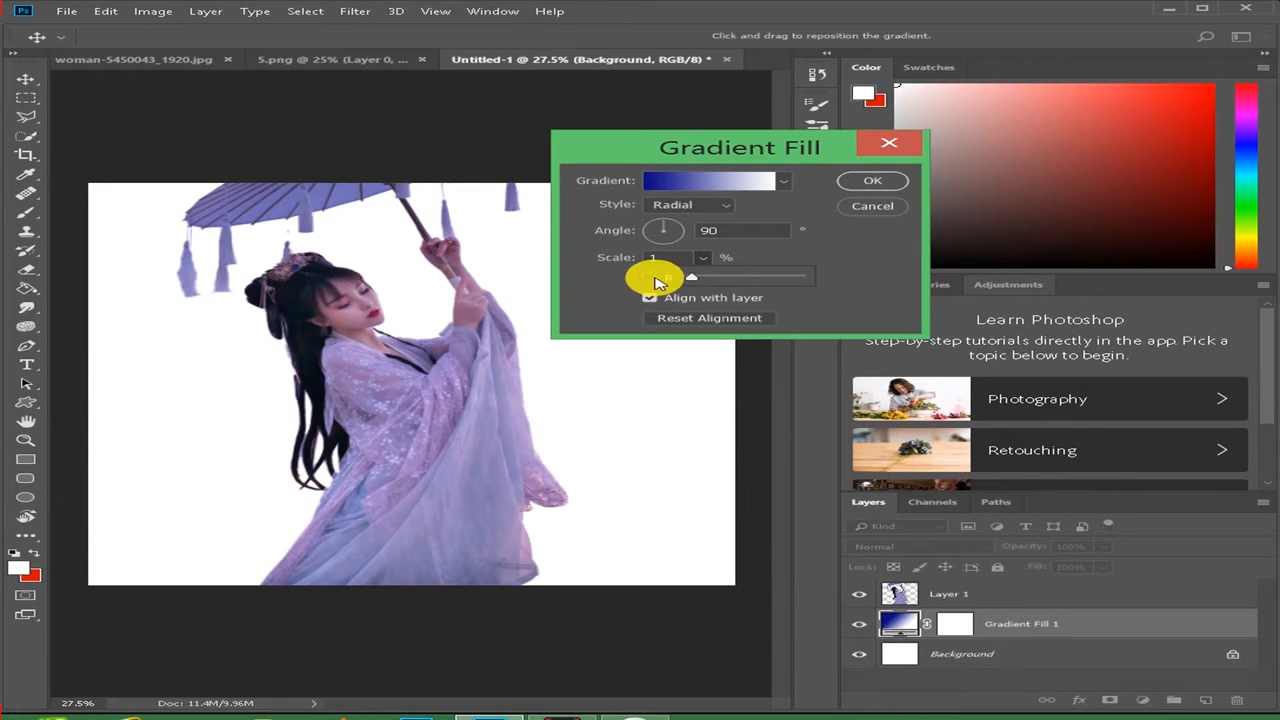
click(650, 278)
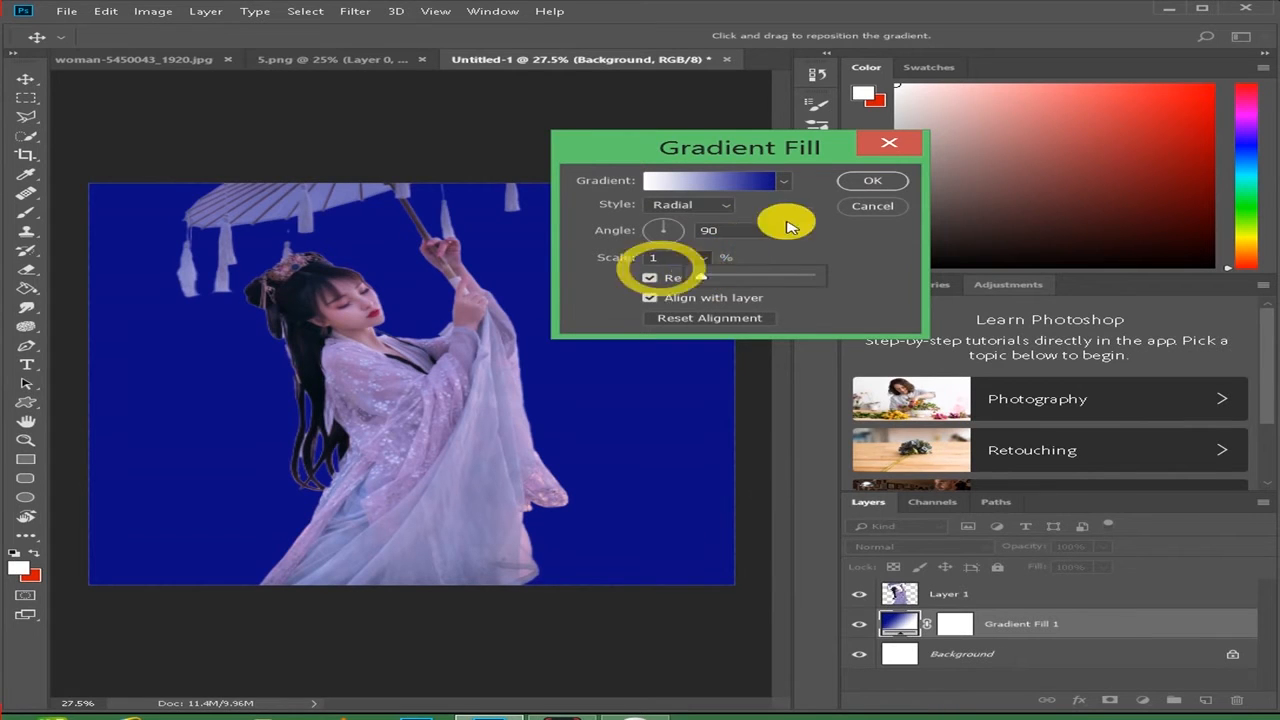
click(860, 180)
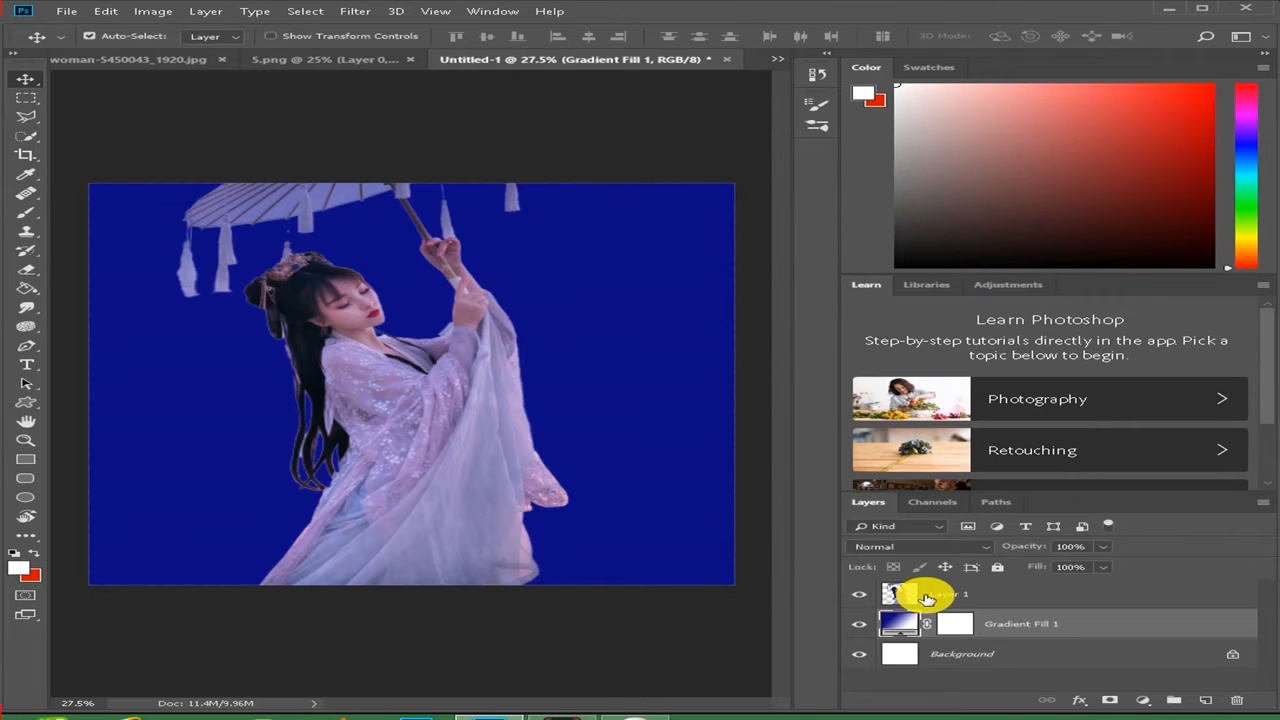
- Duplicate the woman cutout layer, Layer 1
click(945, 595)
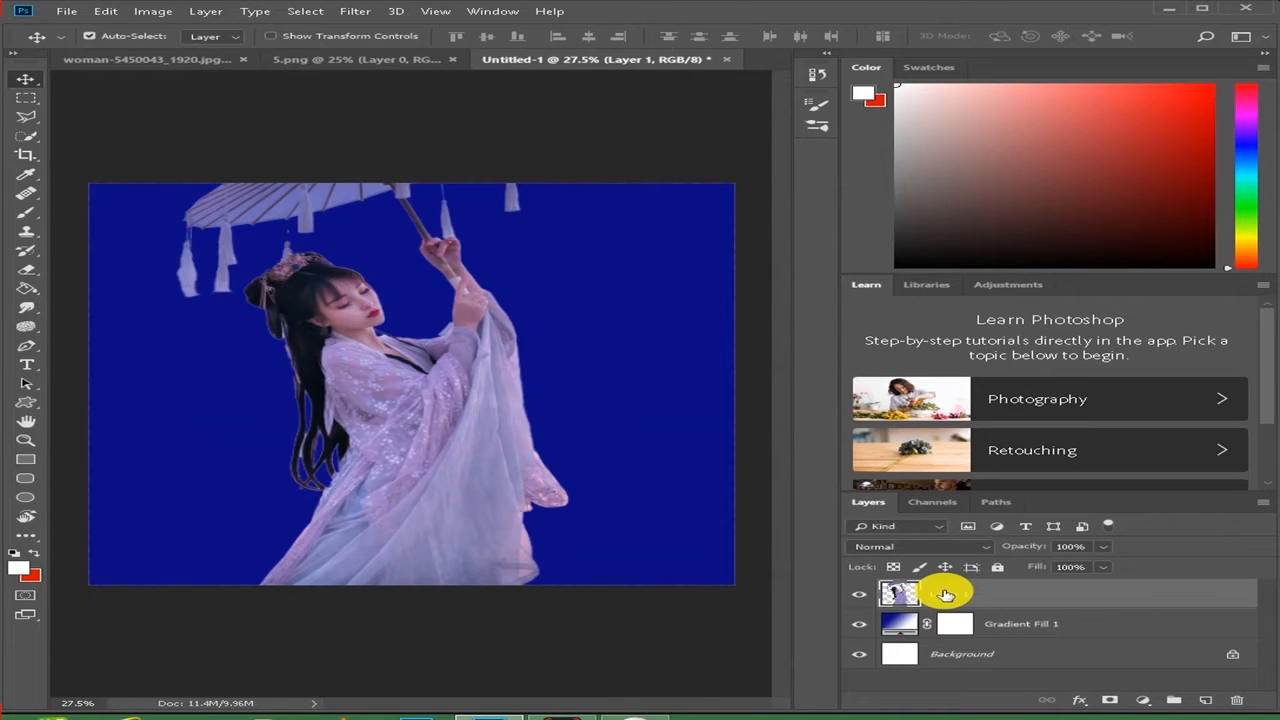
key(ctrl)
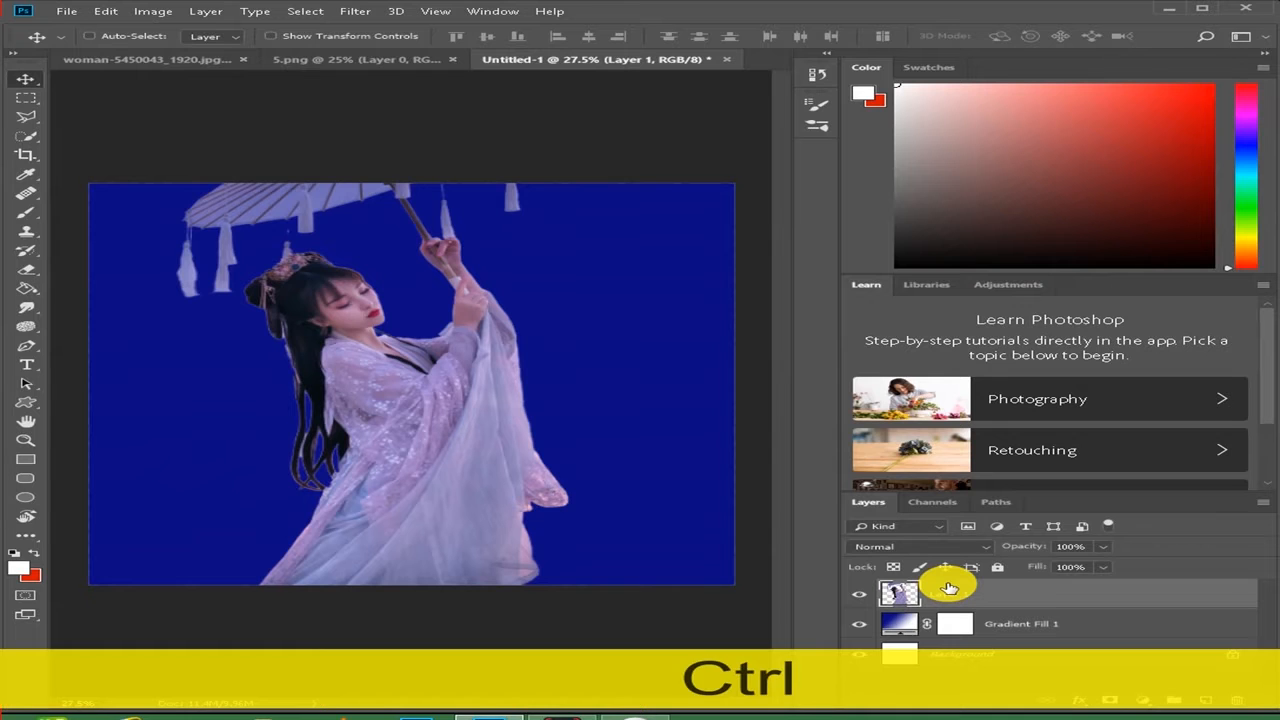
key(ctrl+j)
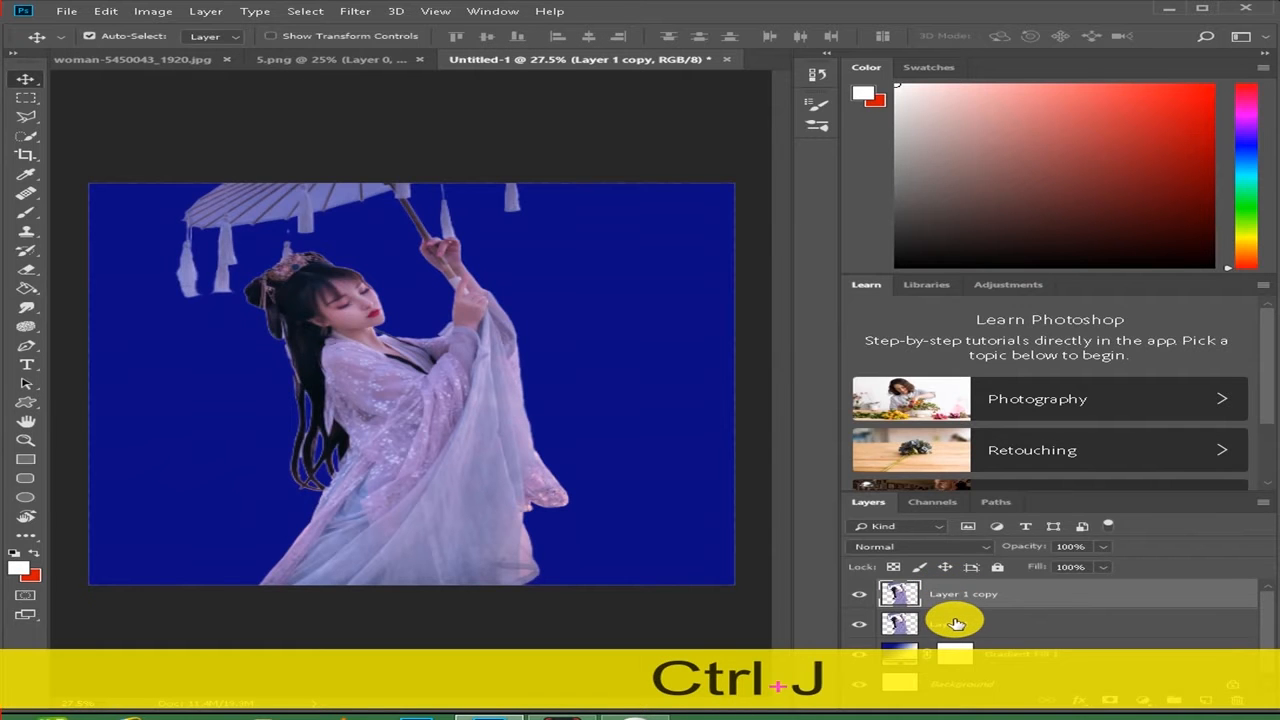
- Use Liquify on the original Layer 1 to stretch the lower dress out to the left edge of the canvas
click(955, 623)
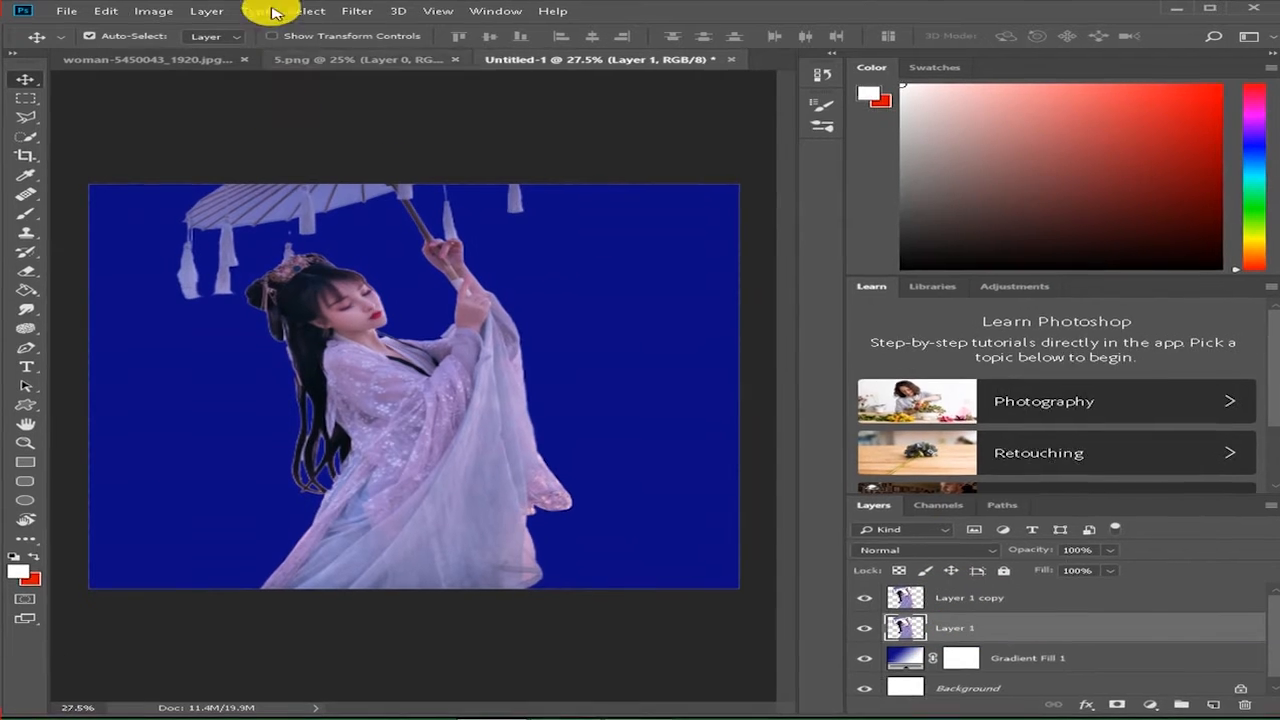
click(306, 11)
mouse_move(372, 22)
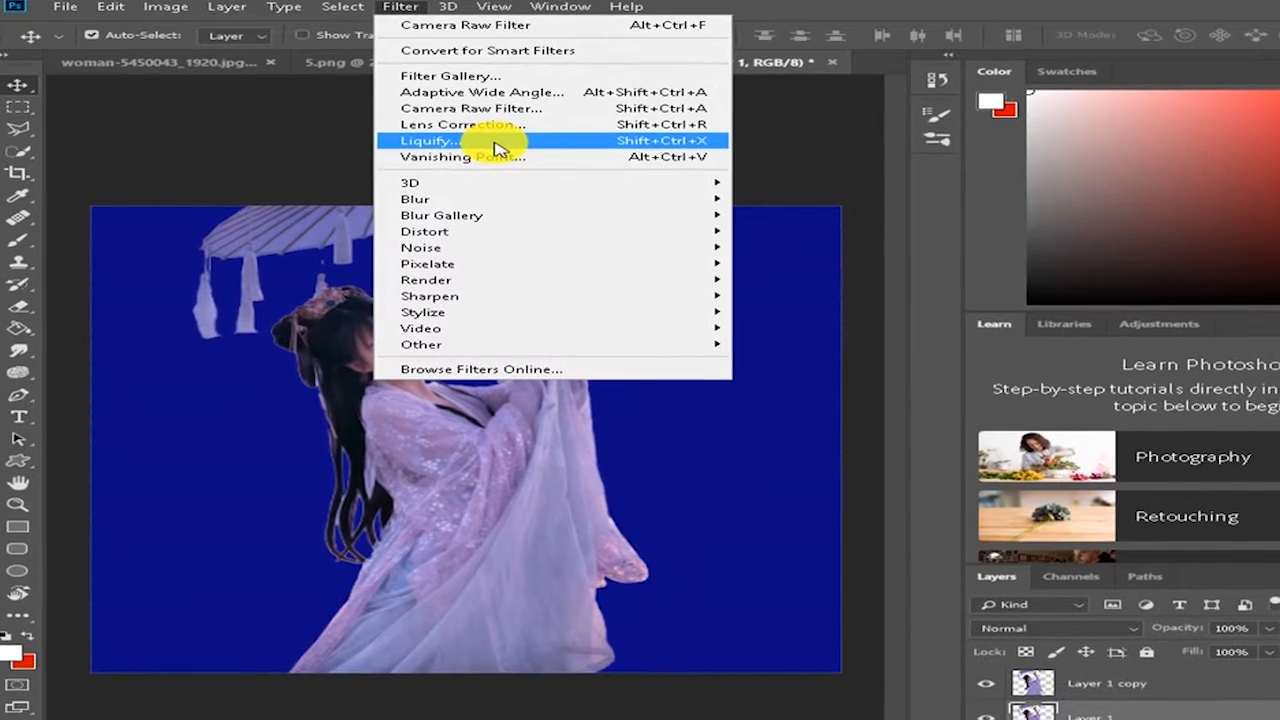
click(497, 148)
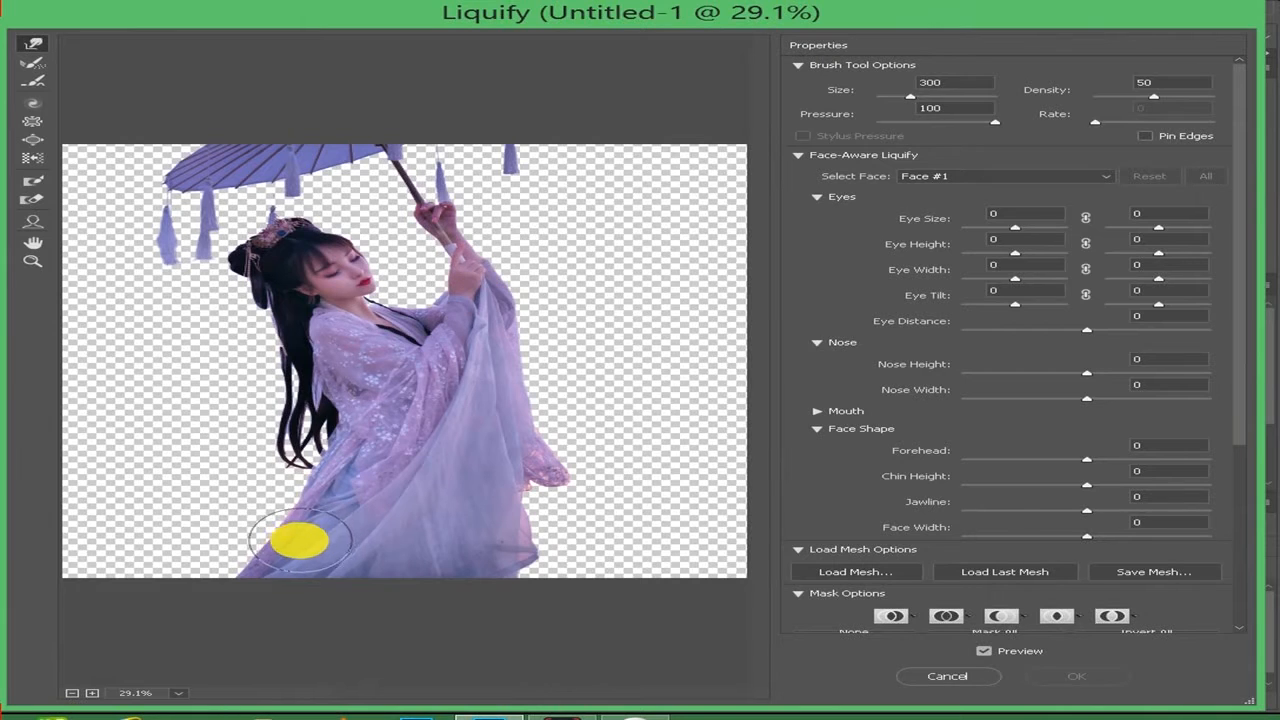
mouse_move(299, 540)
mouse_down()
mouse_move(15, 541)
mouse_move(231, 559)
mouse_move(34, 551)
mouse_up()
drag(195, 547, 2, 543)
drag(286, 563, 6, 564)
drag(235, 561, 3, 575)
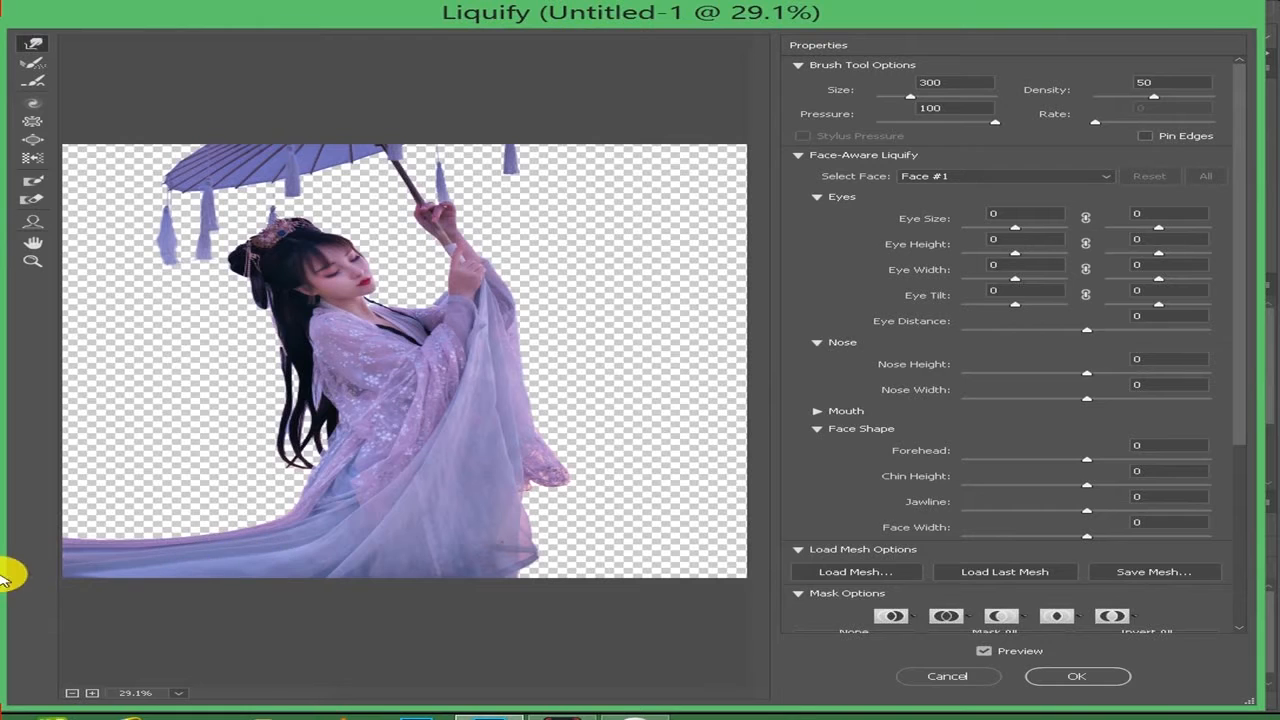
drag(390, 510, 14, 529)
drag(314, 509, 86, 509)
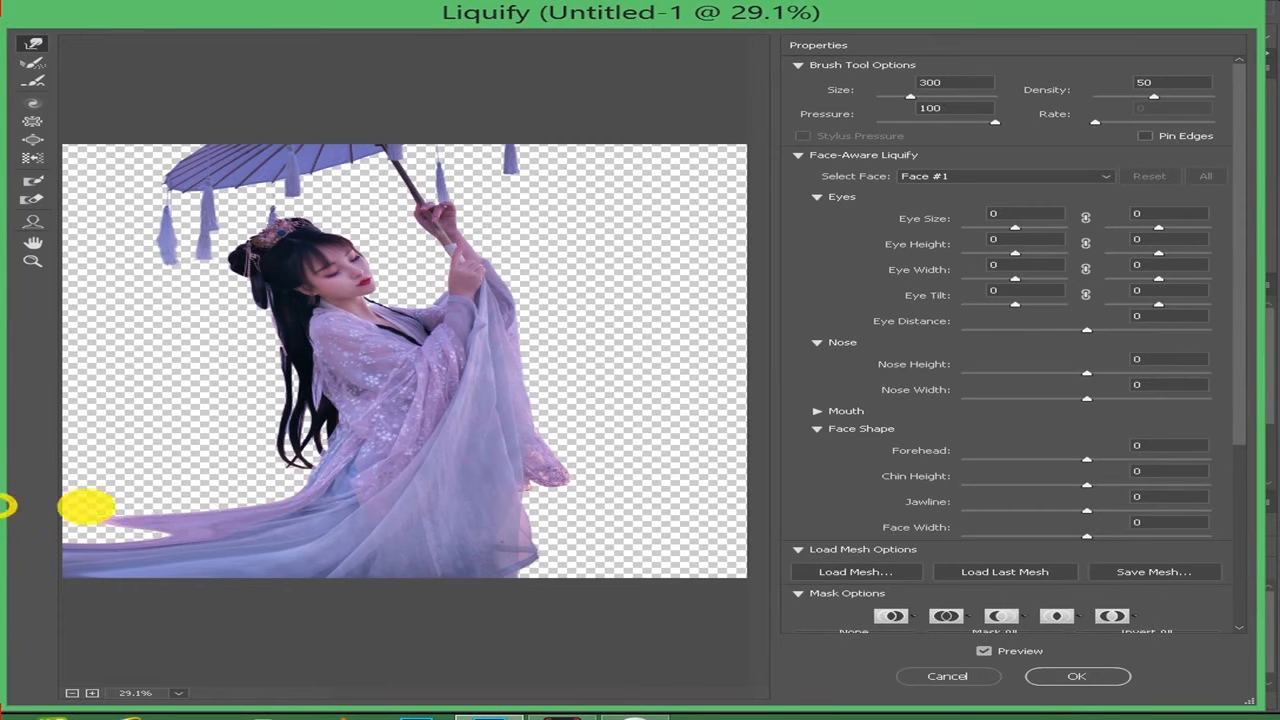
mouse_move(193, 521)
mouse_down()
mouse_move(11, 517)
mouse_move(43, 531)
mouse_up()
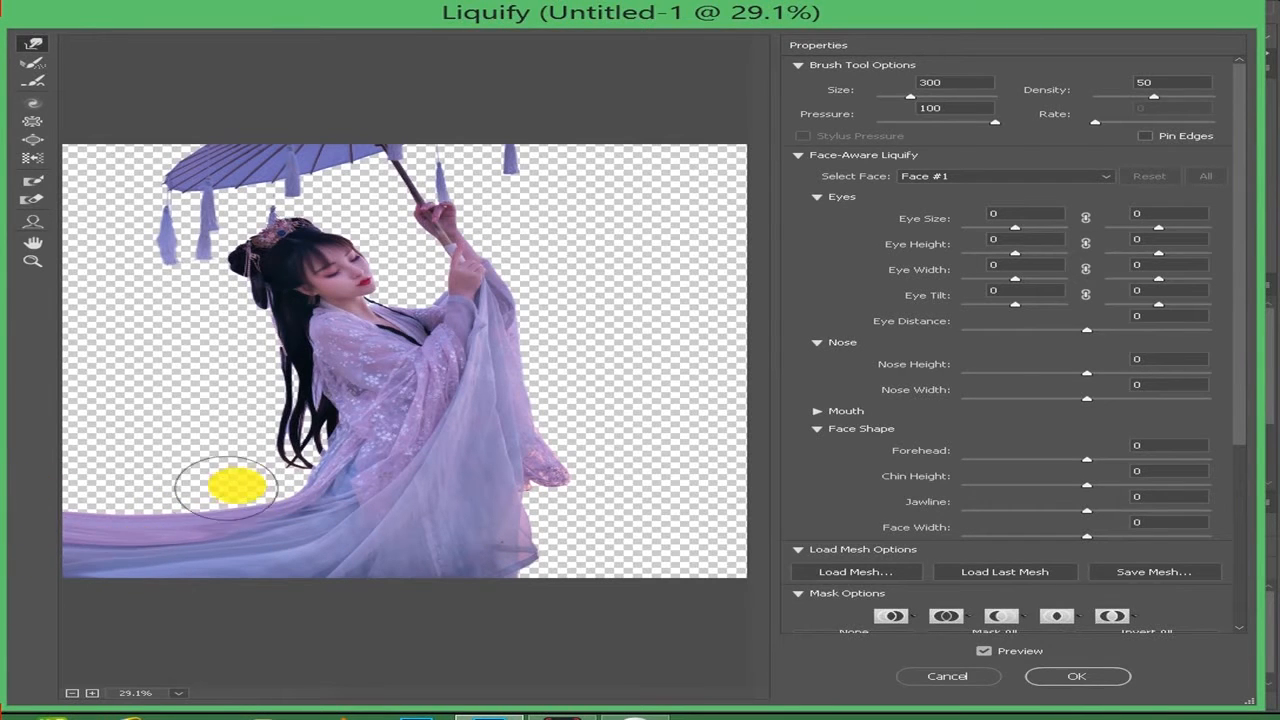
drag(263, 509, 17, 491)
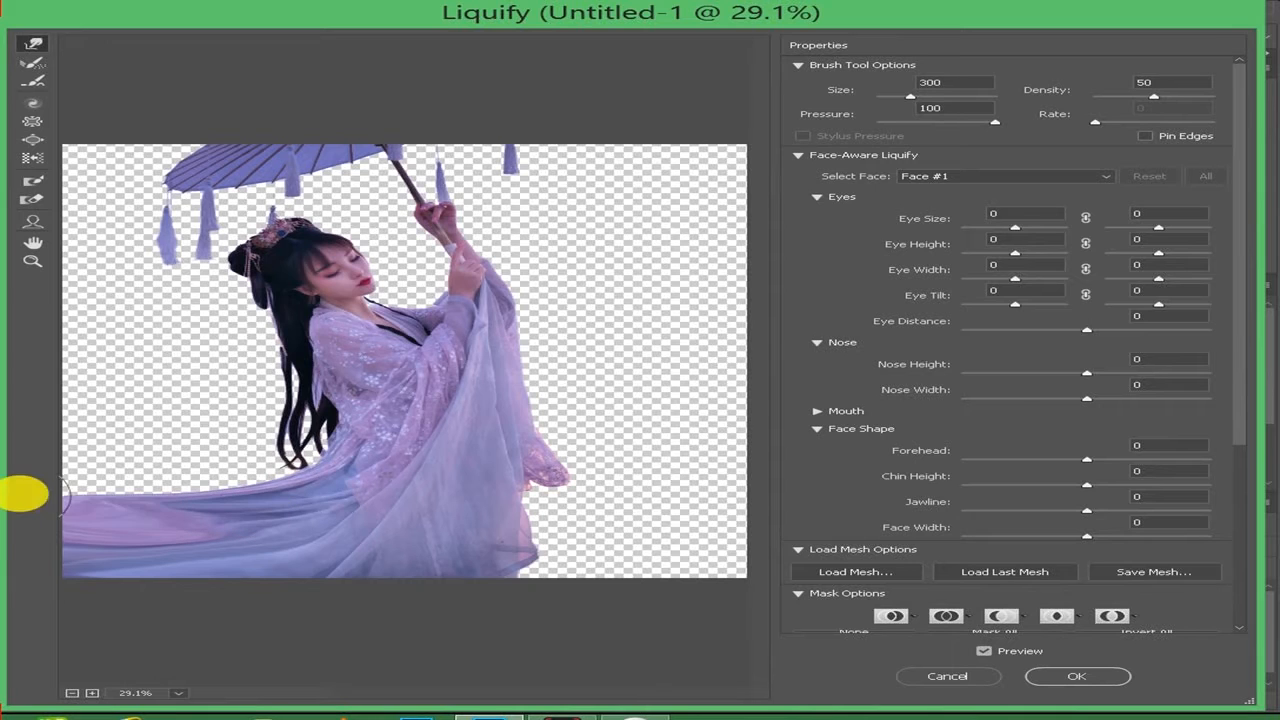
- Warp the hair ends and the dress around the waist and back outward to the left edge of the canvas
drag(311, 459, 88, 458)
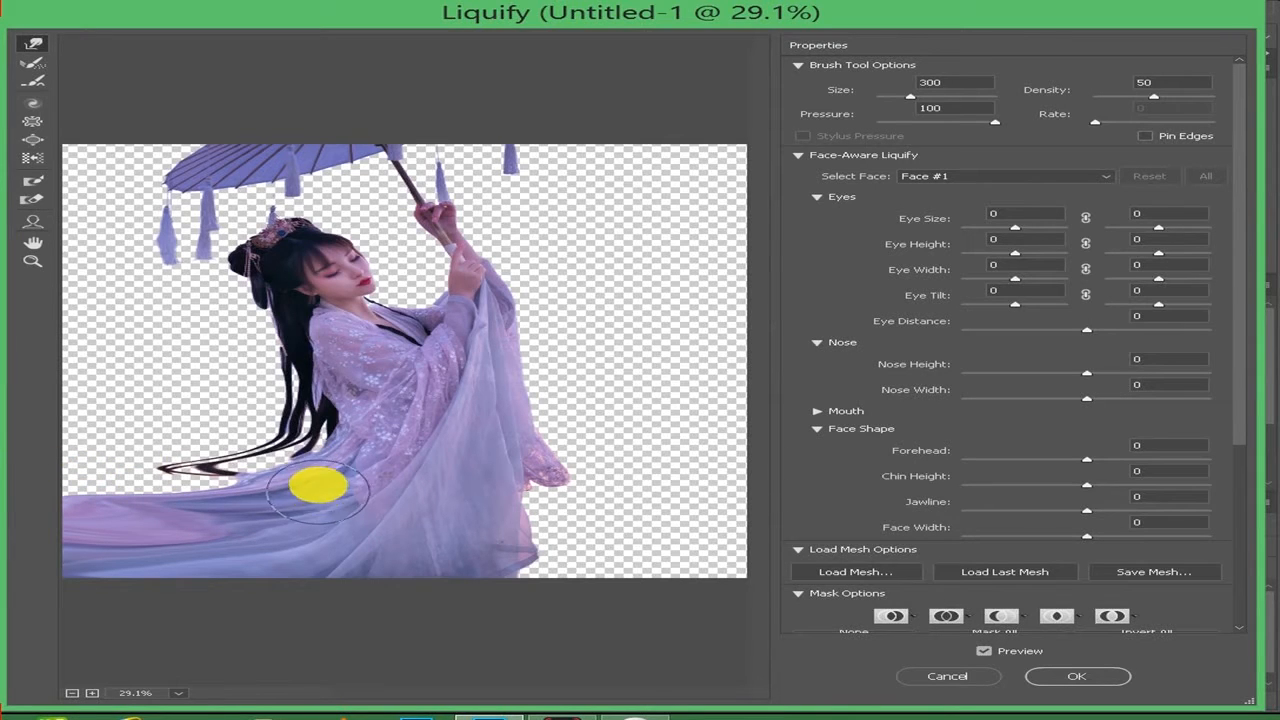
drag(309, 449, 188, 458)
mouse_move(290, 478)
mouse_down()
mouse_move(60, 474)
mouse_move(196, 474)
mouse_move(14, 486)
mouse_up()
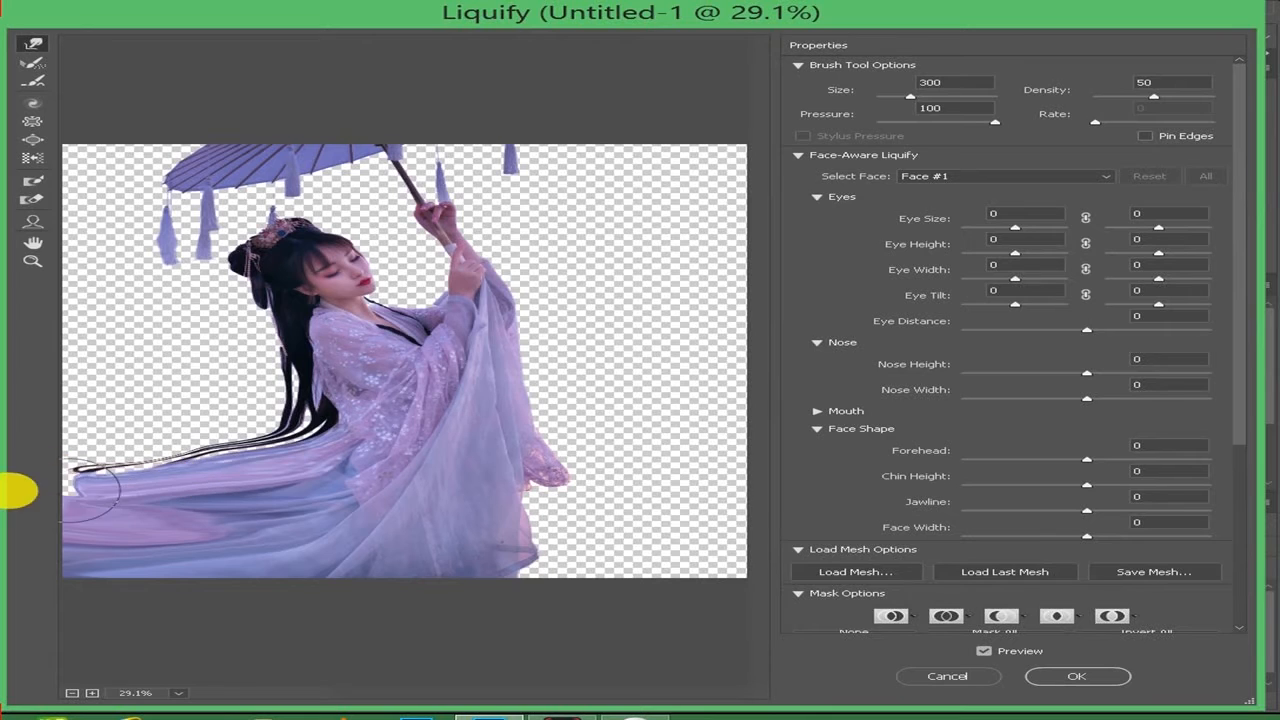
mouse_move(318, 447)
mouse_down()
mouse_move(117, 443)
mouse_move(182, 448)
mouse_move(131, 457)
mouse_up()
drag(349, 406, 86, 431)
drag(273, 431, 9, 434)
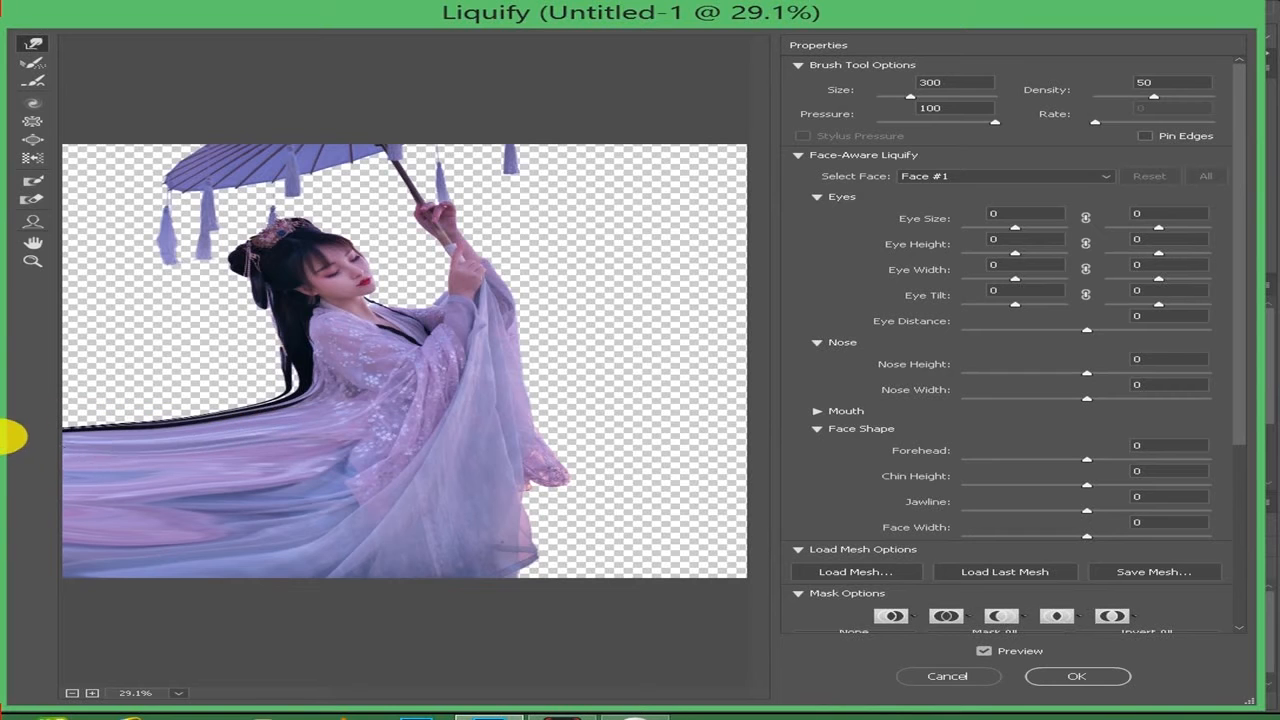
drag(343, 395, 40, 420)
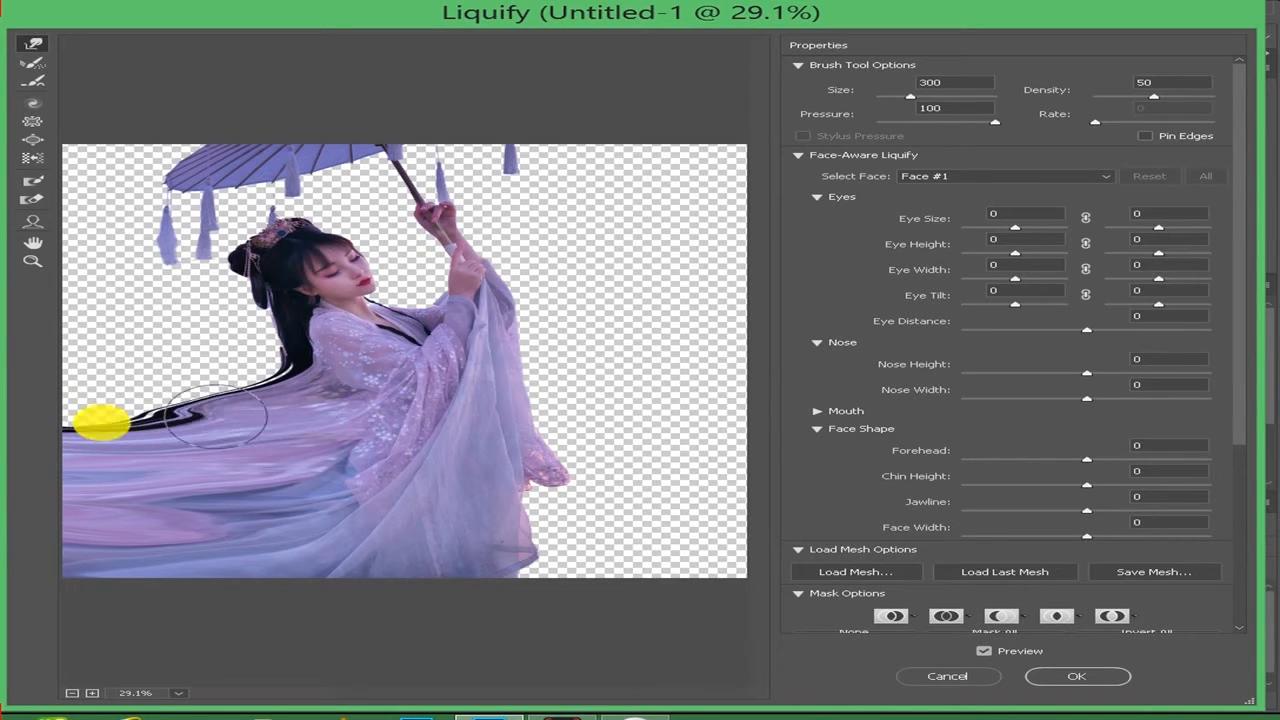
drag(355, 382, 149, 386)
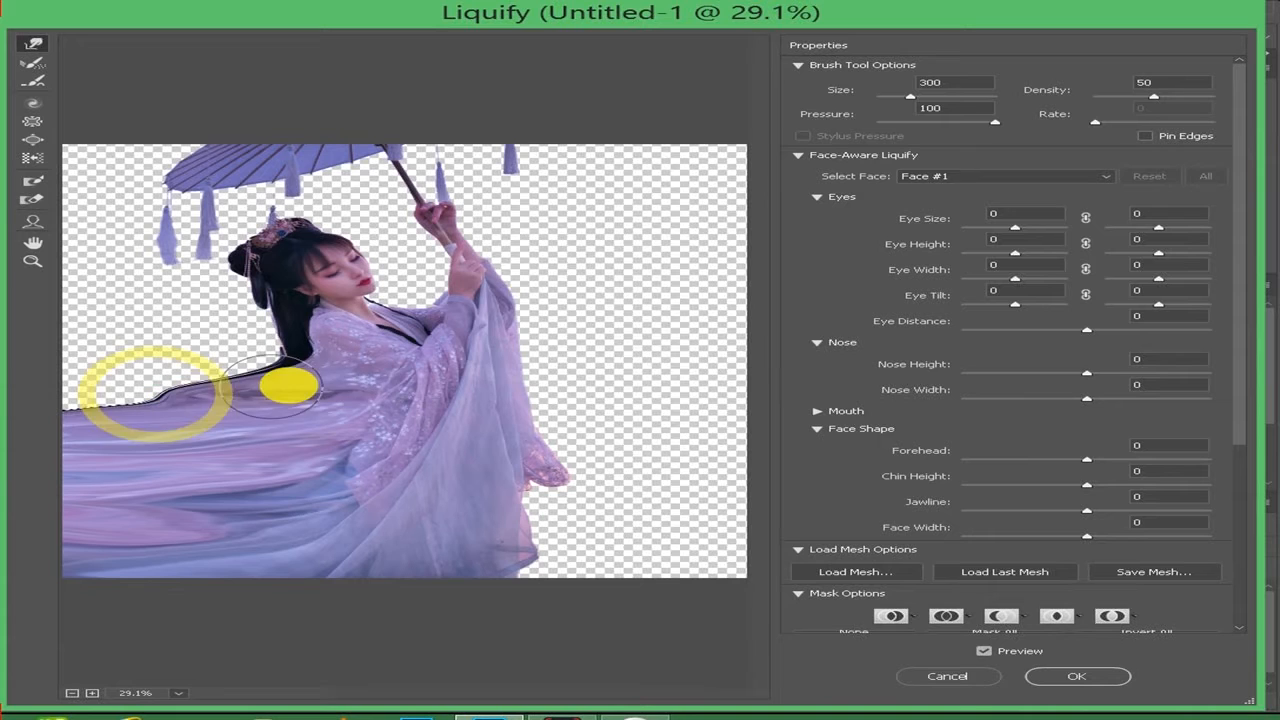
drag(357, 400, 108, 408)
drag(237, 394, 70, 394)
- Push the stretched fabric upward along the canvas's left side to its top edge near the umbrella, and apply the Liquify filter
mouse_move(328, 367)
mouse_down()
mouse_move(62, 365)
mouse_move(160, 377)
mouse_move(33, 359)
mouse_up()
mouse_move(322, 364)
mouse_down()
mouse_move(70, 348)
mouse_move(295, 362)
mouse_move(297, 349)
mouse_move(22, 347)
mouse_up()
drag(278, 348, 30, 337)
drag(154, 346, 29, 306)
mouse_move(96, 353)
mouse_down()
mouse_move(77, 354)
mouse_move(37, 246)
mouse_up()
mouse_move(146, 366)
mouse_down()
mouse_move(105, 372)
mouse_move(45, 294)
mouse_up()
mouse_move(149, 346)
mouse_down()
mouse_move(107, 284)
mouse_move(63, 251)
mouse_up()
mouse_move(264, 354)
mouse_down()
mouse_move(63, 274)
mouse_move(62, 257)
mouse_up()
drag(131, 286, 51, 243)
drag(94, 280, 63, 174)
mouse_move(90, 246)
mouse_down()
mouse_move(95, 213)
mouse_move(78, 133)
mouse_up()
drag(80, 194, 57, 126)
mouse_move(104, 238)
mouse_down()
mouse_move(106, 150)
mouse_move(104, 222)
mouse_move(125, 154)
mouse_up()
mouse_move(148, 285)
mouse_down()
mouse_move(130, 256)
mouse_move(89, 252)
mouse_move(120, 235)
mouse_move(106, 224)
mouse_move(125, 215)
mouse_move(109, 190)
mouse_move(157, 149)
mouse_move(202, 314)
mouse_move(190, 312)
mouse_move(214, 289)
mouse_move(180, 277)
mouse_up()
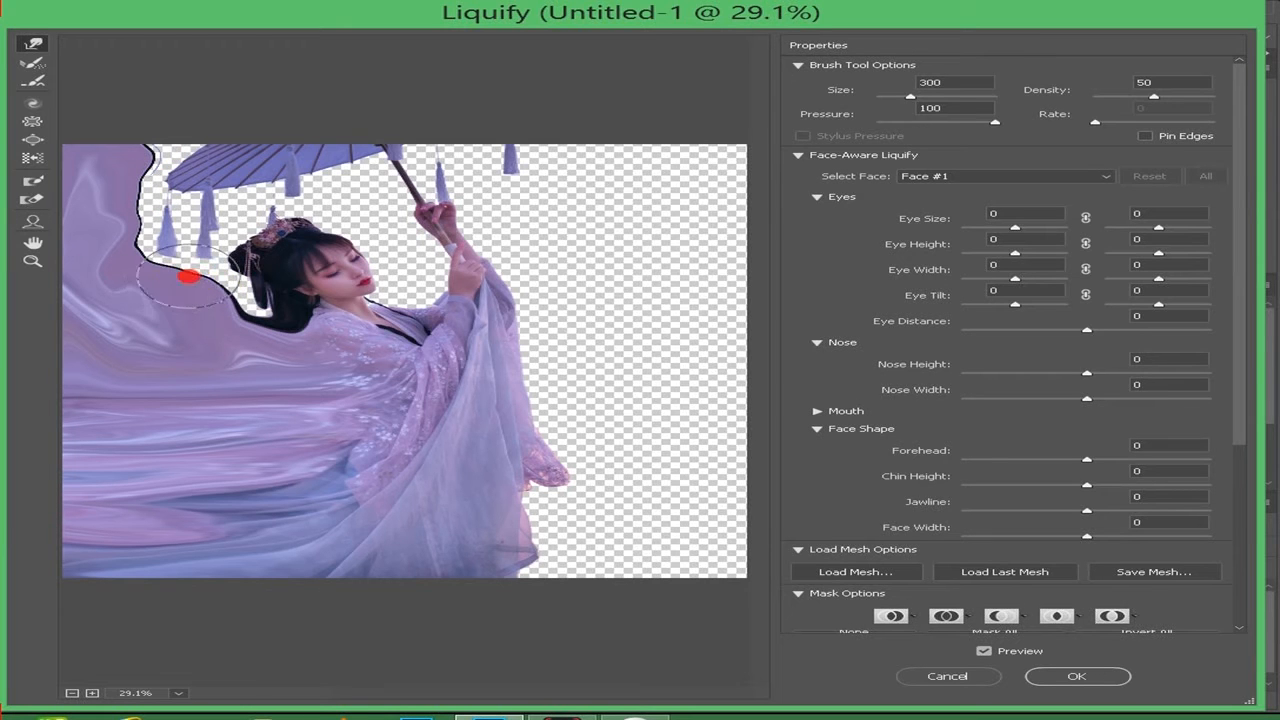
click(1048, 675)
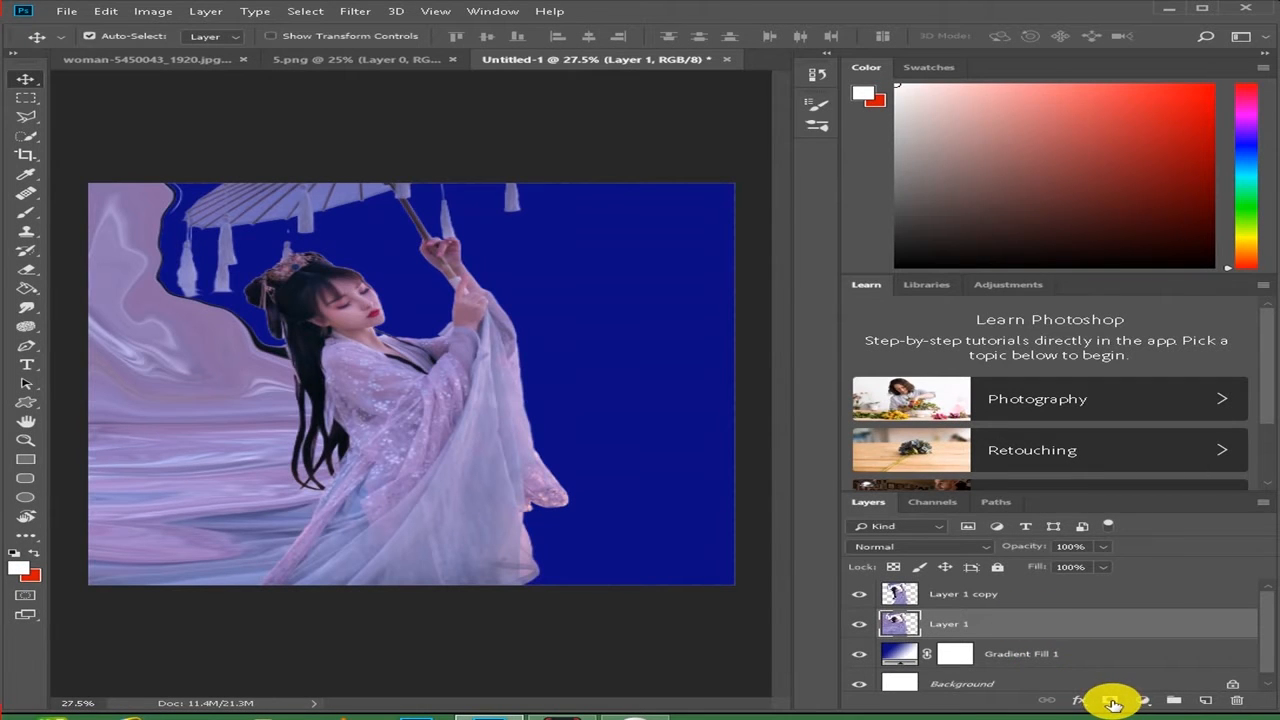
- Add a black hide-all mask to Layer 1 and a white mask to Layer 1 copy
key(alt)
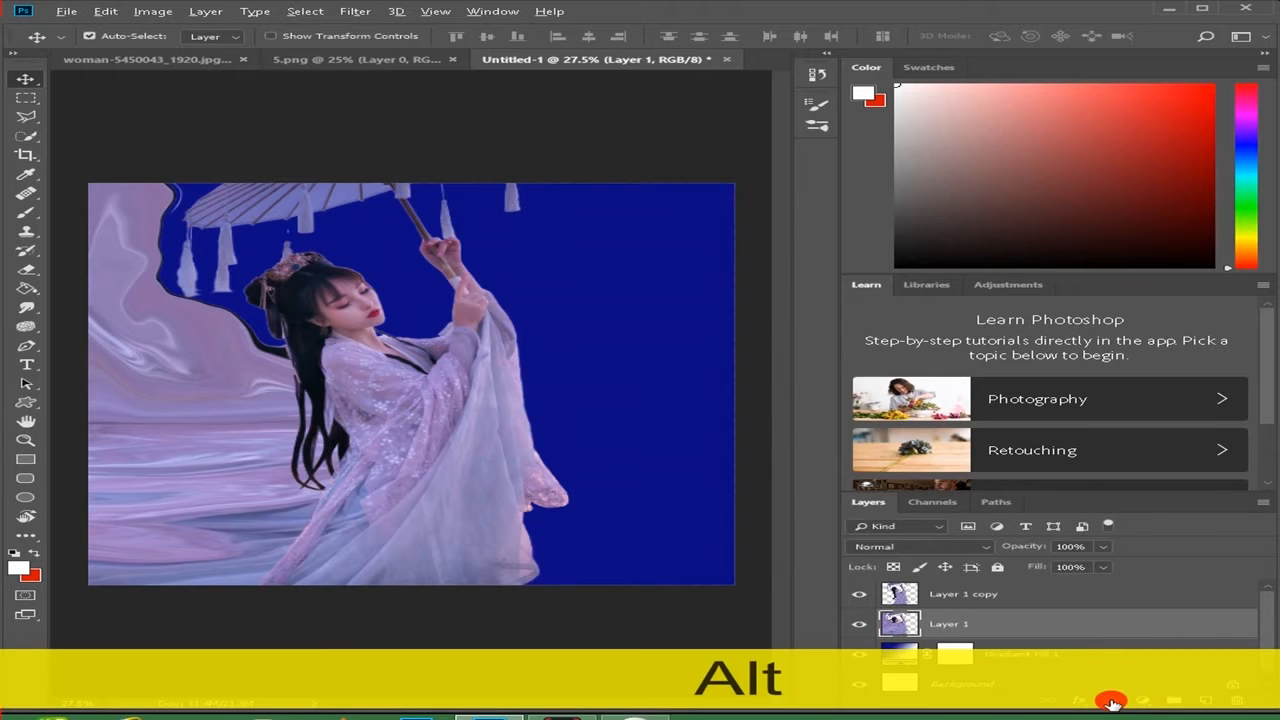
alt+click(1113, 705)
click(987, 597)
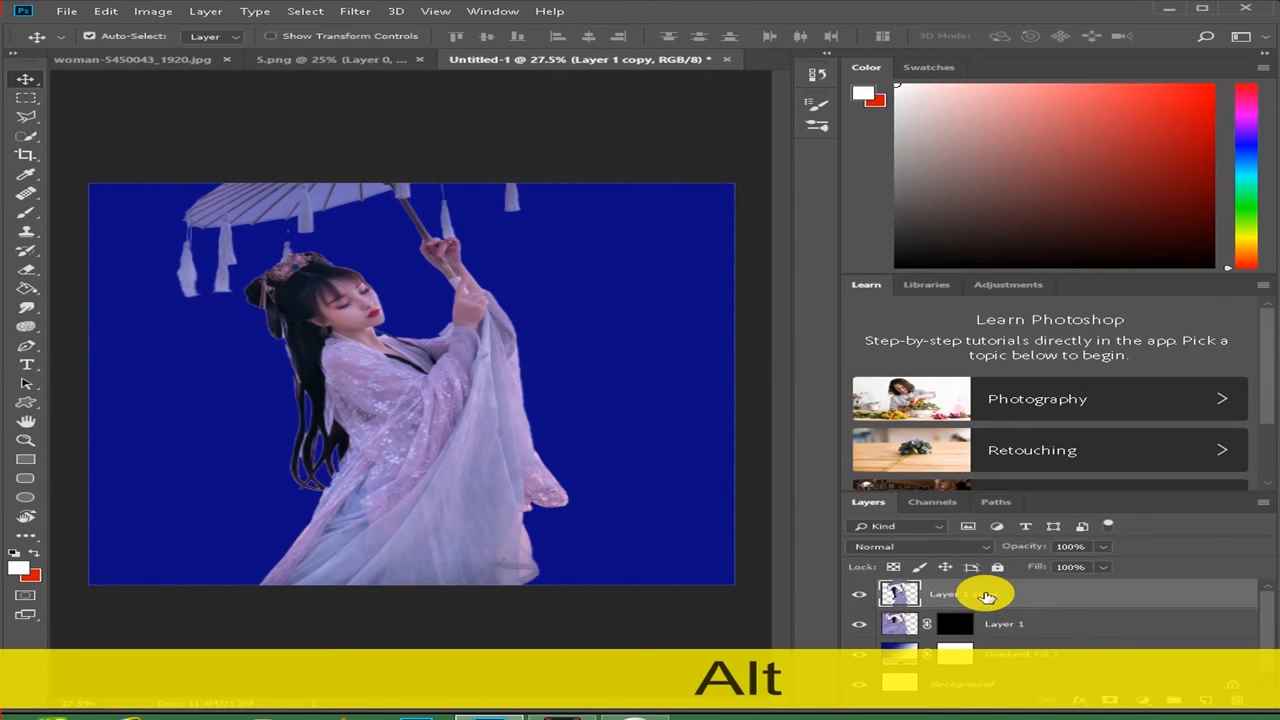
click(1113, 705)
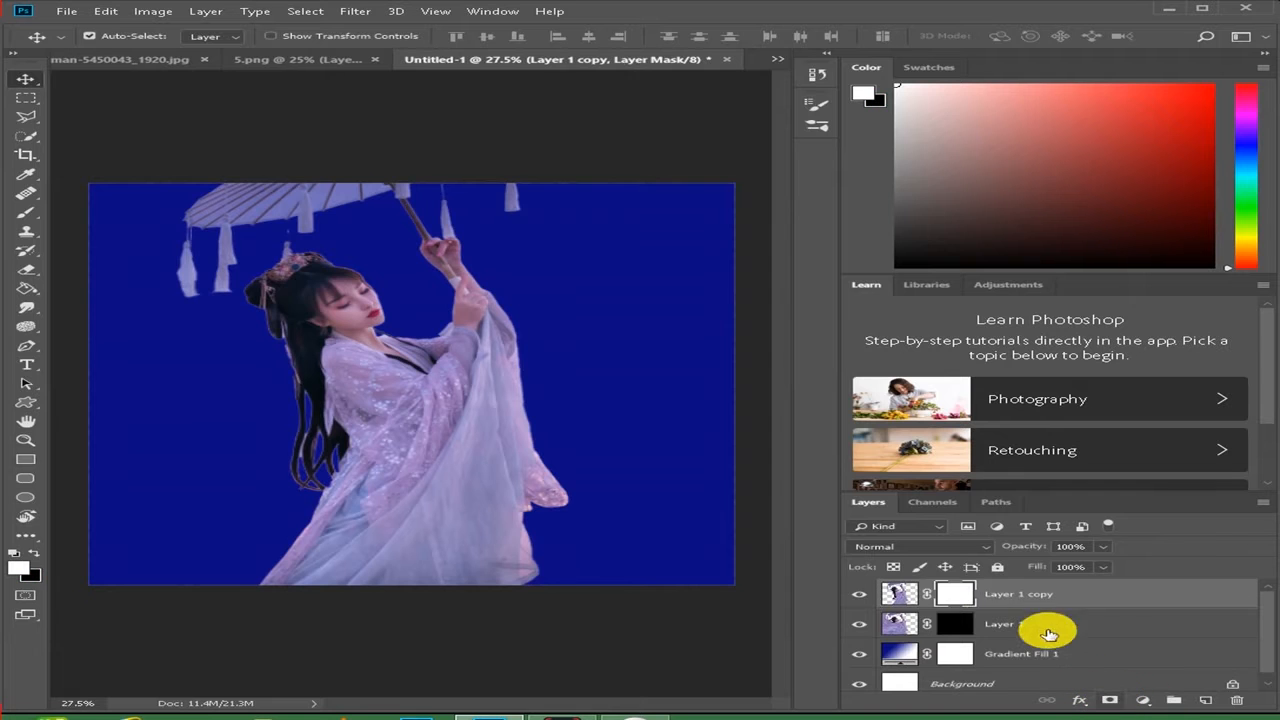
click(957, 625)
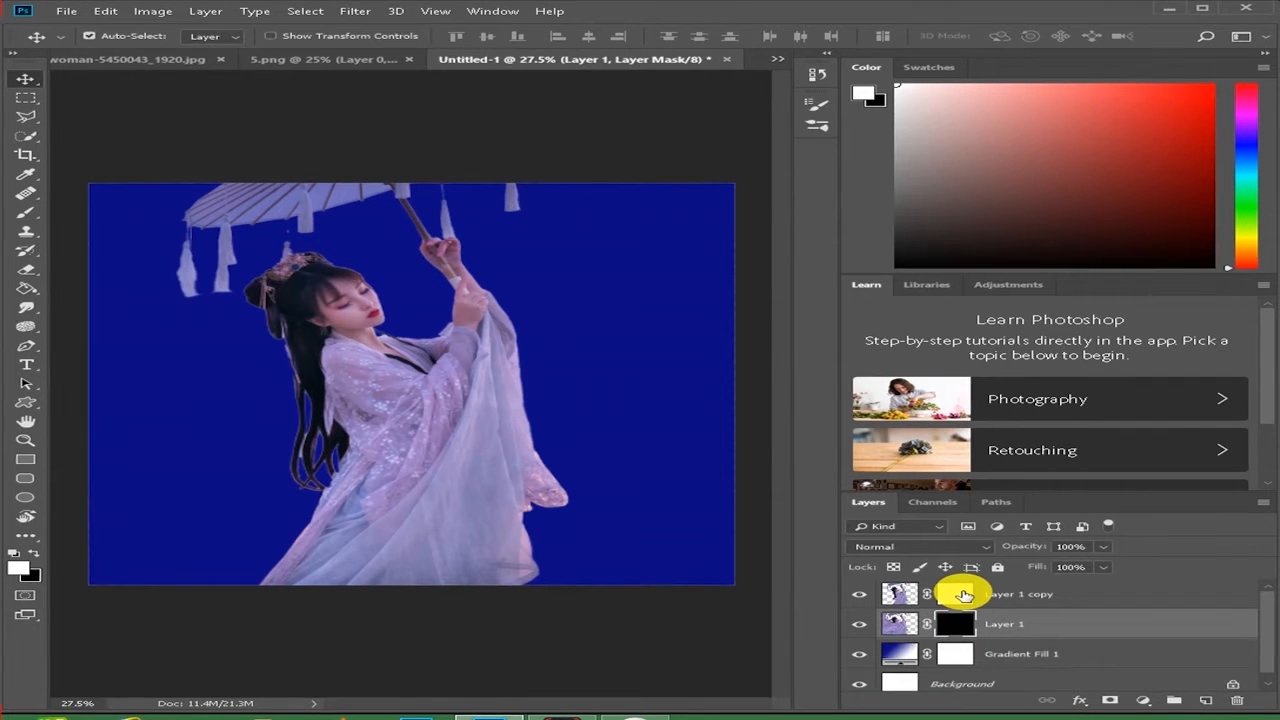
- Target Layer 1 copy's mask and set up the Brush tool with black and the Dispersion 19 brush
click(957, 595)
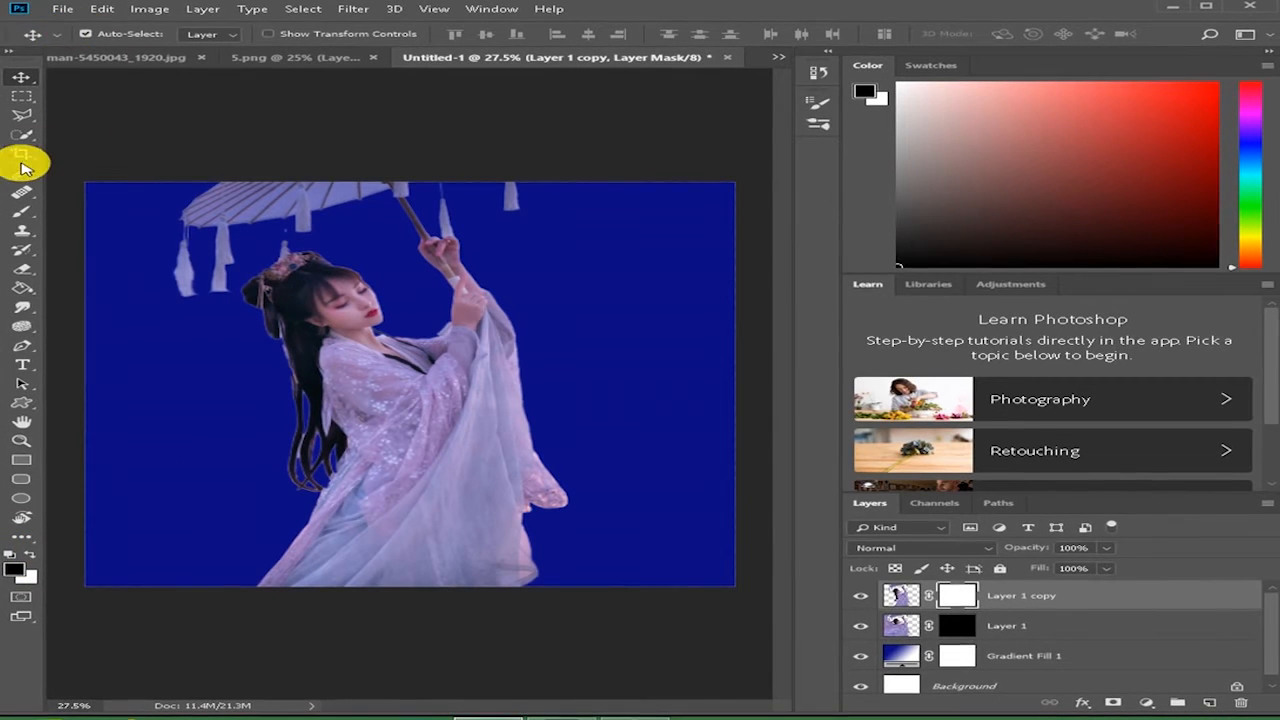
right_click(22, 211)
click(95, 210)
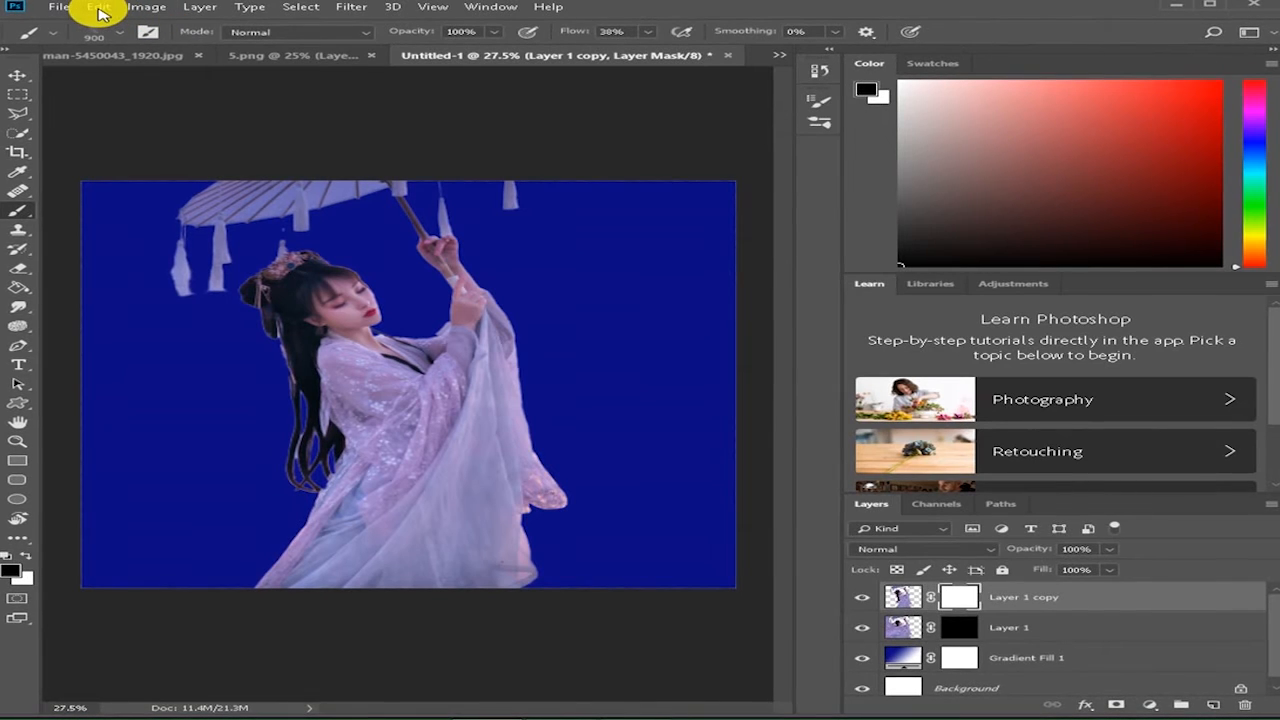
click(119, 31)
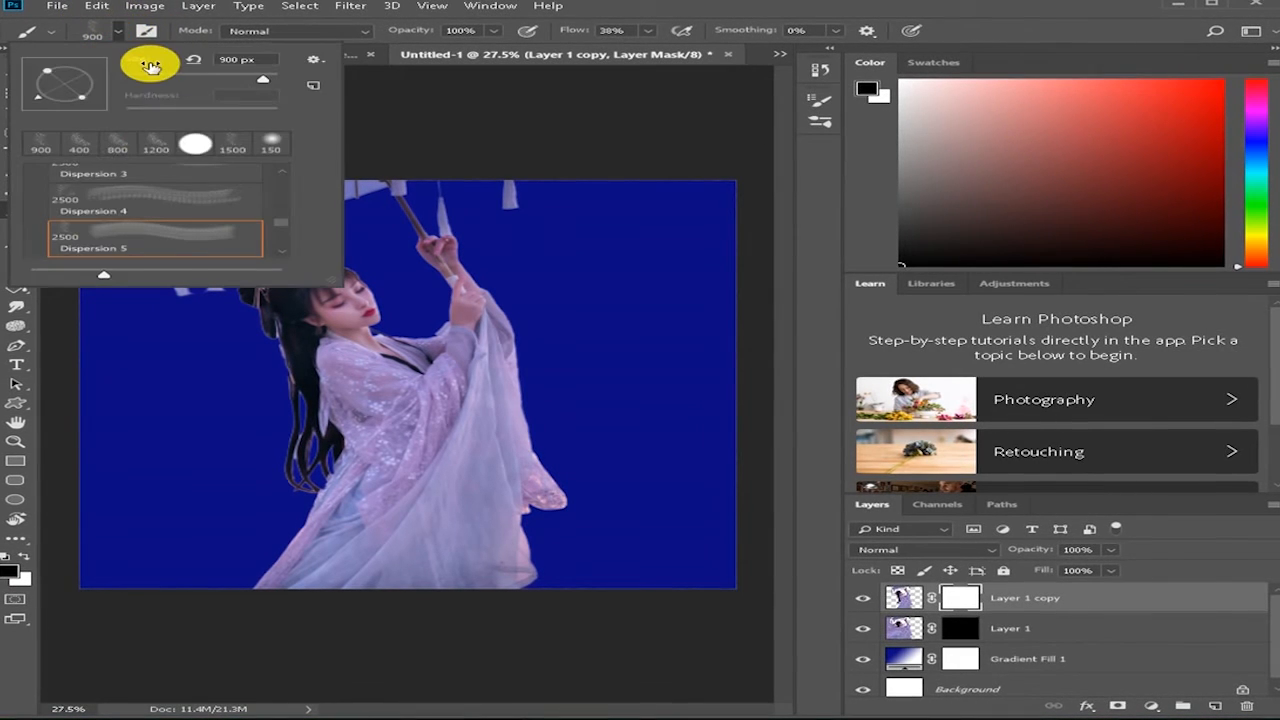
scroll(128, 243, down, 2)
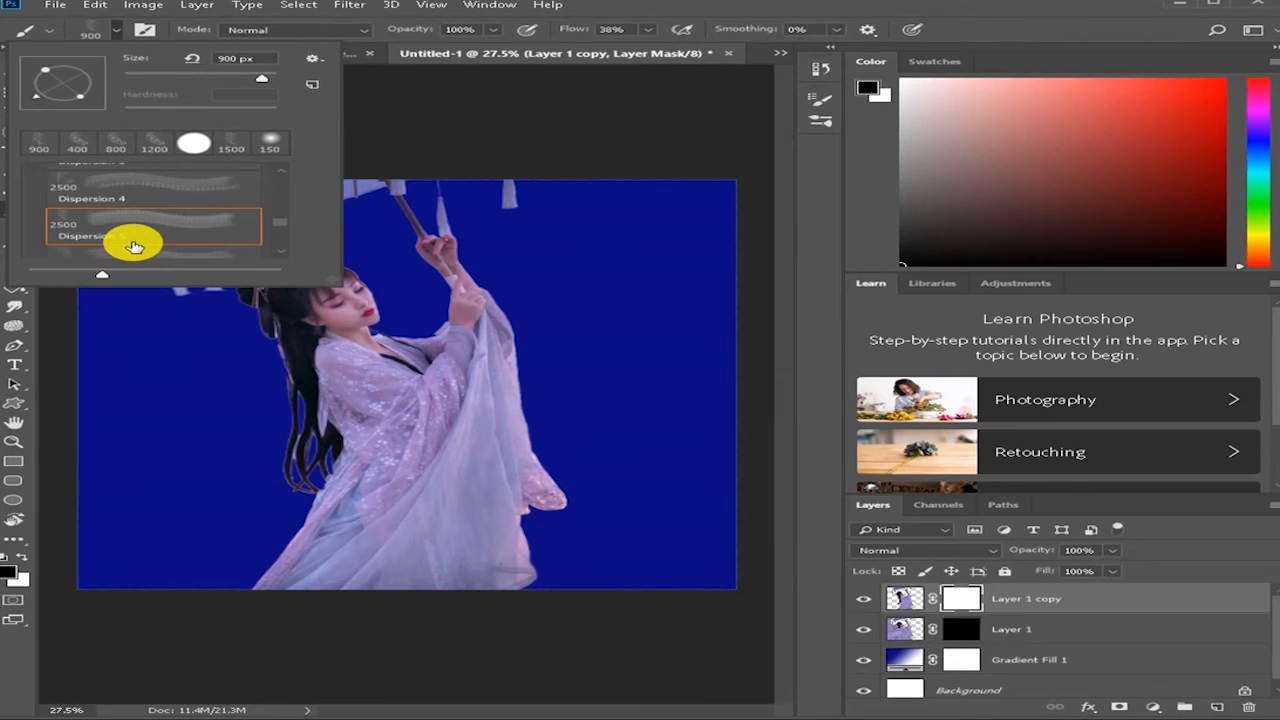
scroll(134, 244, down, 8)
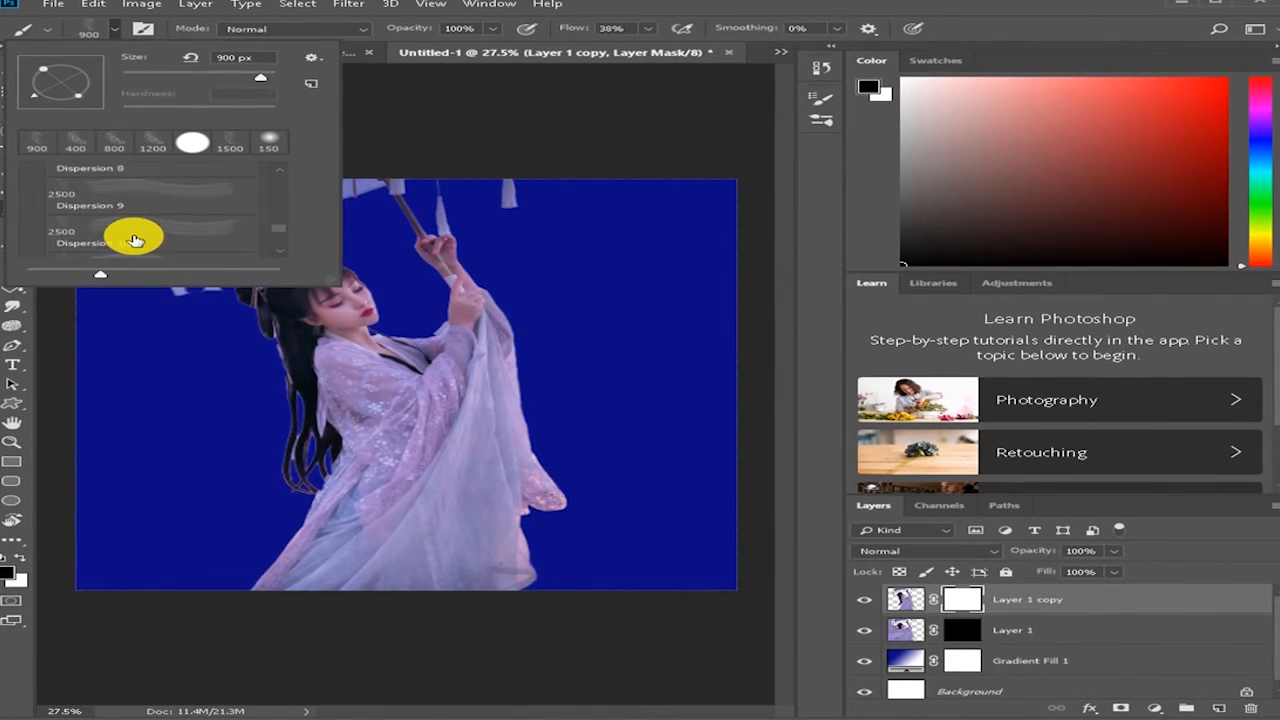
scroll(134, 240, down, 7)
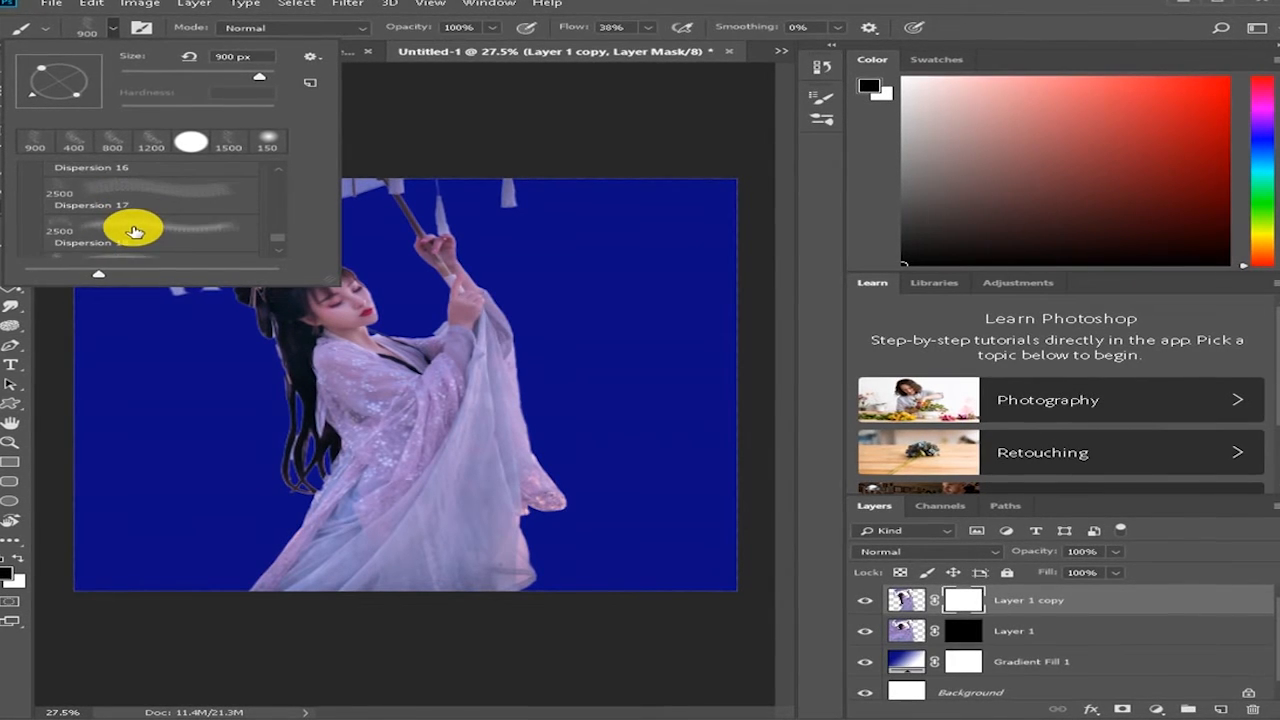
scroll(134, 232, down, 2)
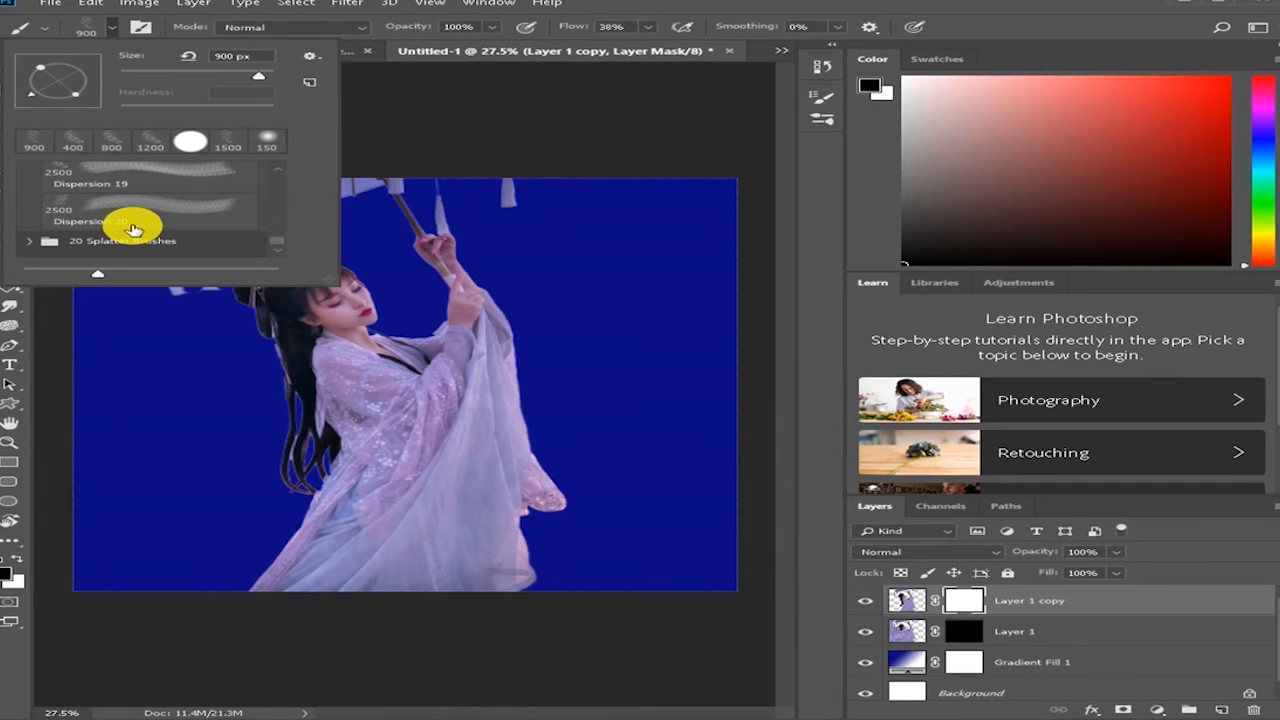
click(146, 167)
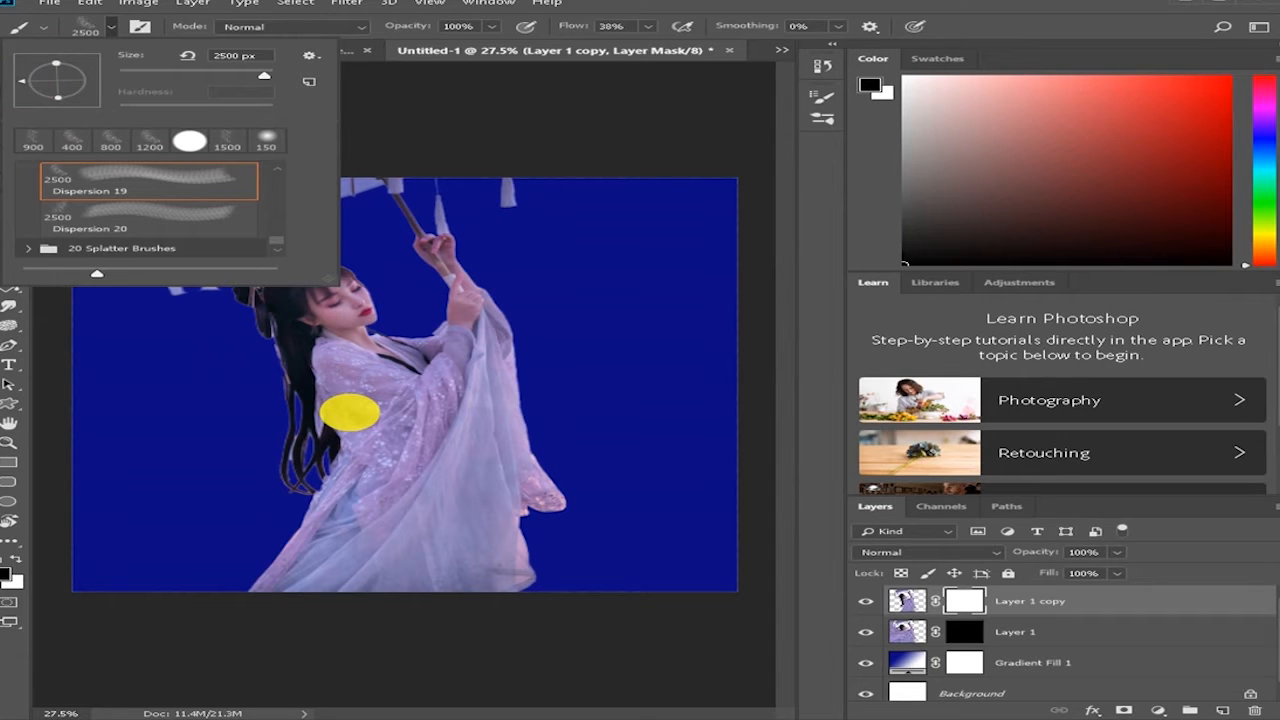
click(112, 28)
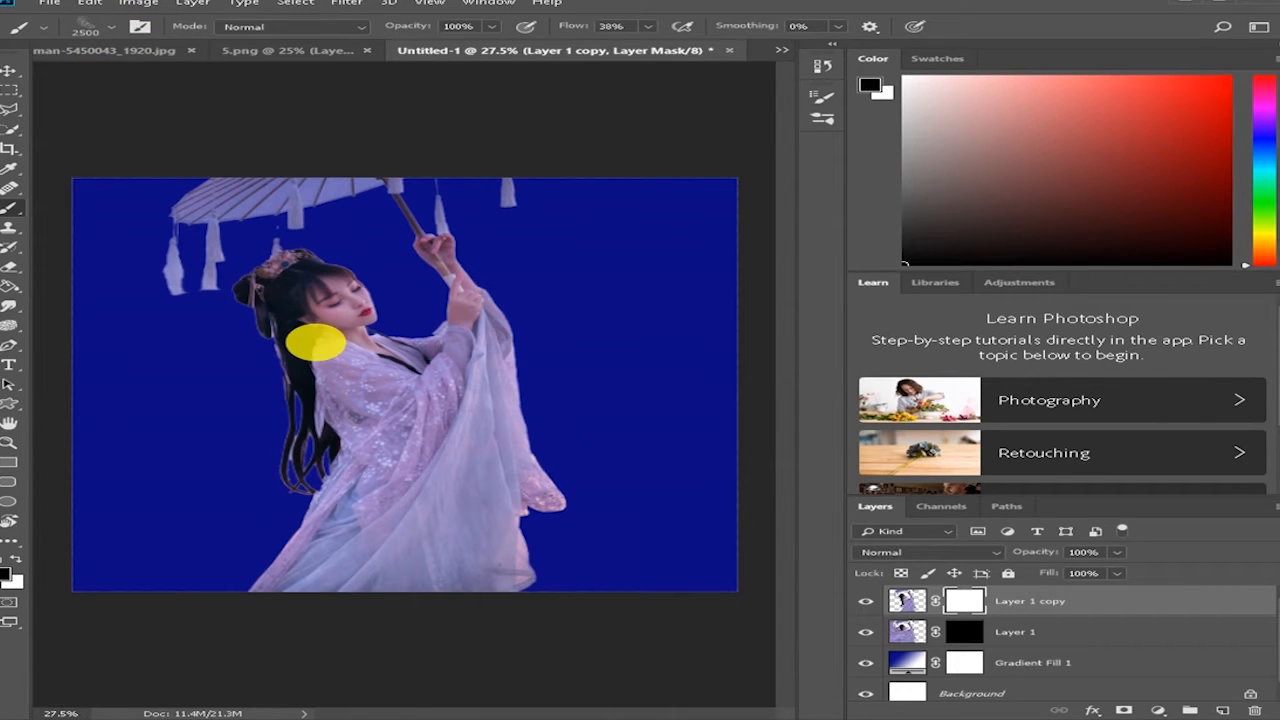
- Reduce the brush size to 600 px while stamping the first black specks over the lower dress on Layer 1 copy's mask
key(bracketleft)
key(bracketleft)
key(bracketleft)
key(bracketleft)
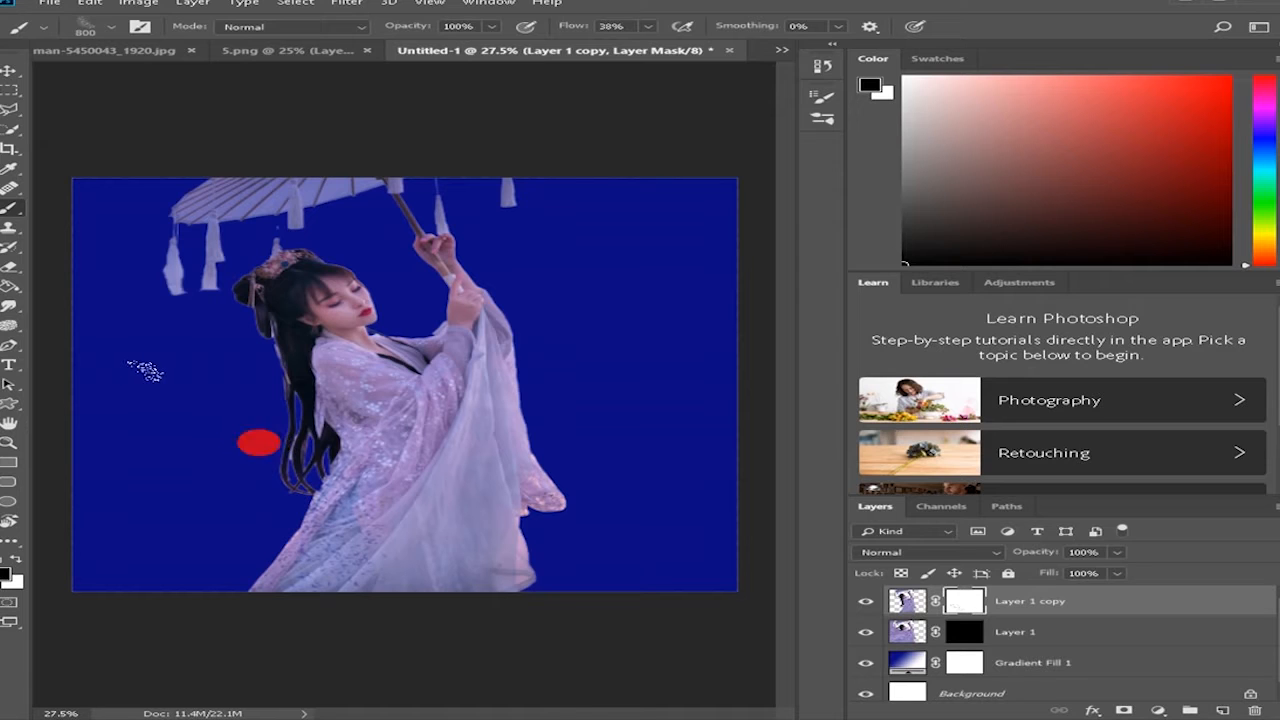
key(bracketleft)
key(bracketleft)
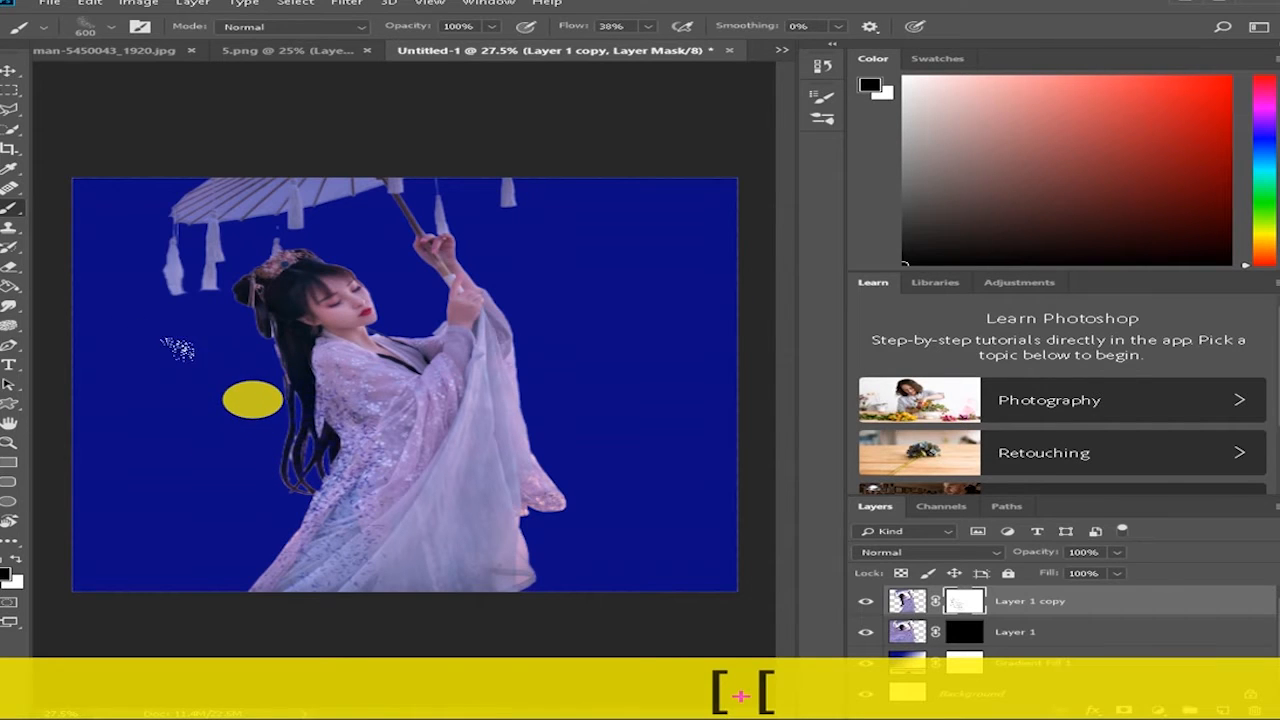
- Paint black dispersion specks on Layer 1 copy's mask over the hair, sleeve and rear edge of the dress down to the hem
click(260, 383)
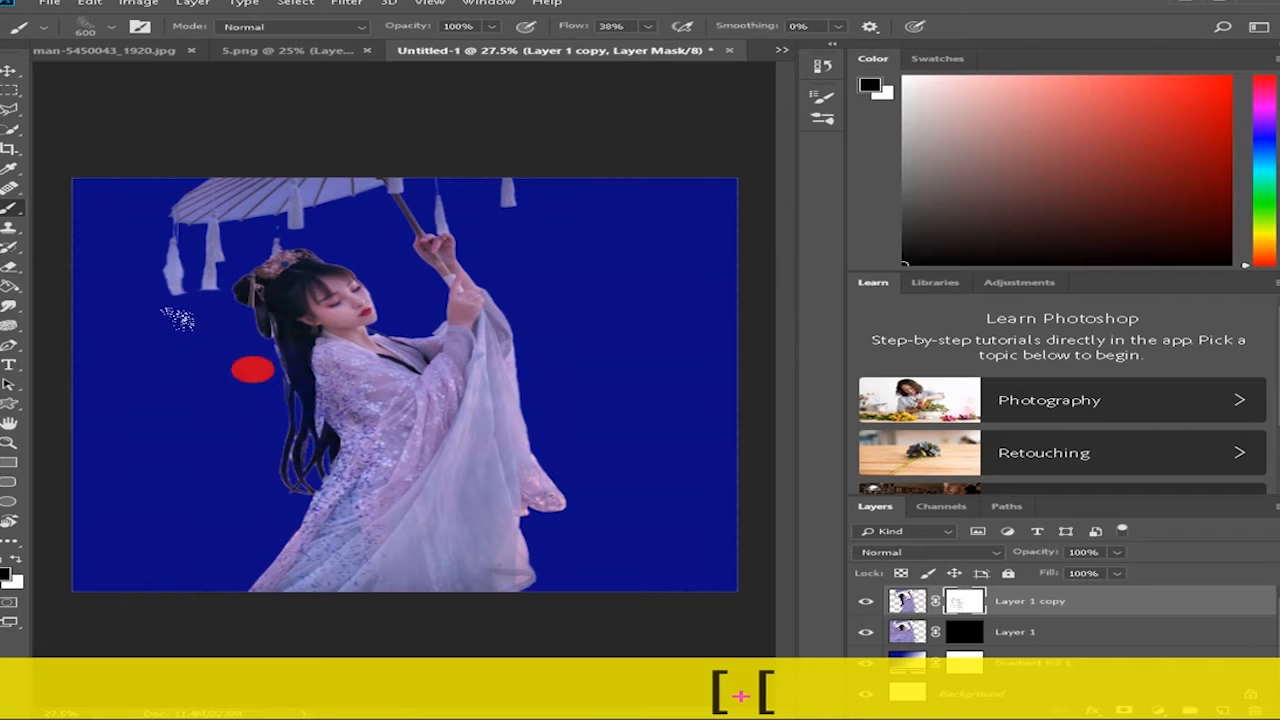
click(240, 354)
click(281, 458)
click(276, 503)
click(254, 538)
click(230, 552)
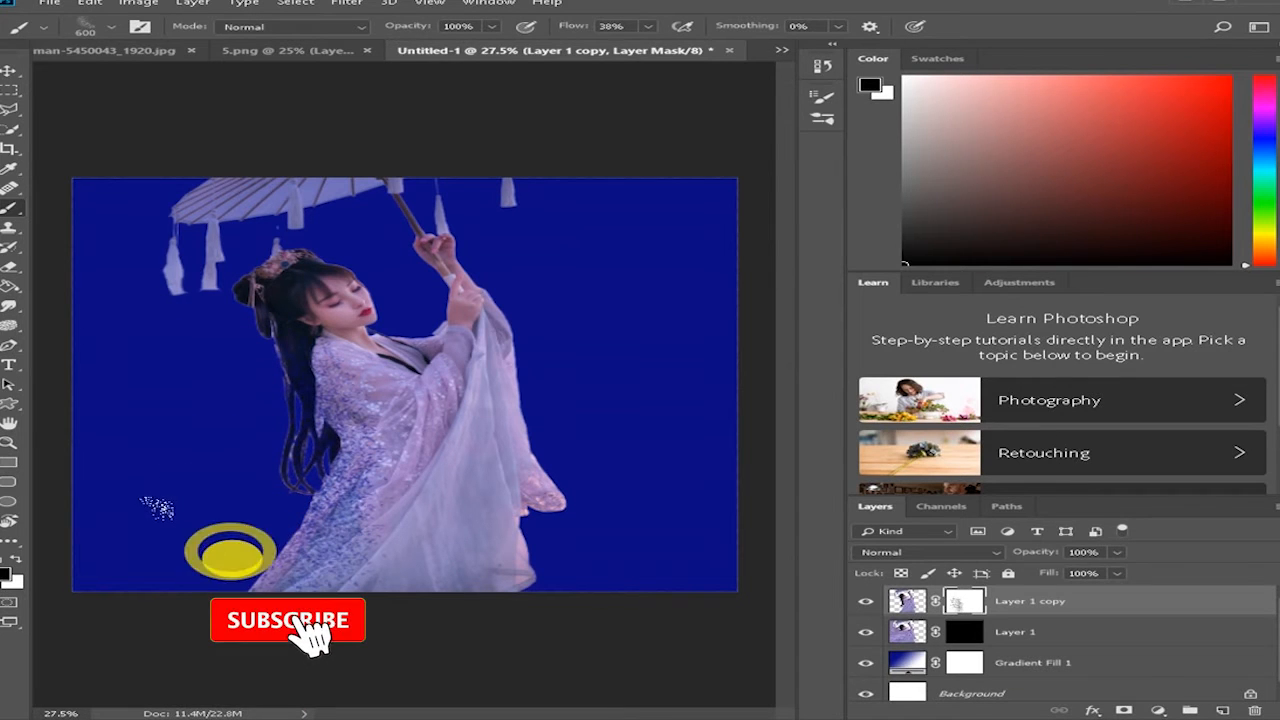
click(243, 551)
click(276, 518)
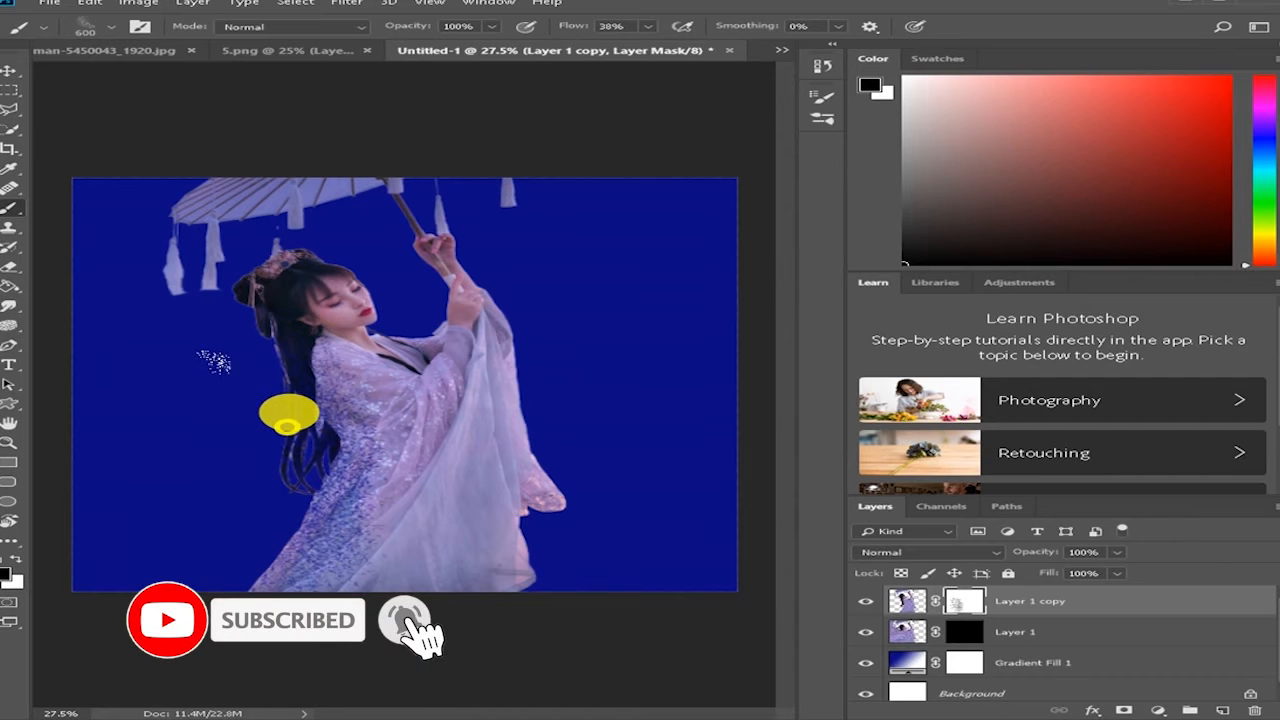
click(267, 363)
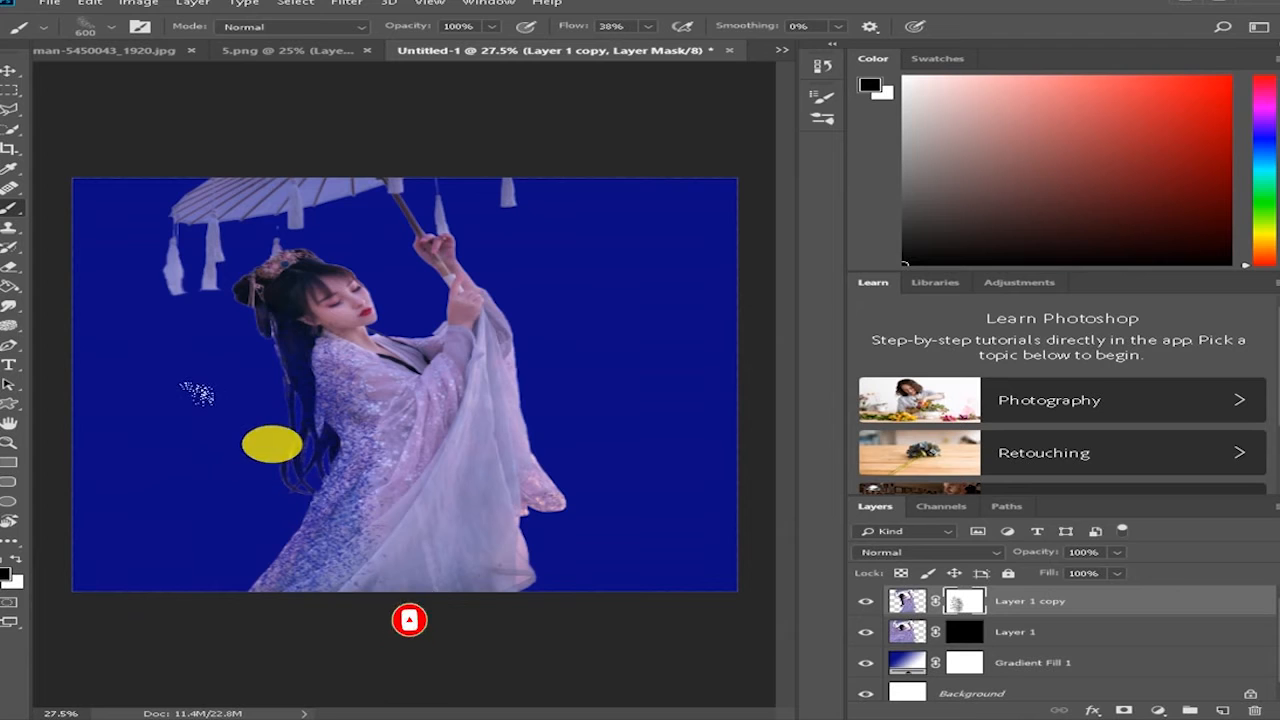
click(238, 352)
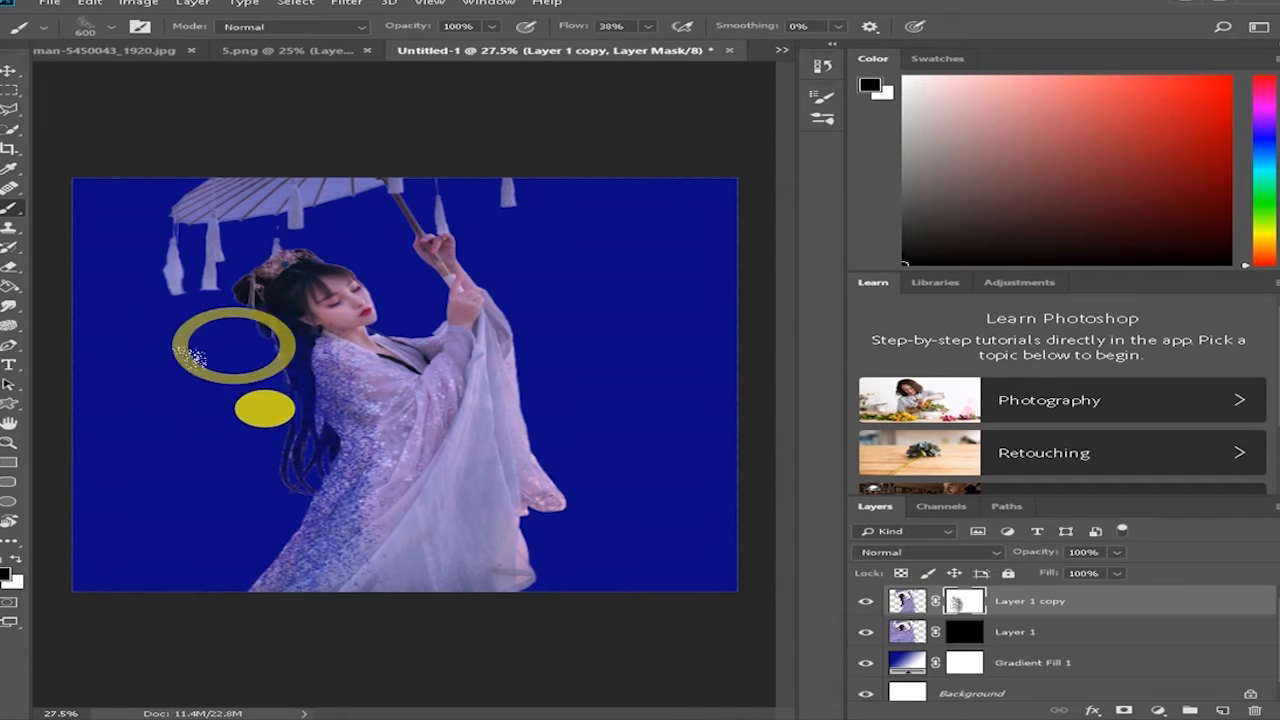
click(240, 555)
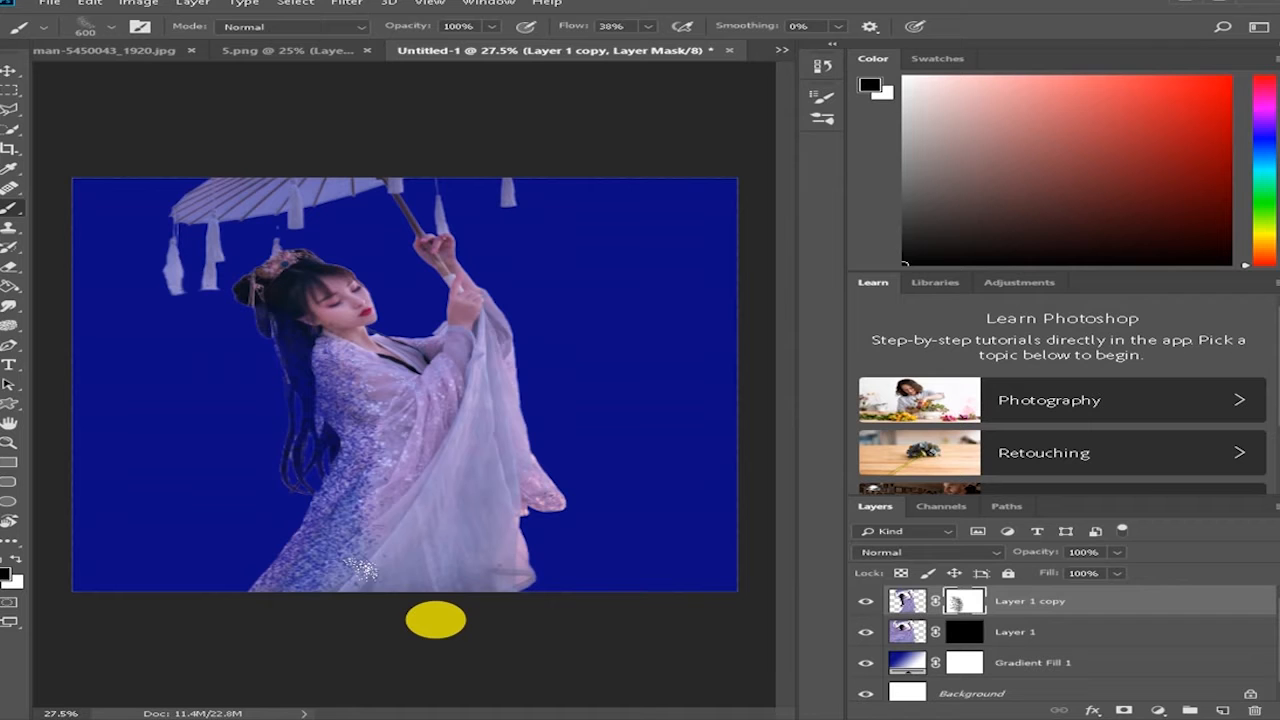
- Switch to bird-3098447_1920.jpg and select the whole white dove with the Quick Selection tool
key(v)
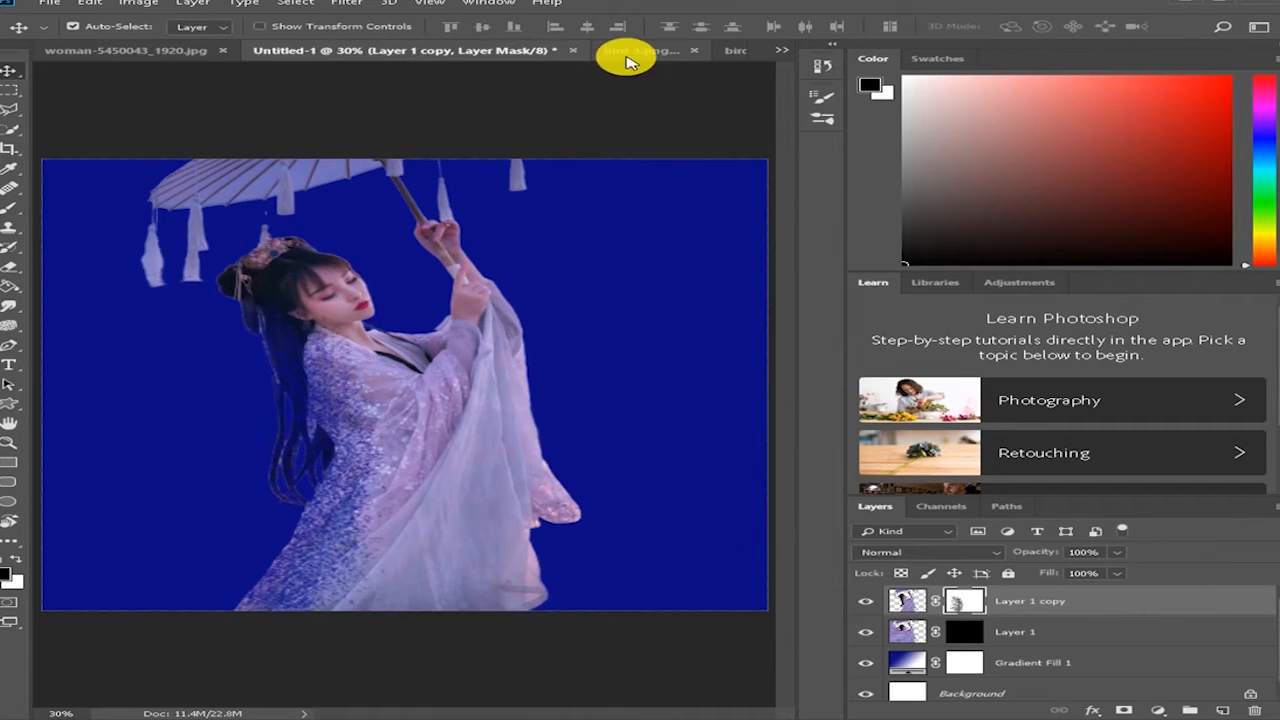
click(626, 51)
click(697, 57)
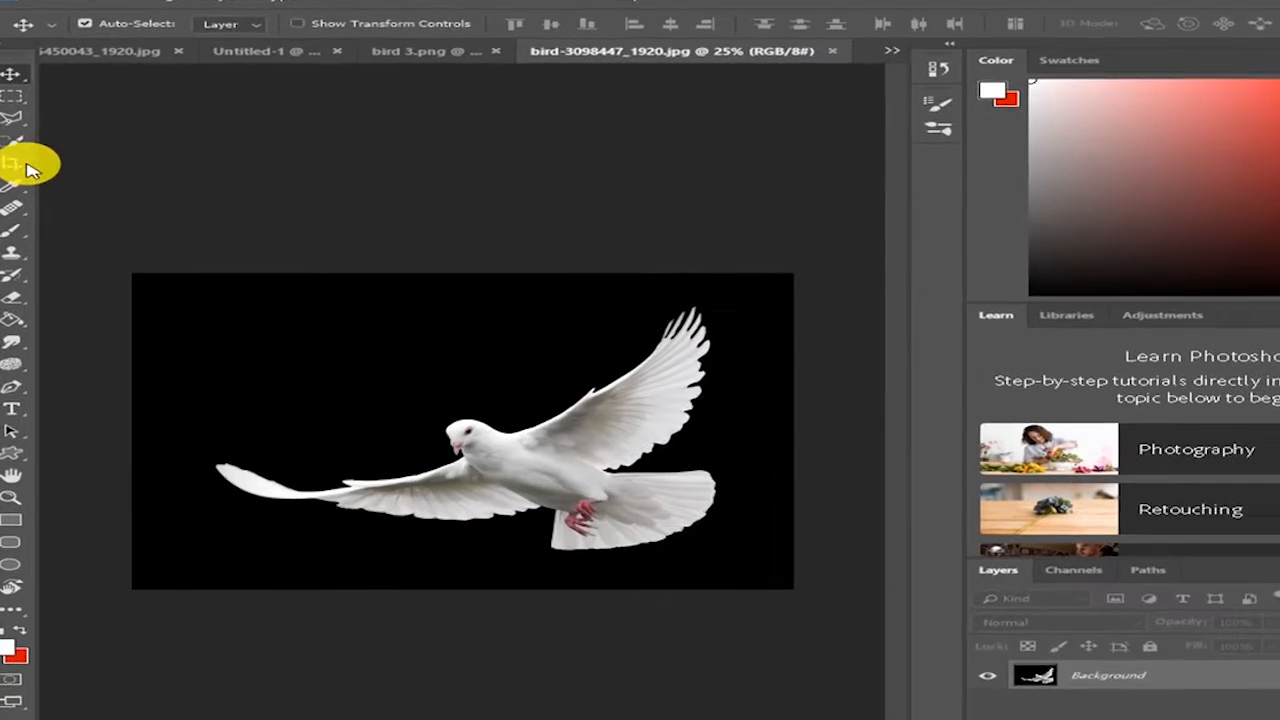
click(10, 129)
click(86, 152)
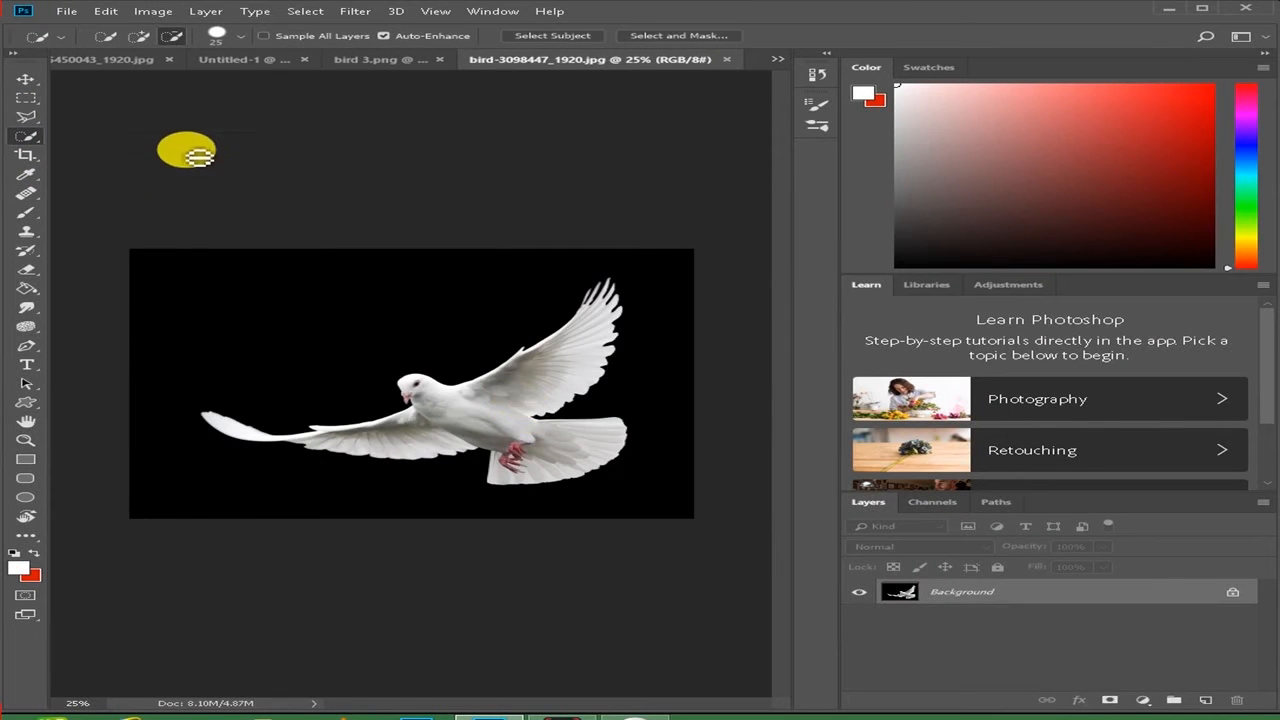
click(138, 36)
scroll(434, 330, up, 1)
mouse_move(630, 361)
mouse_down()
mouse_move(480, 423)
mouse_move(366, 451)
mouse_move(390, 460)
mouse_move(417, 397)
mouse_move(498, 429)
mouse_move(569, 374)
mouse_move(537, 443)
mouse_move(599, 496)
mouse_up()
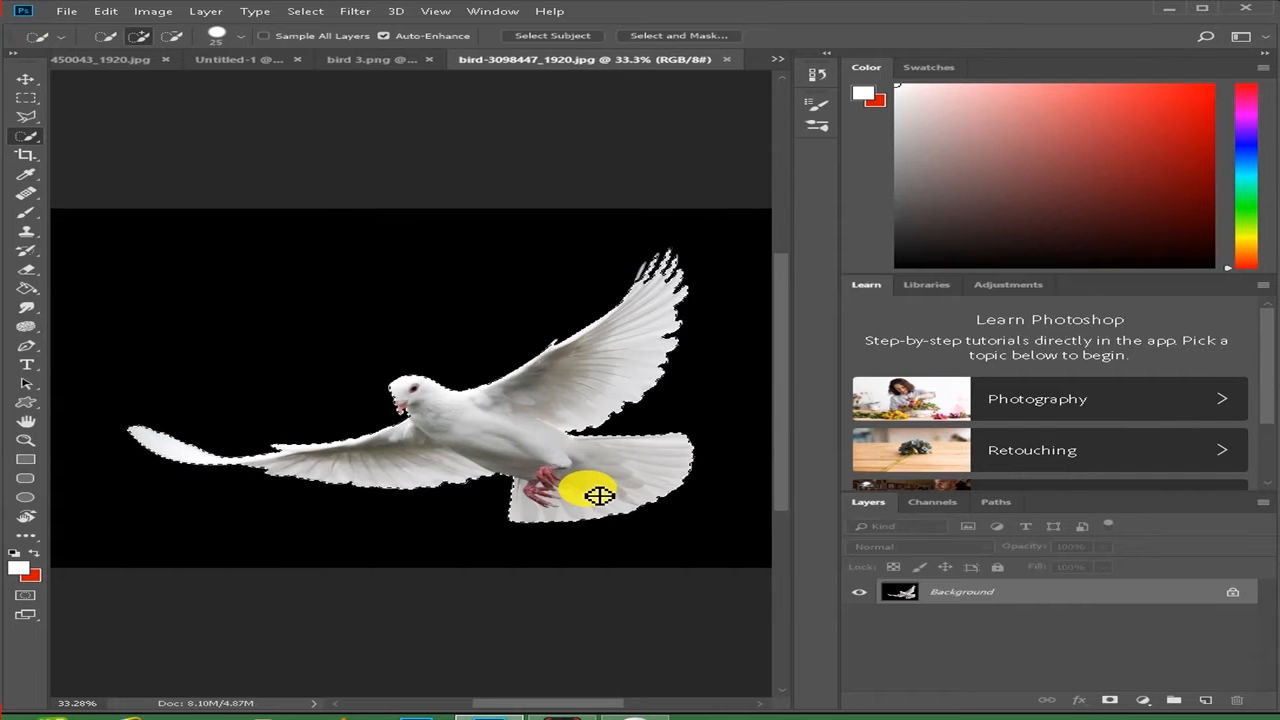
- Mask out the black background around the dove and convert the layer to a smart object
click(1113, 703)
right_click(1029, 594)
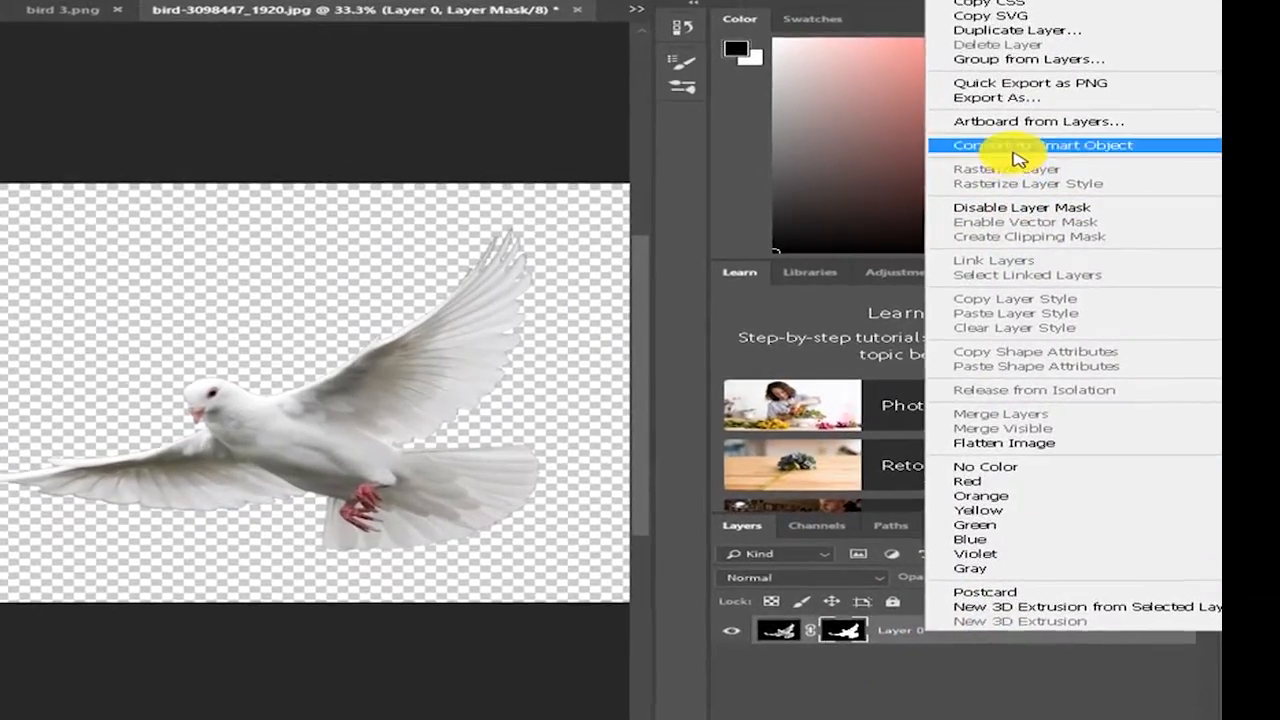
click(1097, 165)
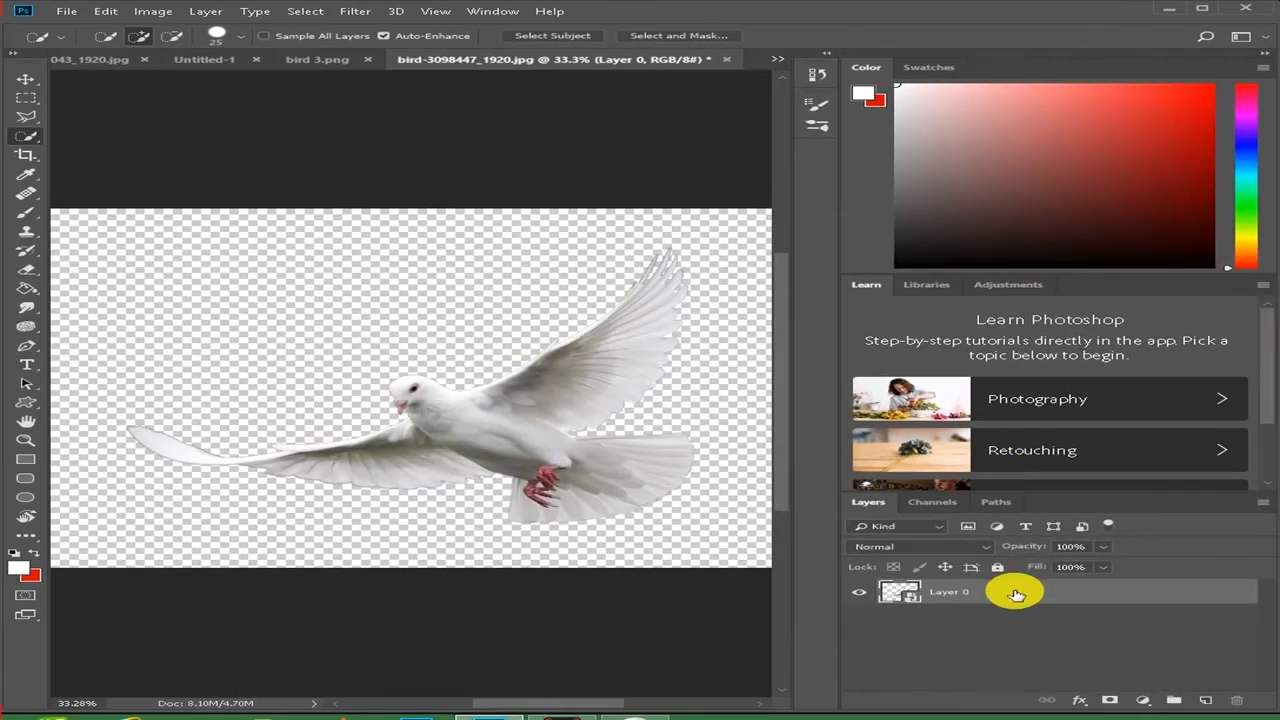
- Duplicate the dove layer into the Untitled-1 document as Layer 2 and switch to that document
right_click(1015, 594)
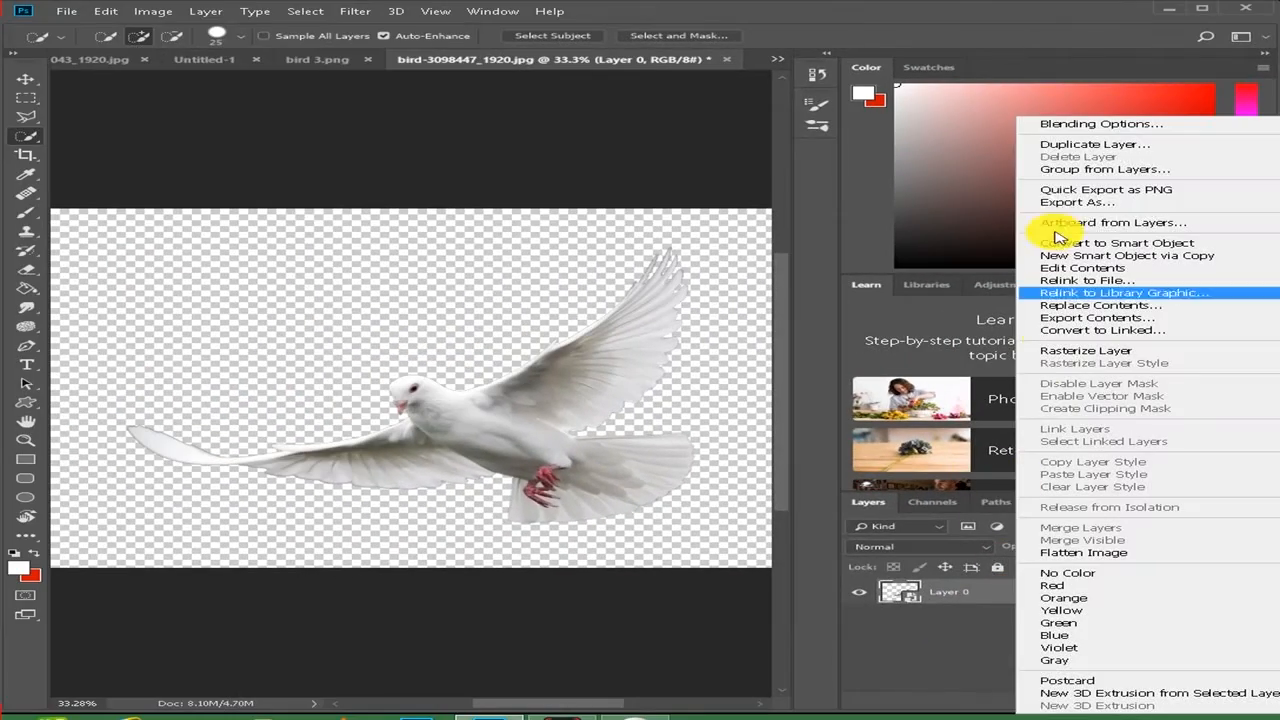
click(1066, 155)
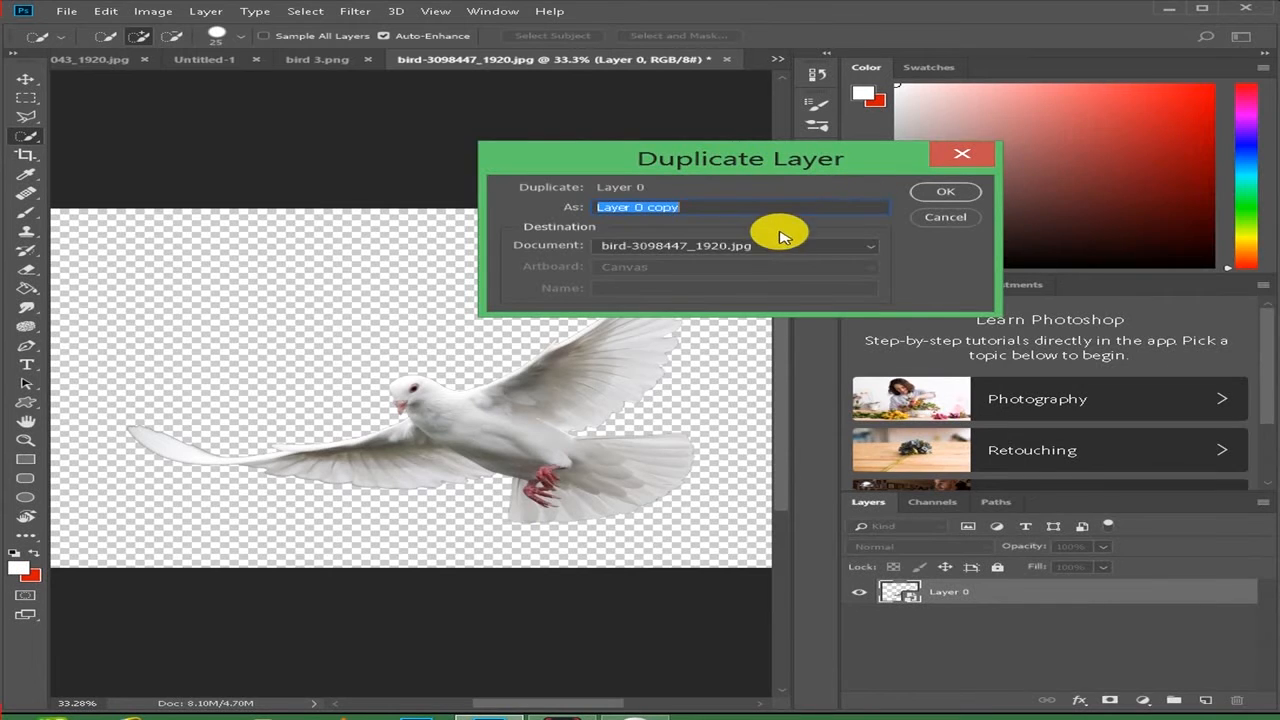
click(771, 245)
click(703, 276)
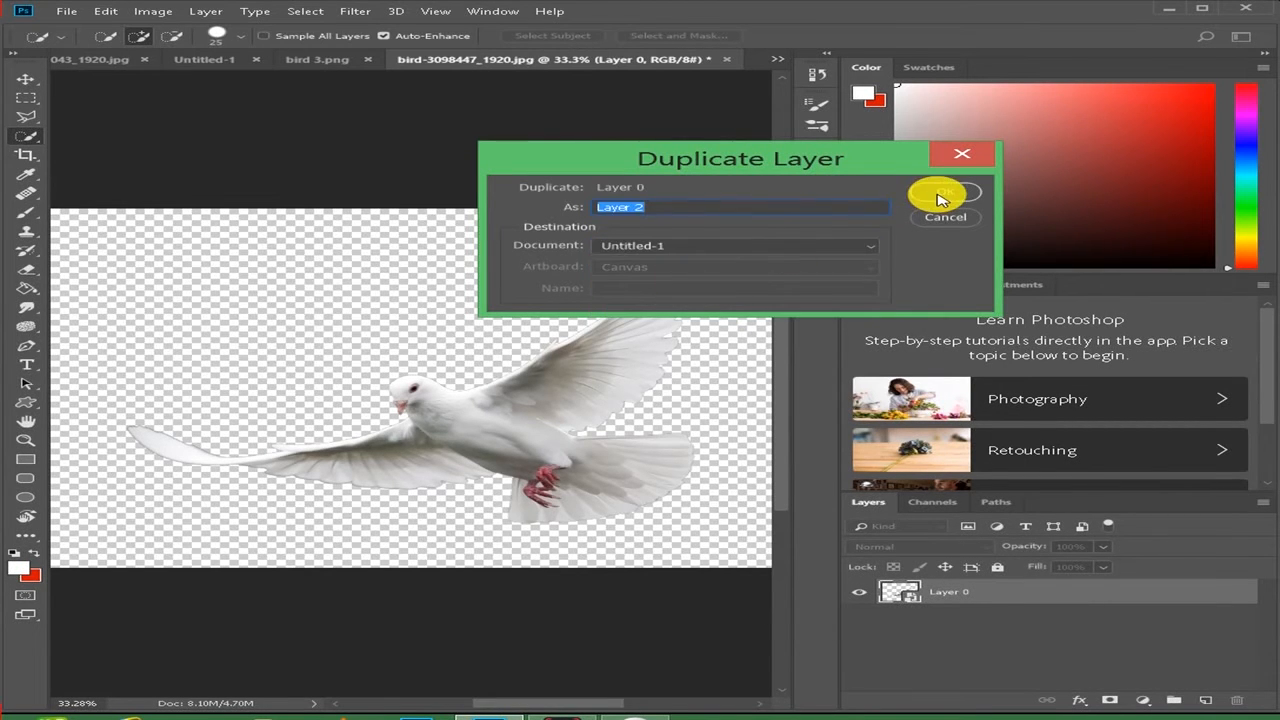
click(937, 193)
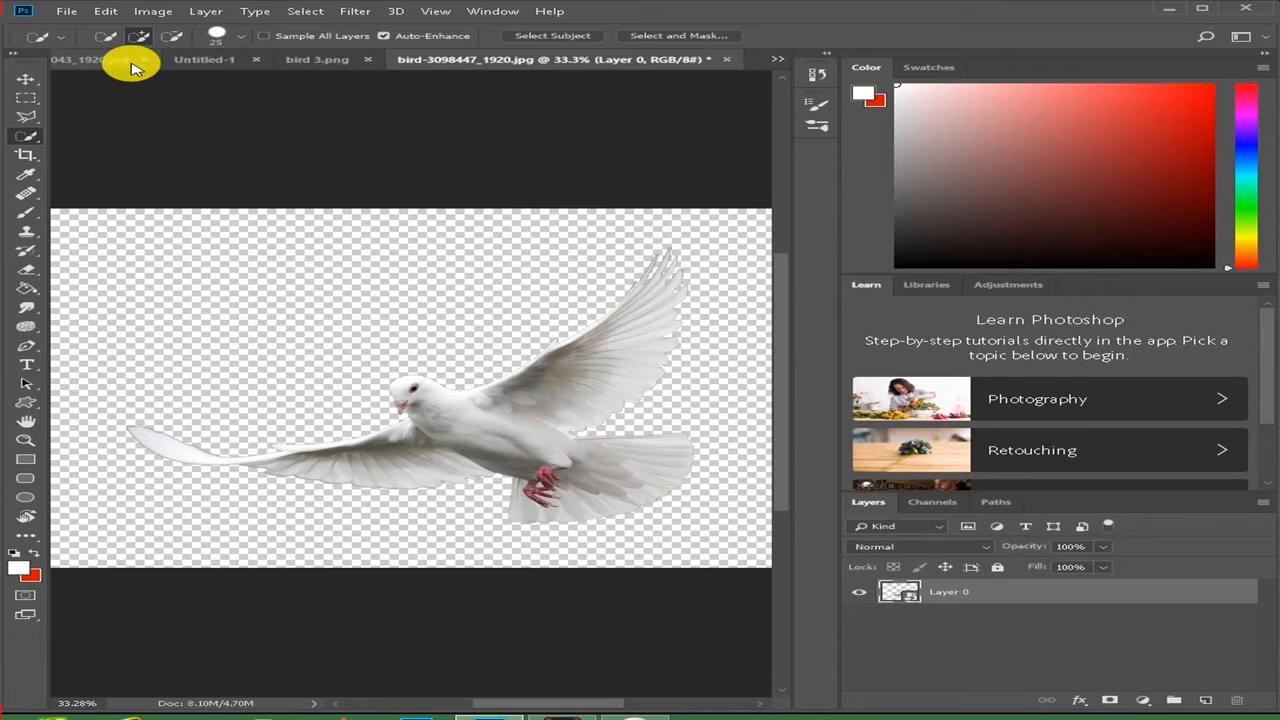
click(186, 62)
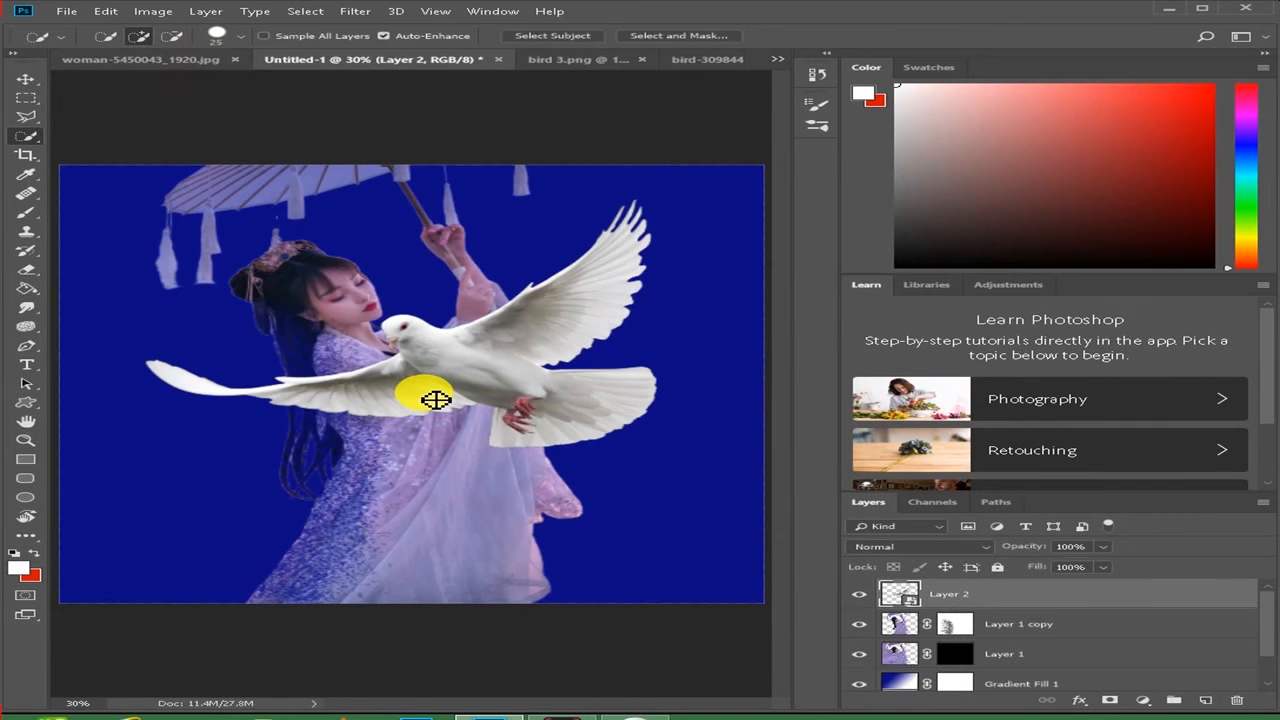
- Scale the Layer 2 dove down to a small bird, about 86% wide and 117% high, behind the woman's lower dress
scroll(436, 399, down, 2)
scroll(437, 399, down, 1)
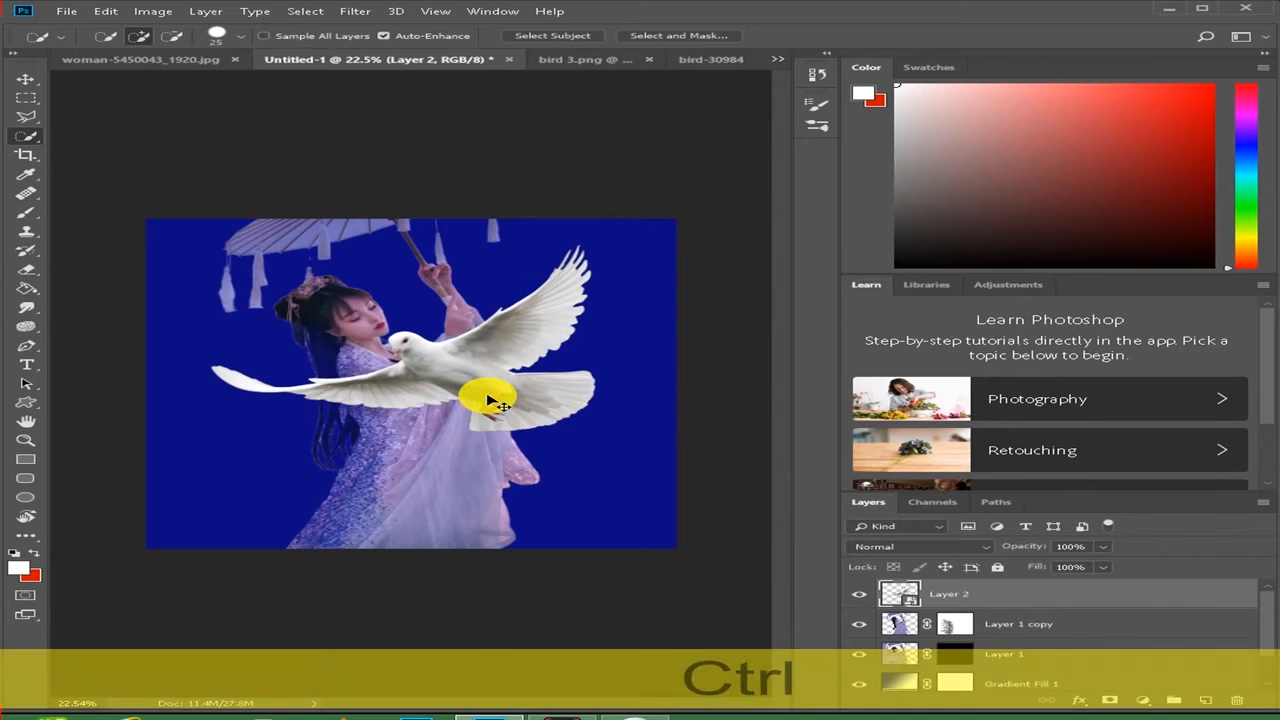
key(ctrl+t)
drag(486, 366, 258, 448)
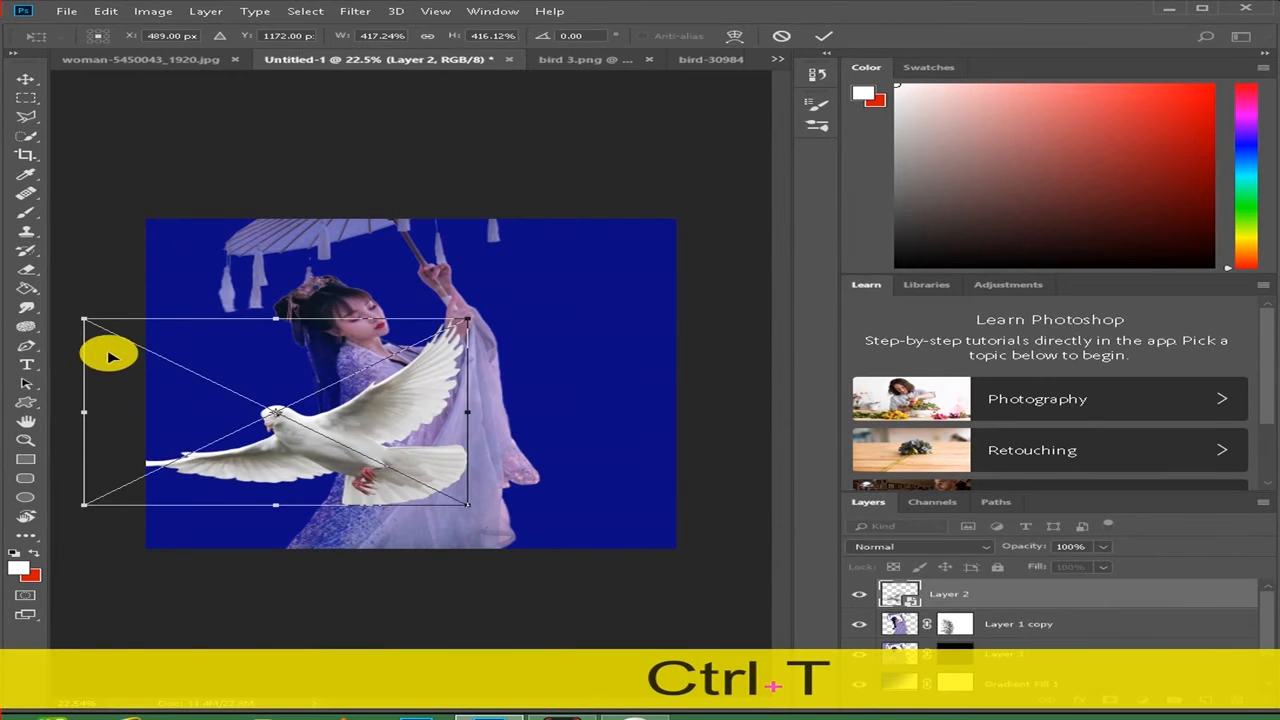
drag(85, 319, 260, 440)
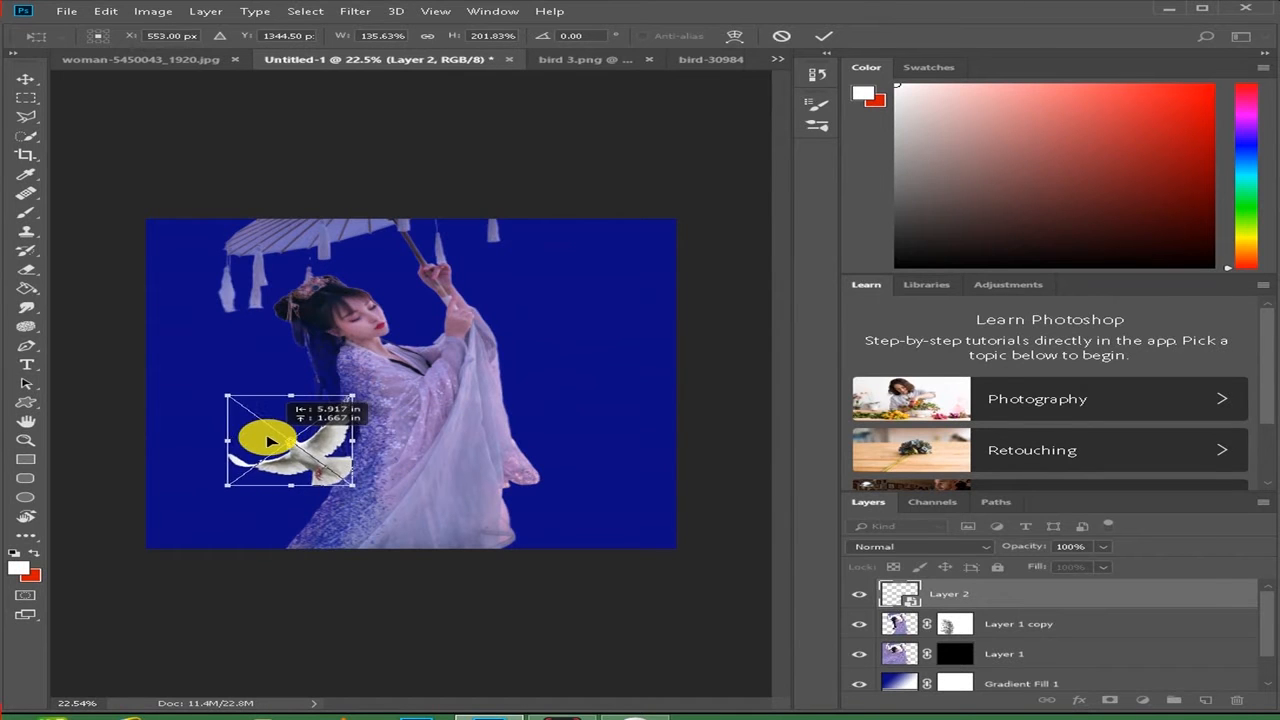
drag(217, 396, 281, 457)
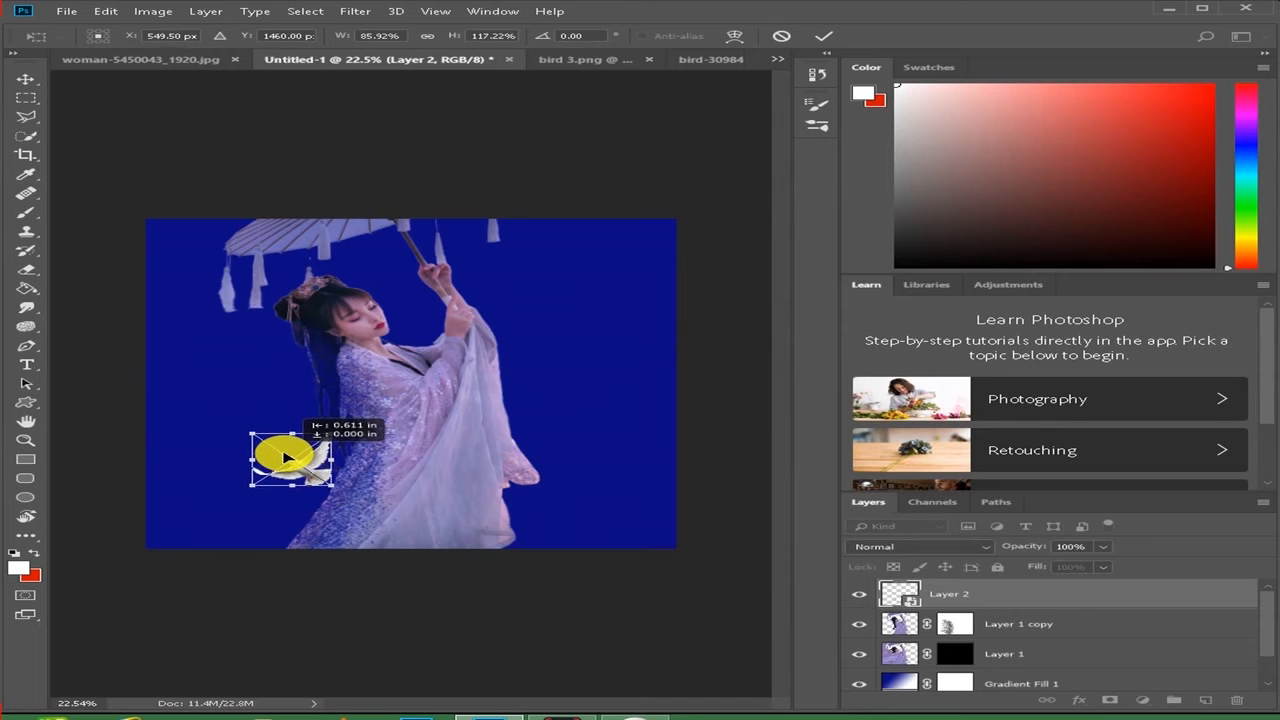
click(822, 36)
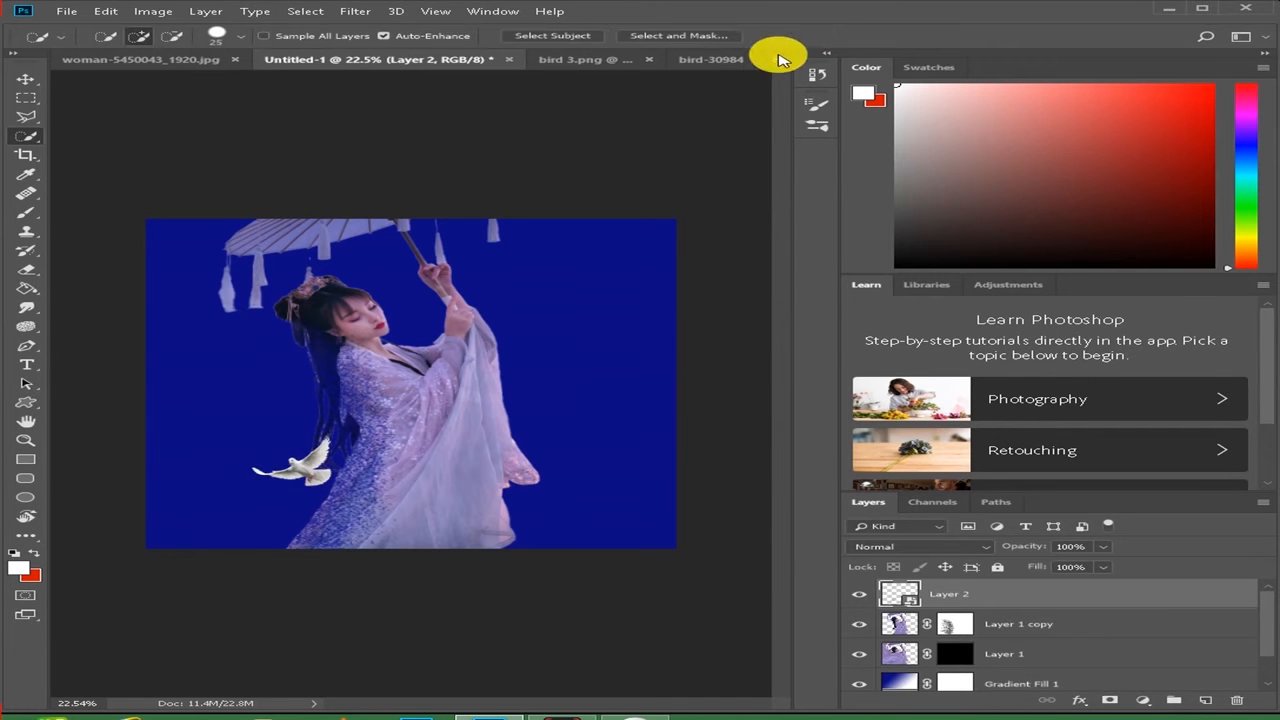
- Switch to bird 3.png and convert its seagull layer to a smart object
click(590, 62)
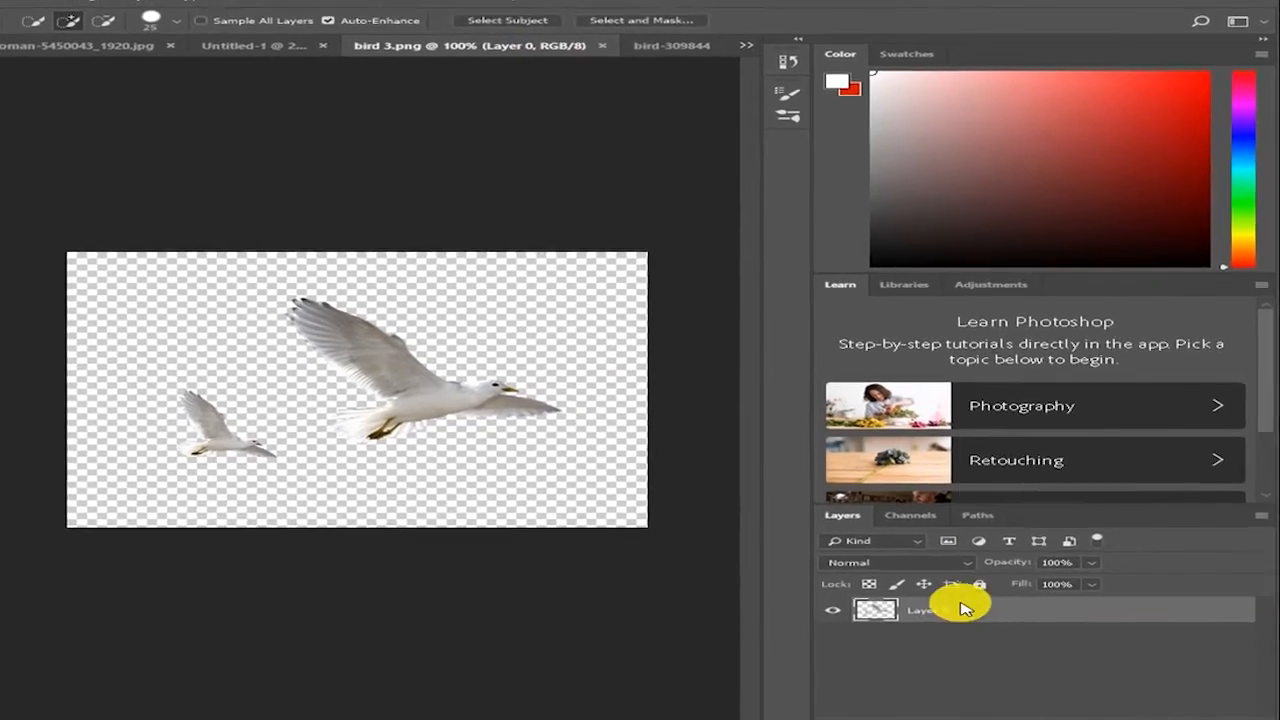
right_click(960, 600)
click(990, 153)
- Duplicate the seagull layer into the Untitled-1 document as Layer 3 and switch to that document
right_click(940, 636)
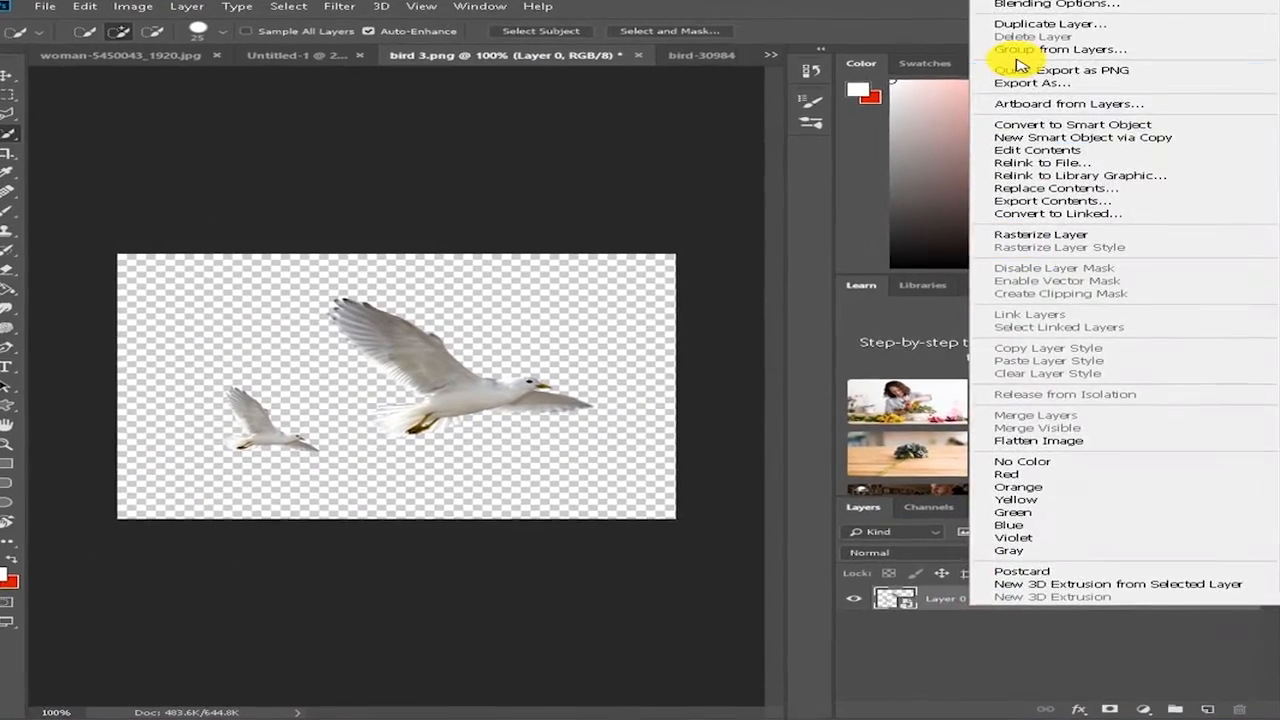
click(1045, 27)
click(765, 245)
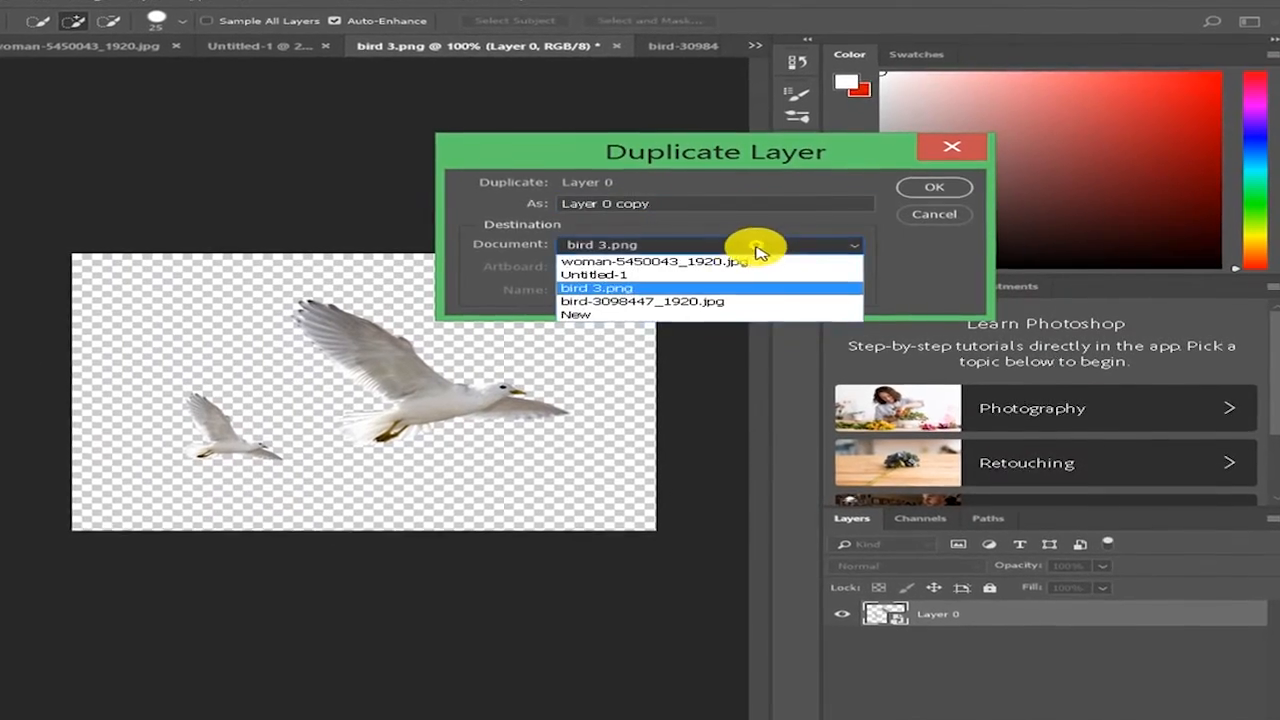
click(669, 277)
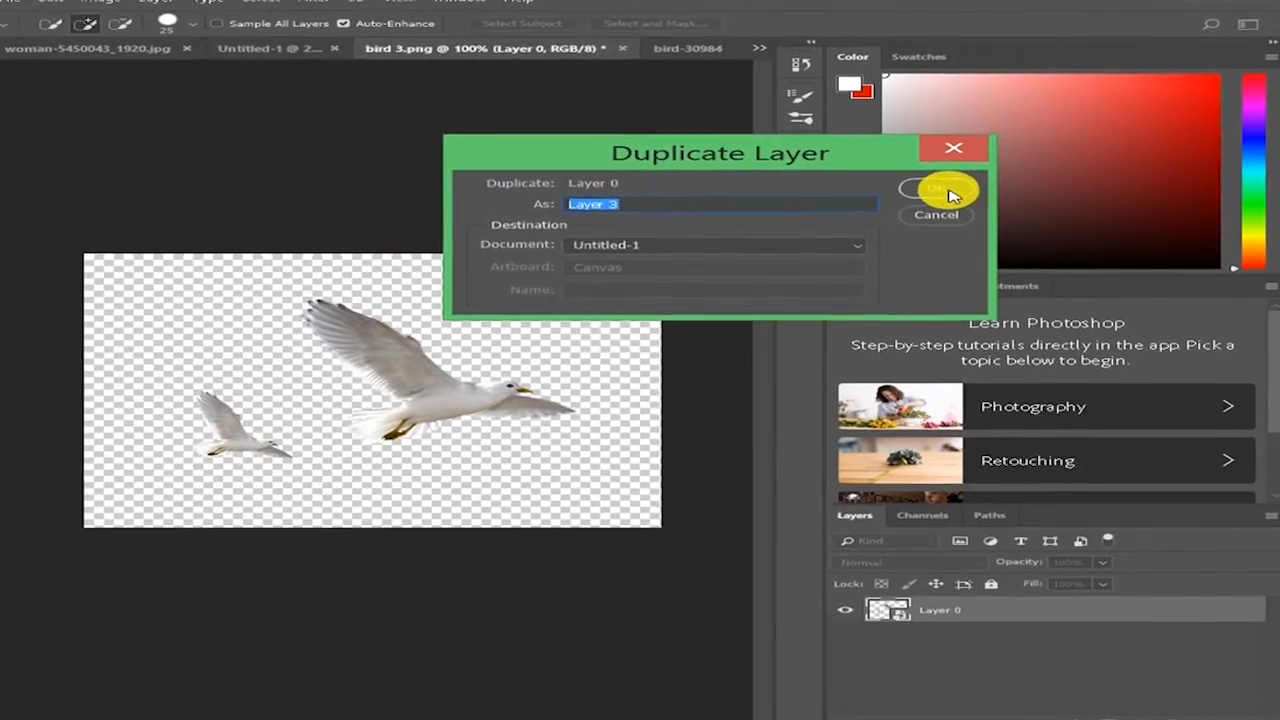
click(928, 184)
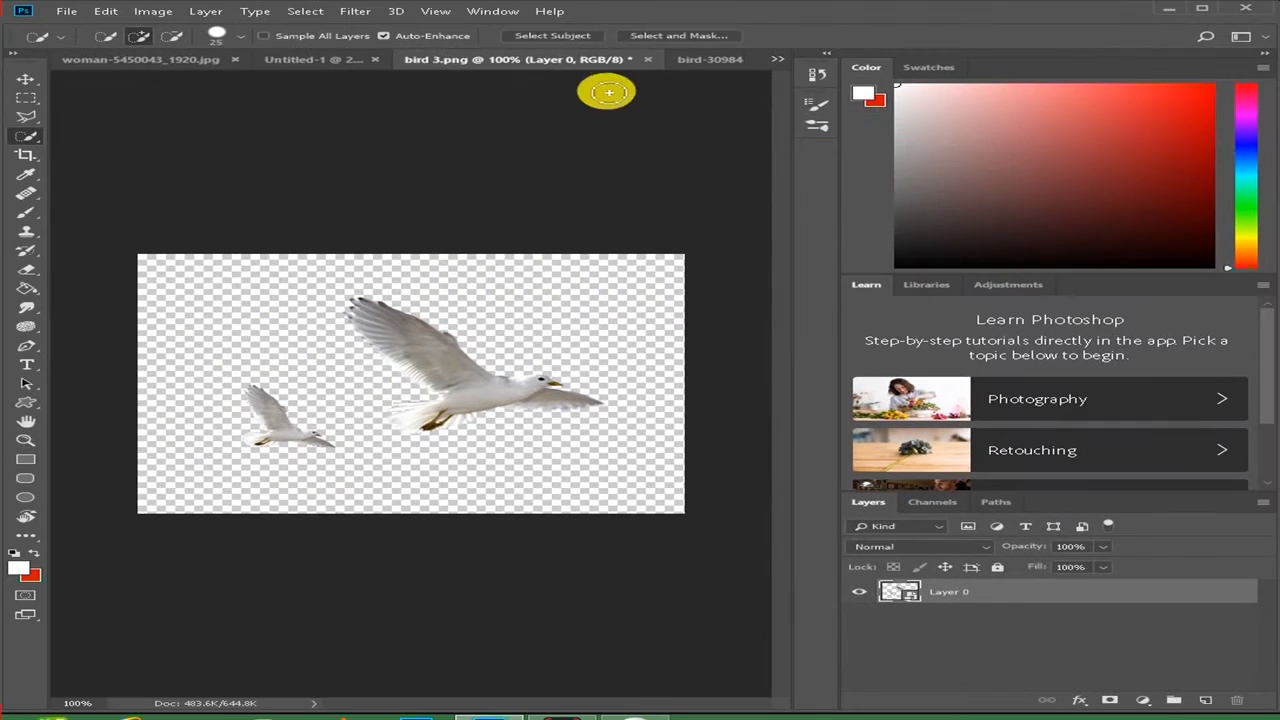
click(309, 62)
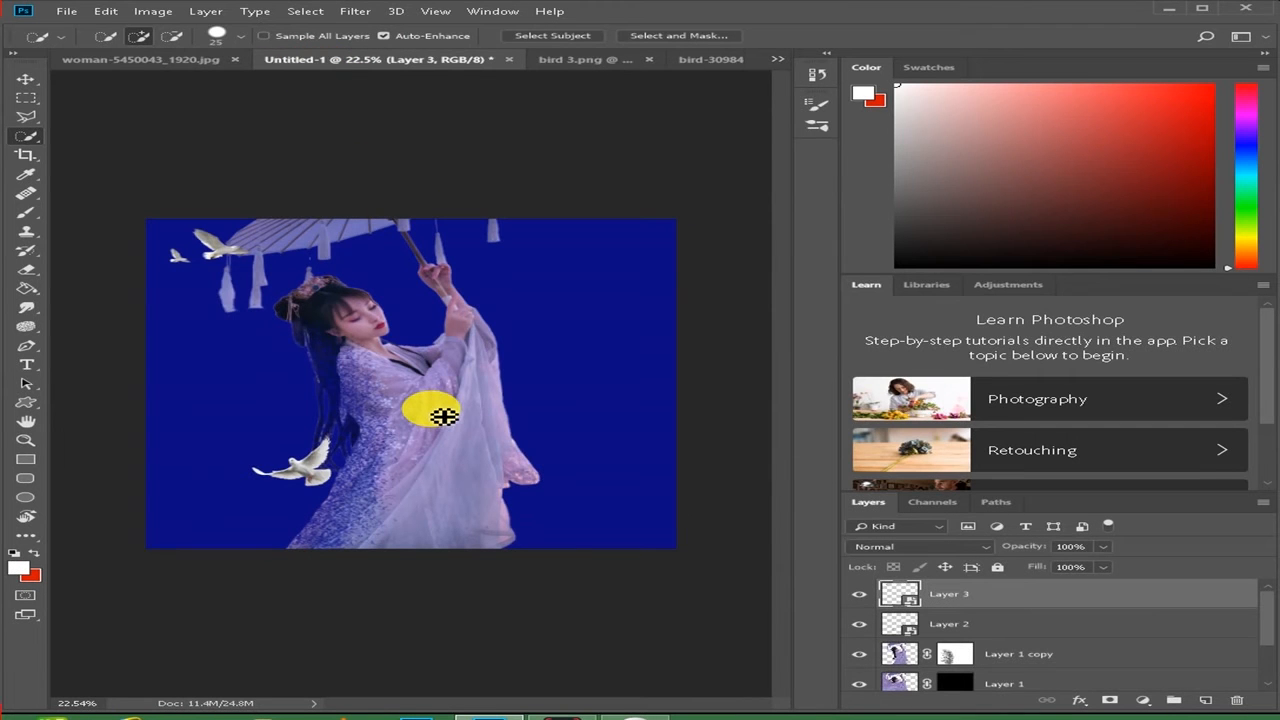
- Flip the Layer 3 birds horizontally, stretch them to about 122% height, and place them behind the woman's back above the dove
key(ctrl+t)
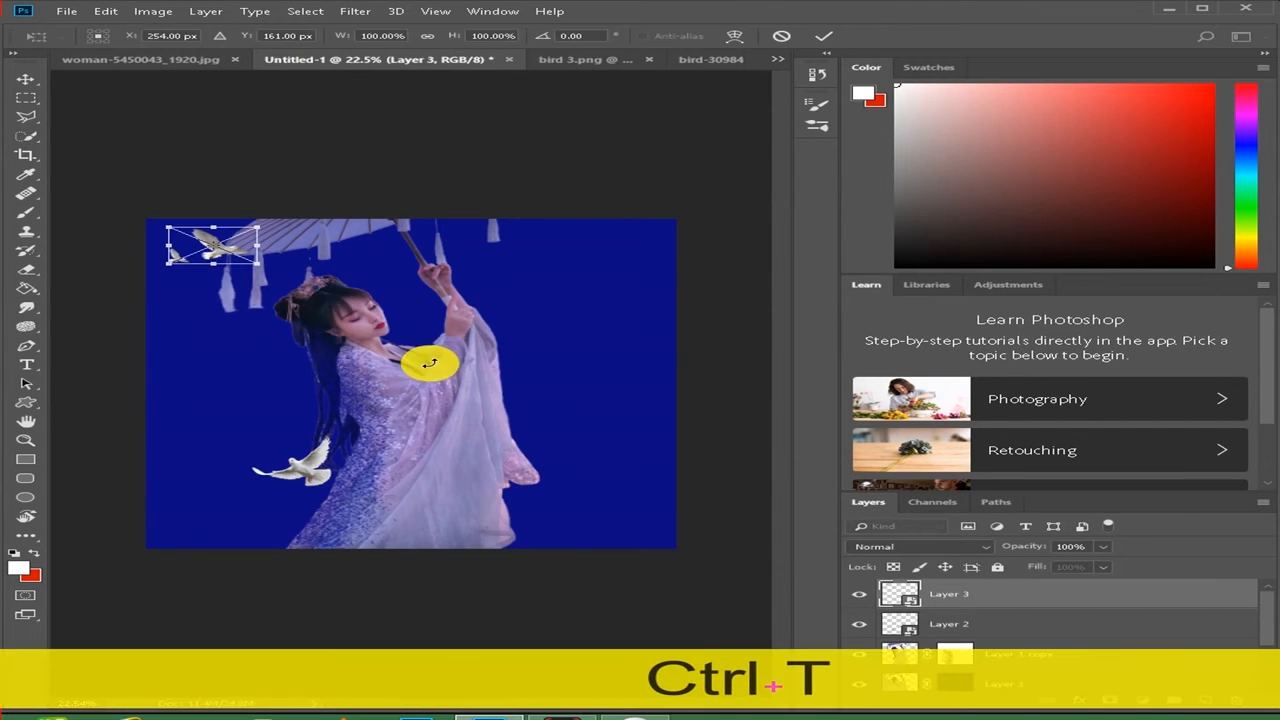
drag(245, 243, 289, 389)
drag(226, 350, 306, 404)
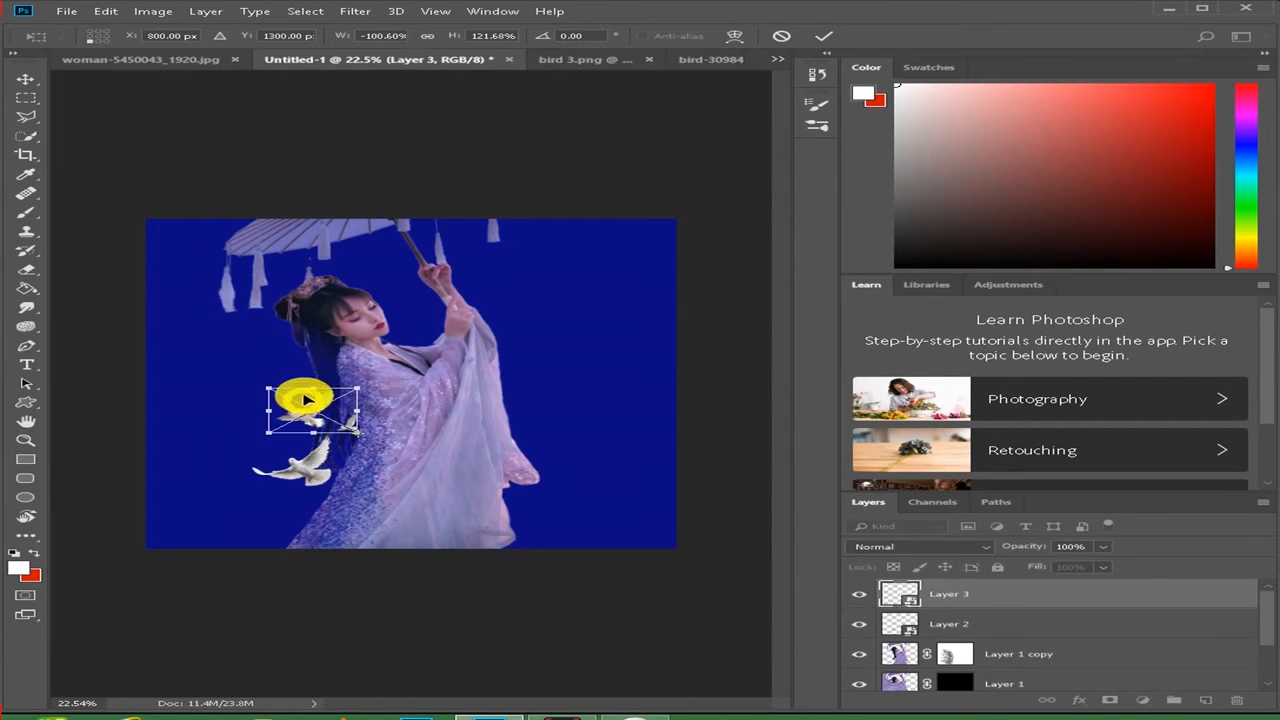
click(823, 35)
key(w)
drag(362, 487, 322, 479)
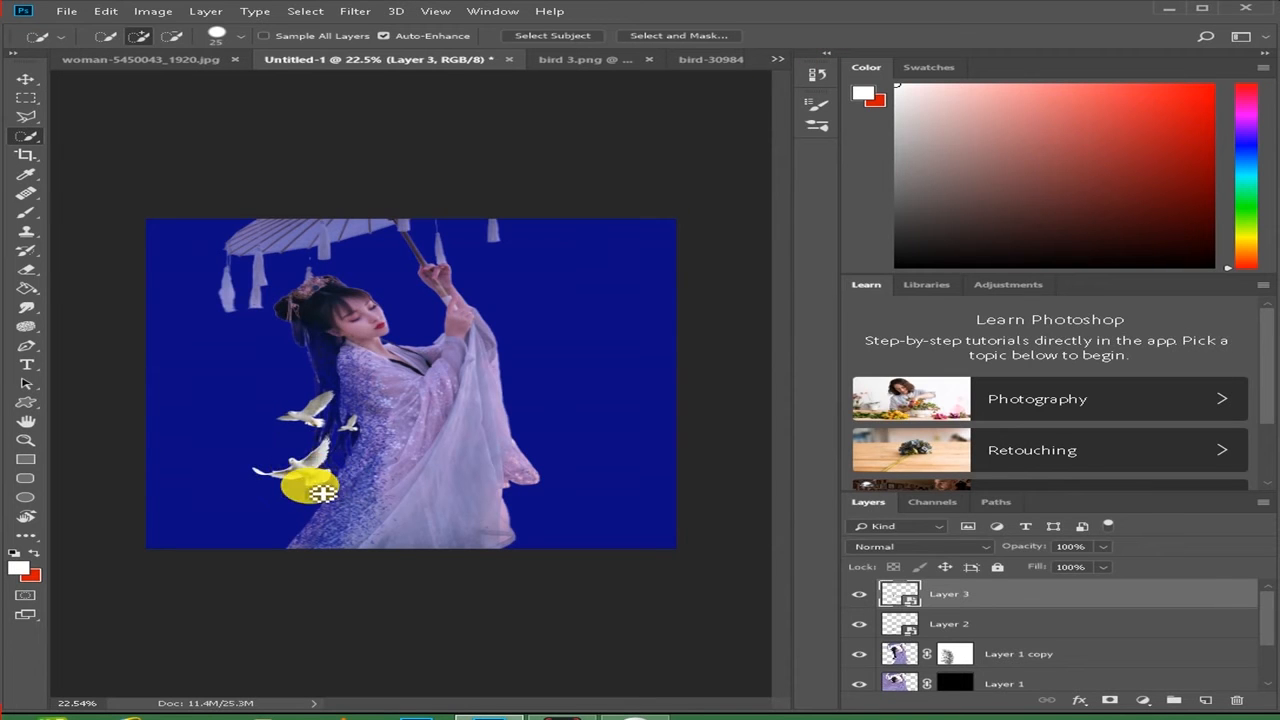
key(ctrl+t)
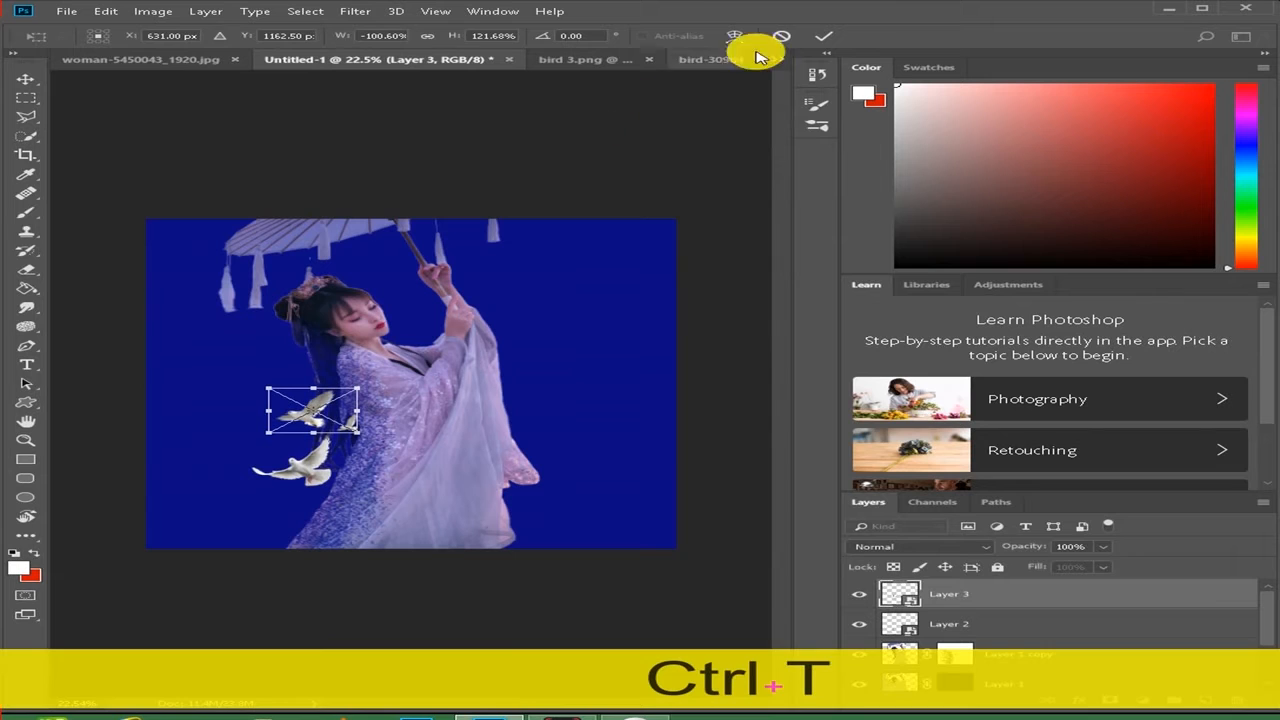
click(823, 35)
- Select the Layer 2 dove and scale it down further to about 67% width and 109% height beside the dress
click(25, 78)
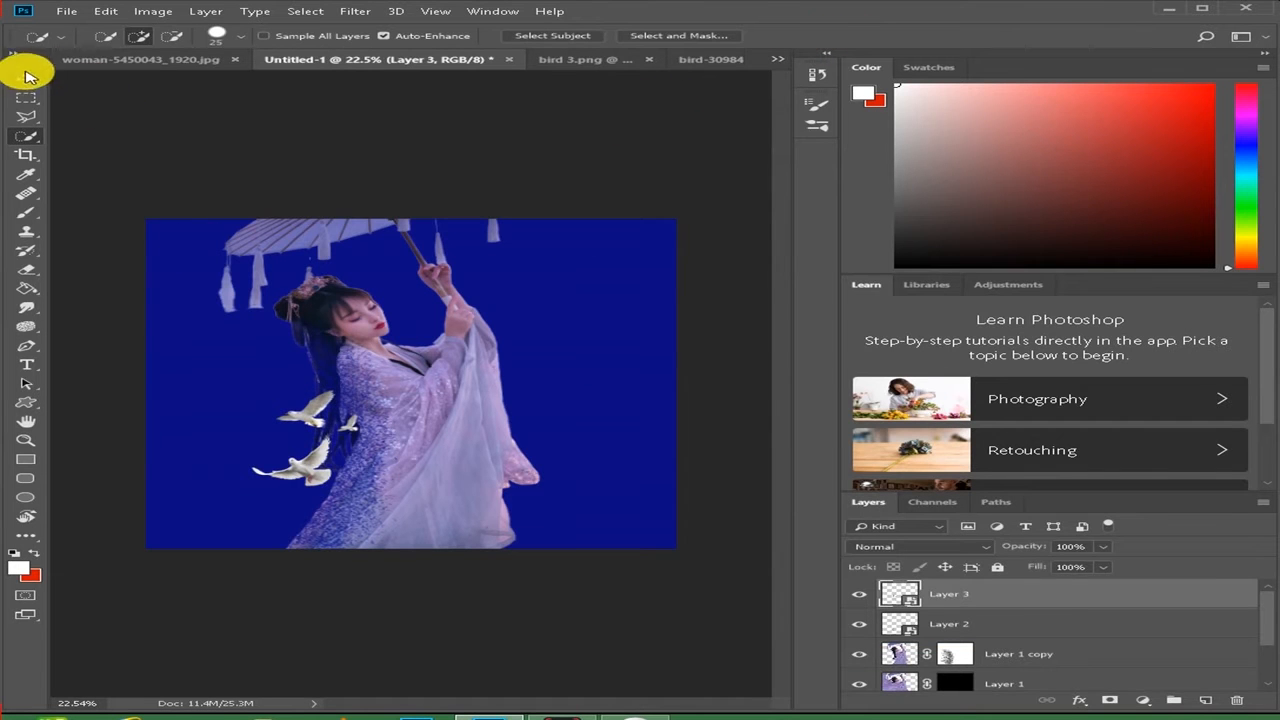
click(308, 470)
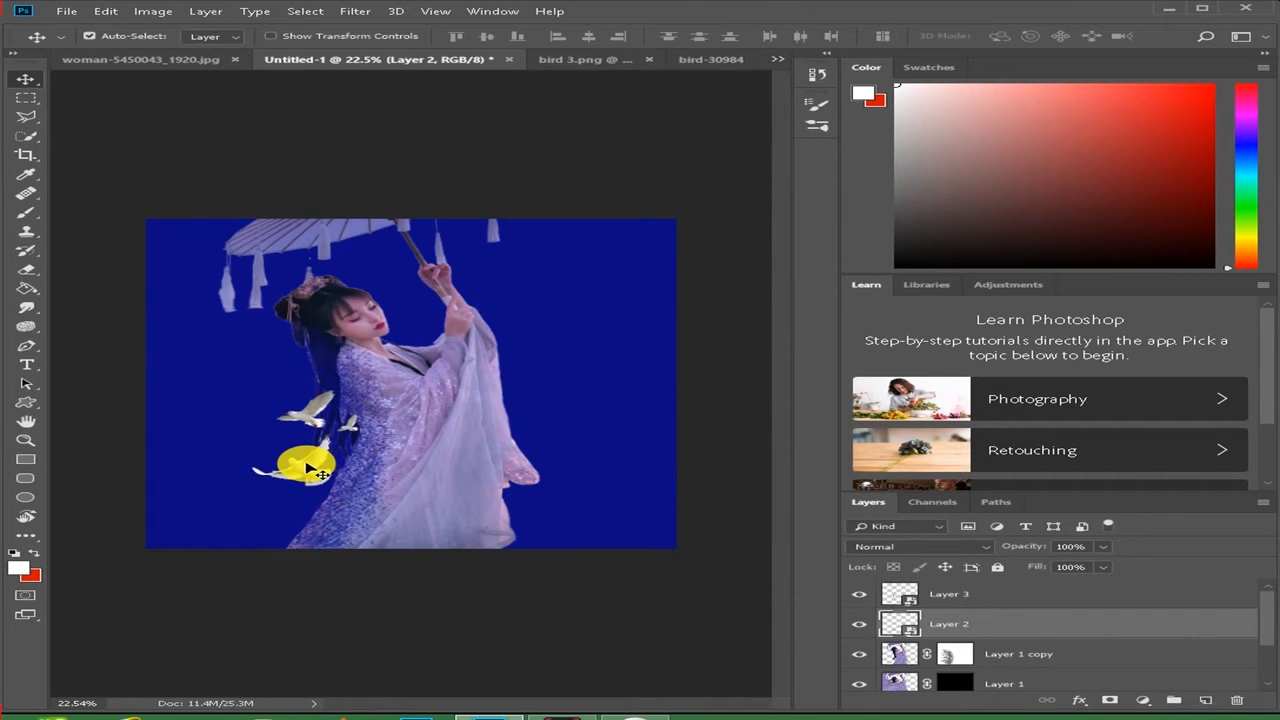
key(ctrl+t)
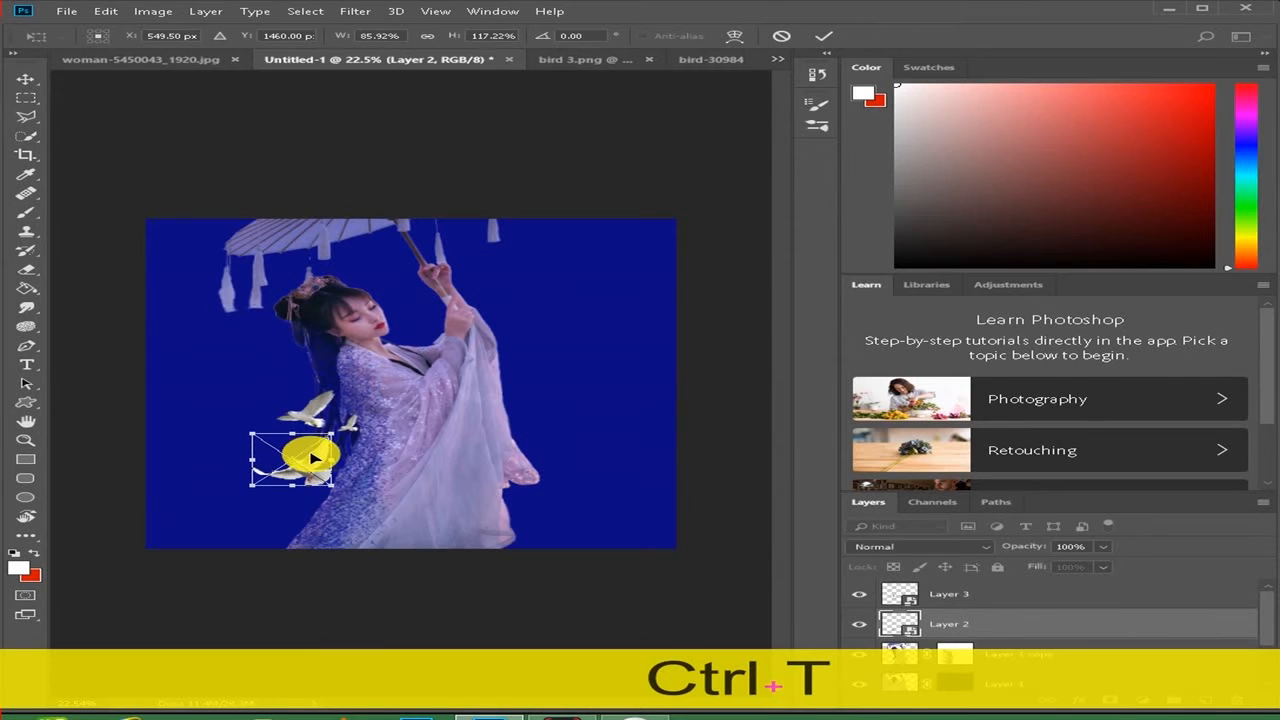
drag(306, 450, 298, 447)
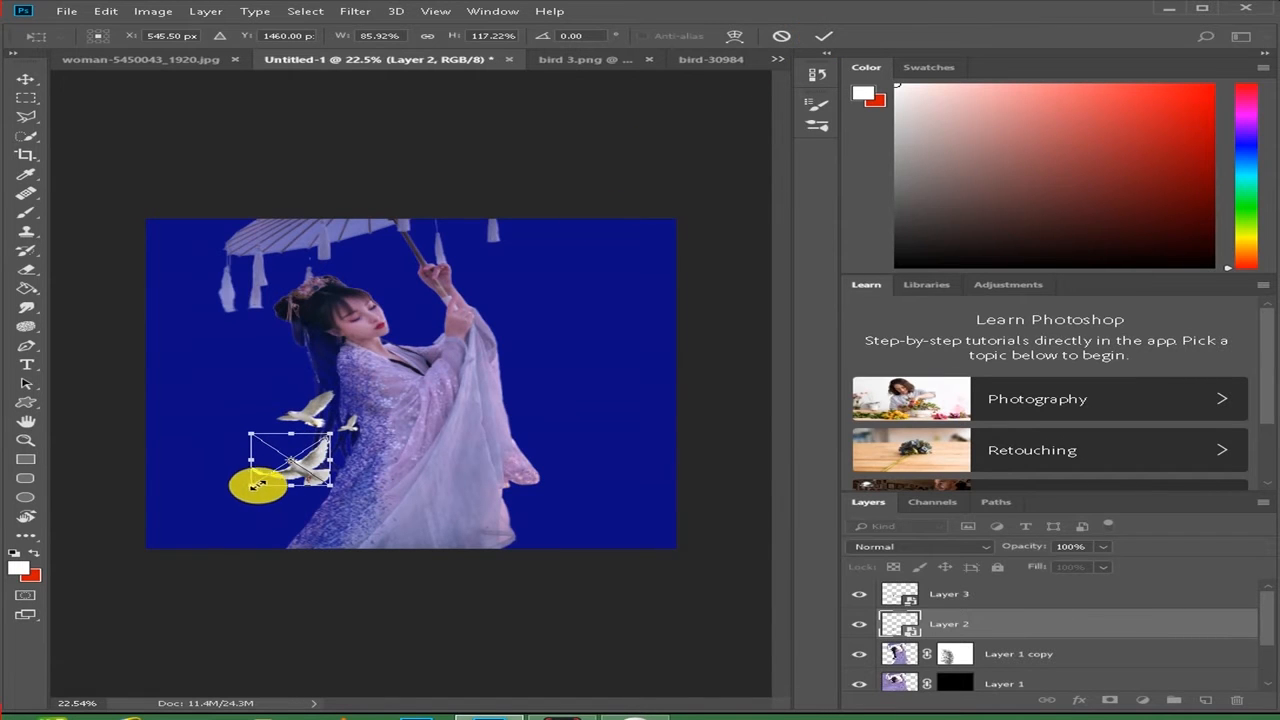
drag(254, 486, 268, 483)
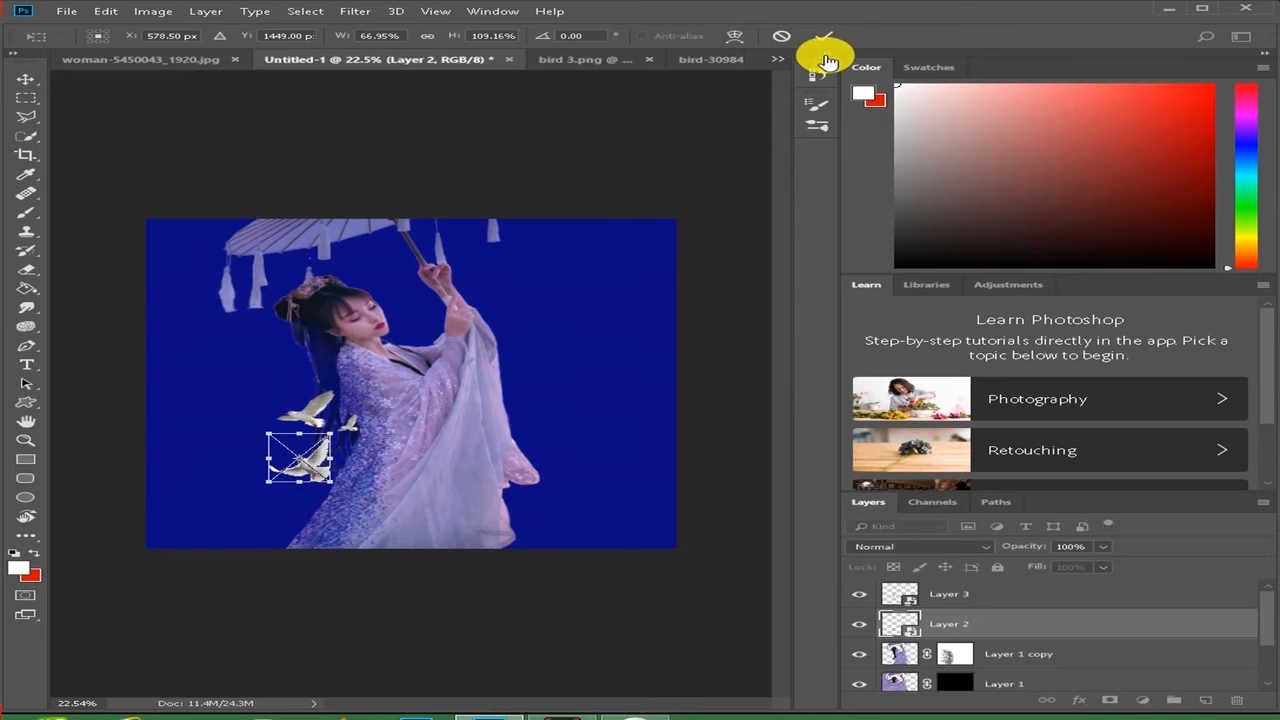
click(825, 37)
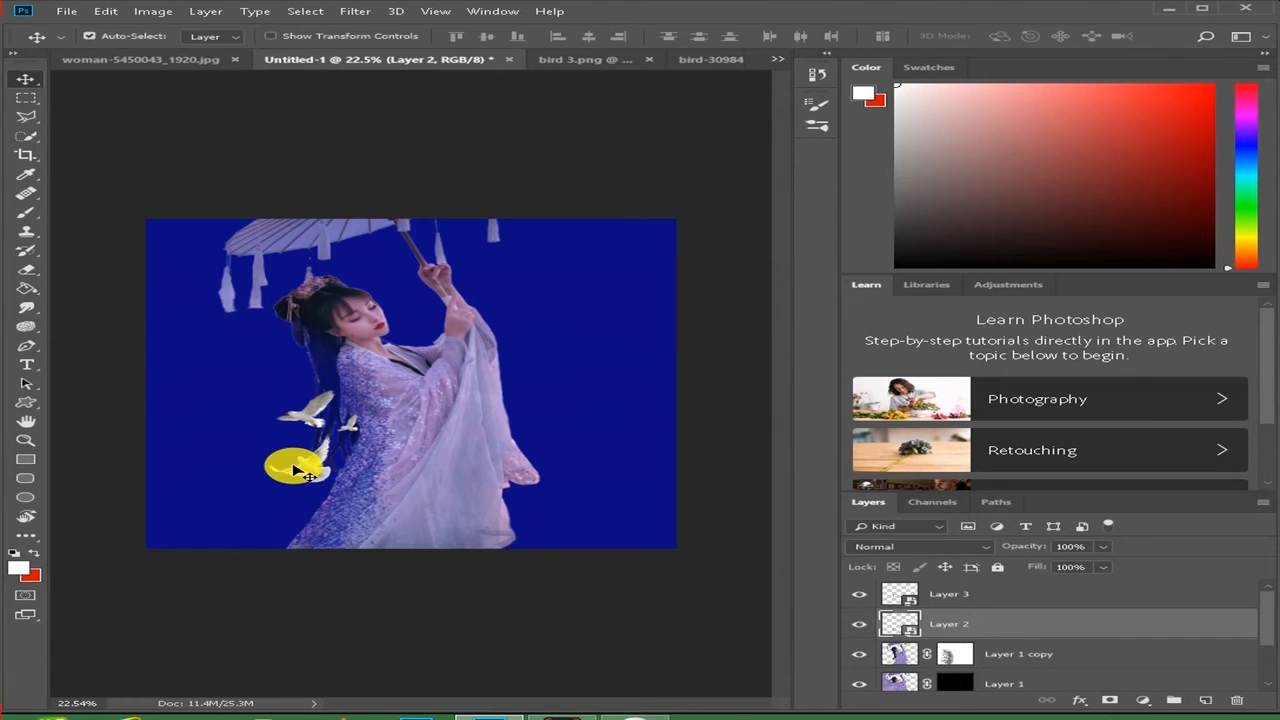
- Duplicate the Layer 2 dove, move the copy ahead of and slightly above the original, and rotate it about -3.2 degrees
key(ctrl+j)
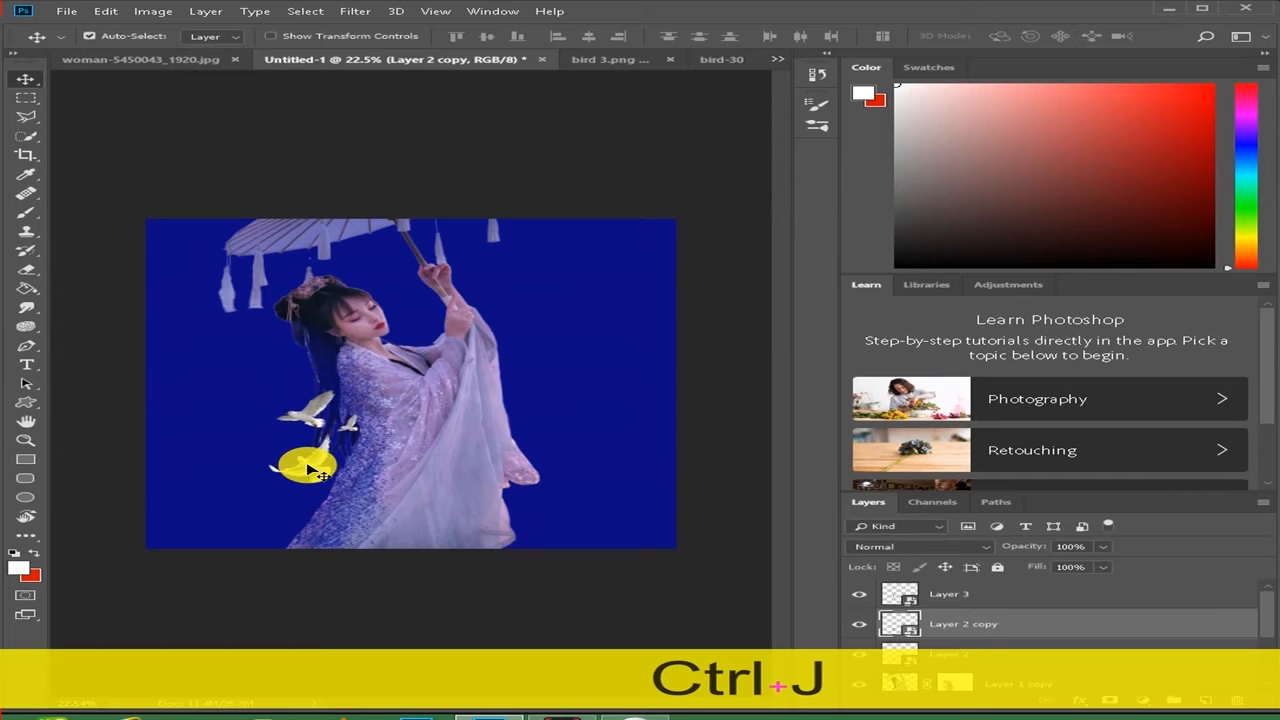
drag(310, 467, 278, 432)
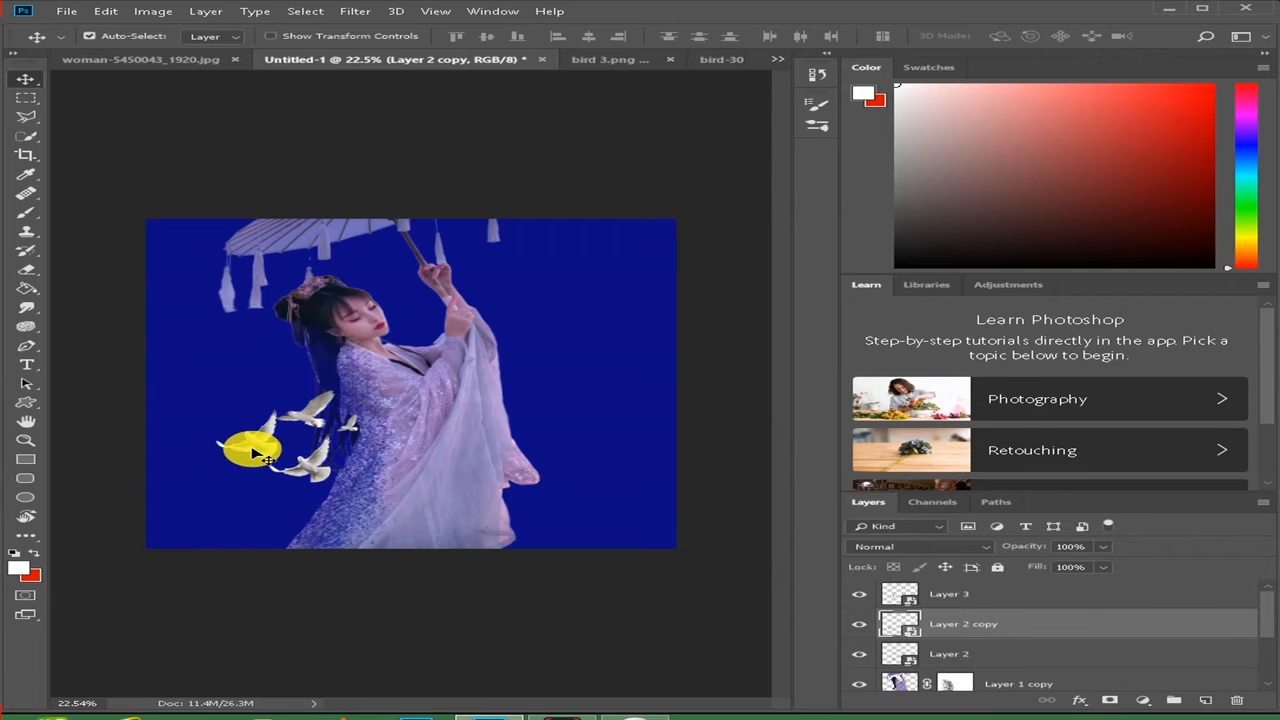
key(ctrl+t)
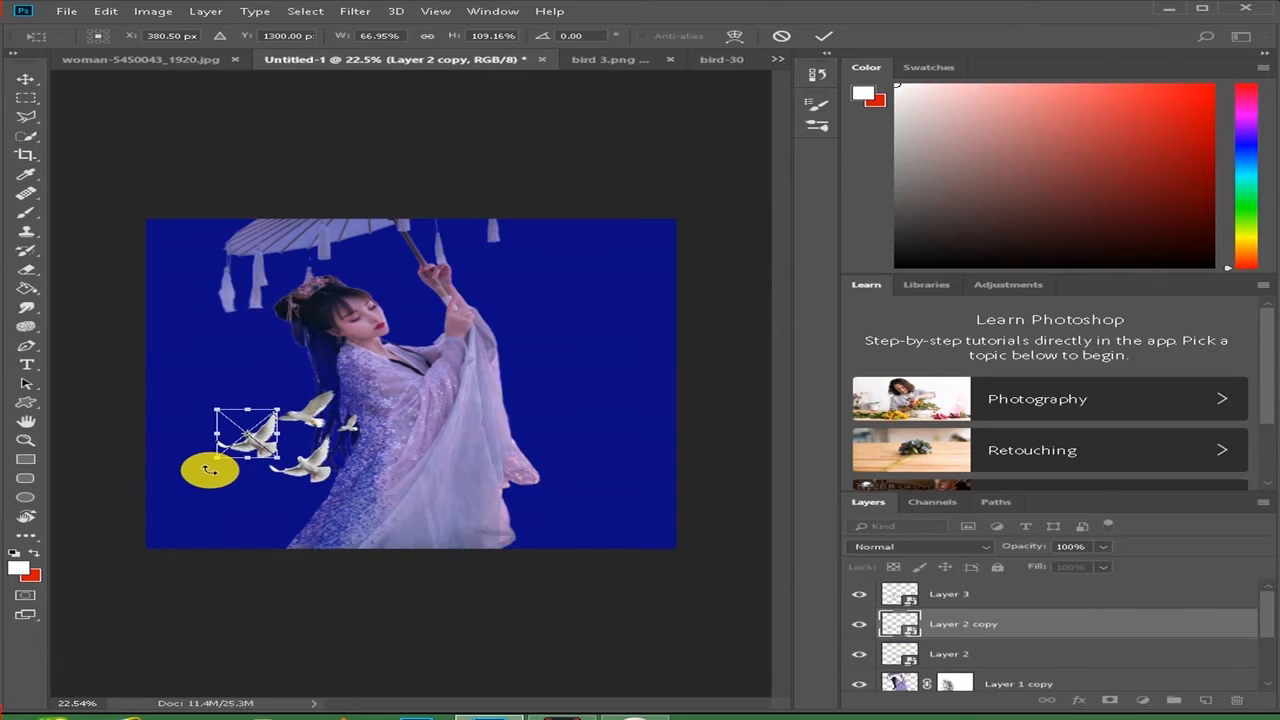
drag(208, 470, 214, 472)
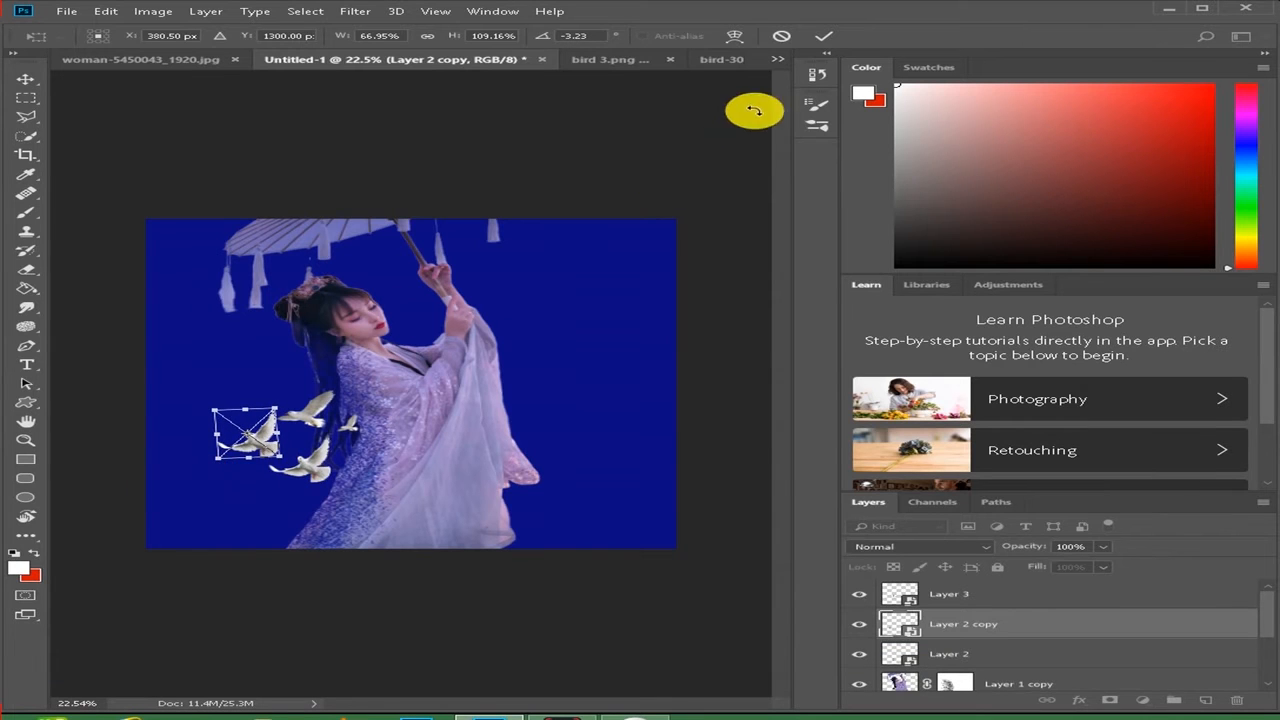
click(821, 42)
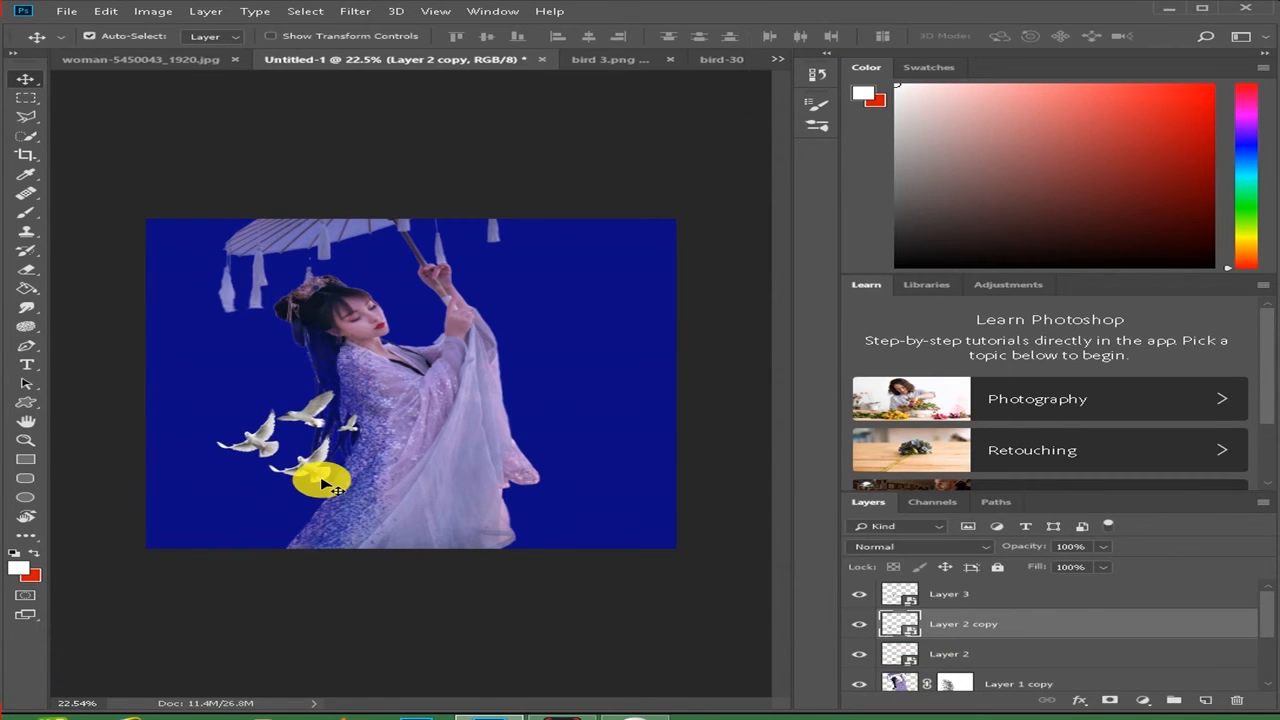
- Duplicate the lowest dove again, place the copy at the front of the flock, and scale it to about 61% width and 101% height
click(320, 479)
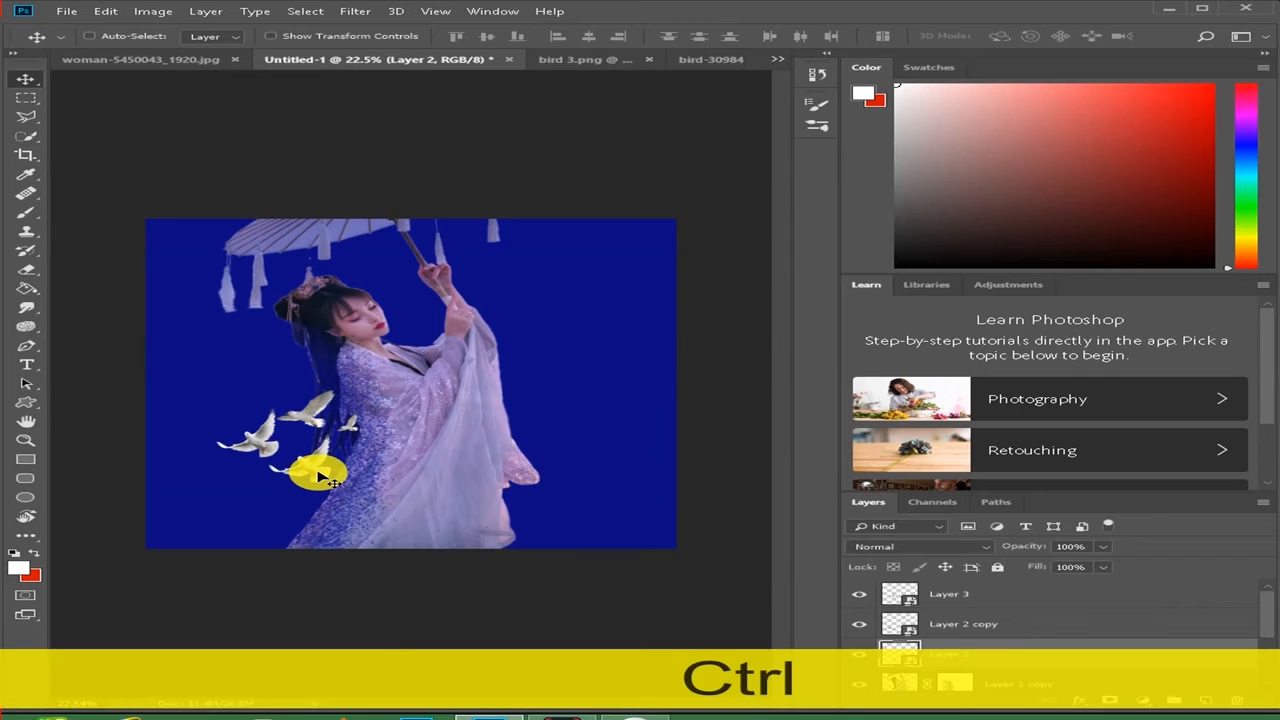
key(ctrl+j)
drag(312, 468, 229, 421)
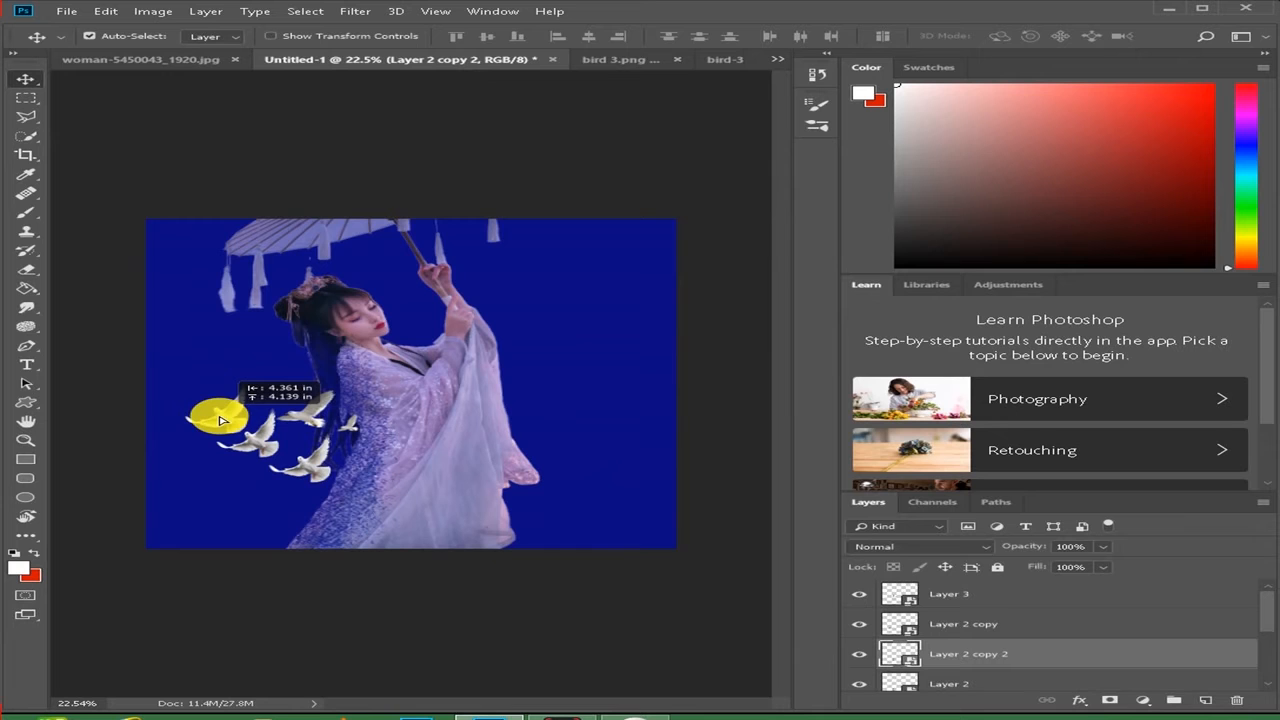
drag(222, 420, 222, 421)
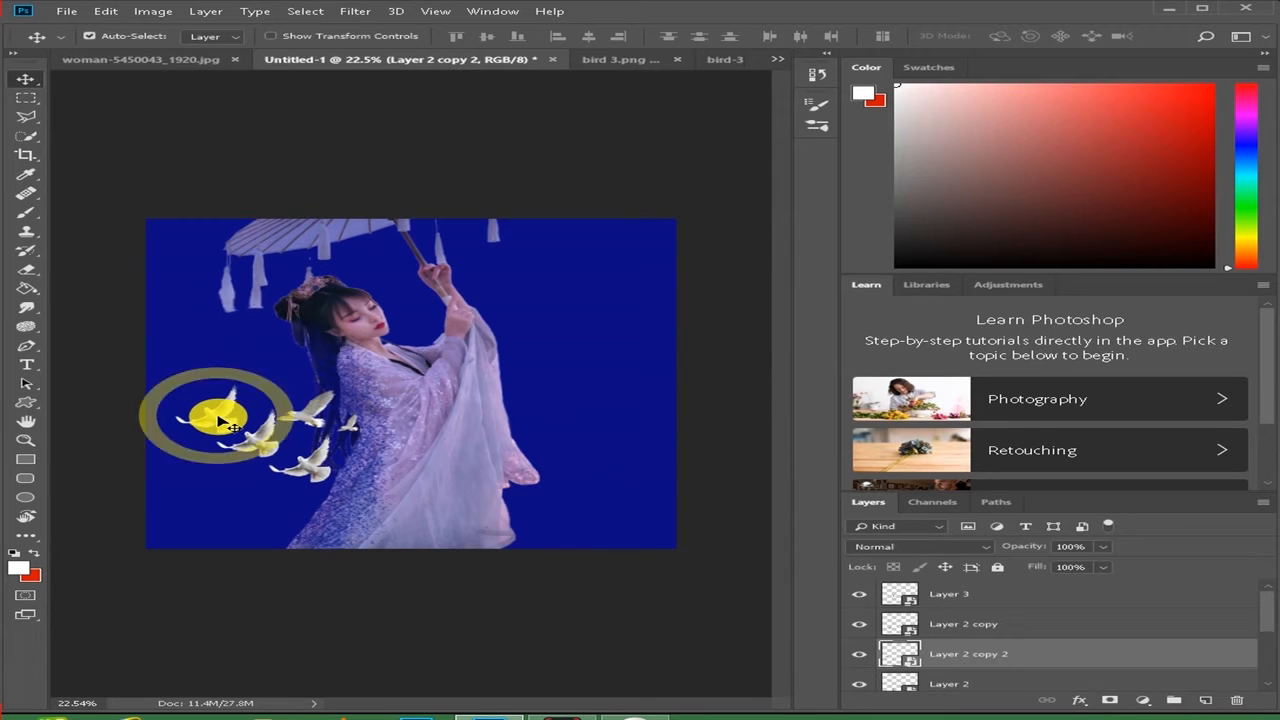
key(ctrl)
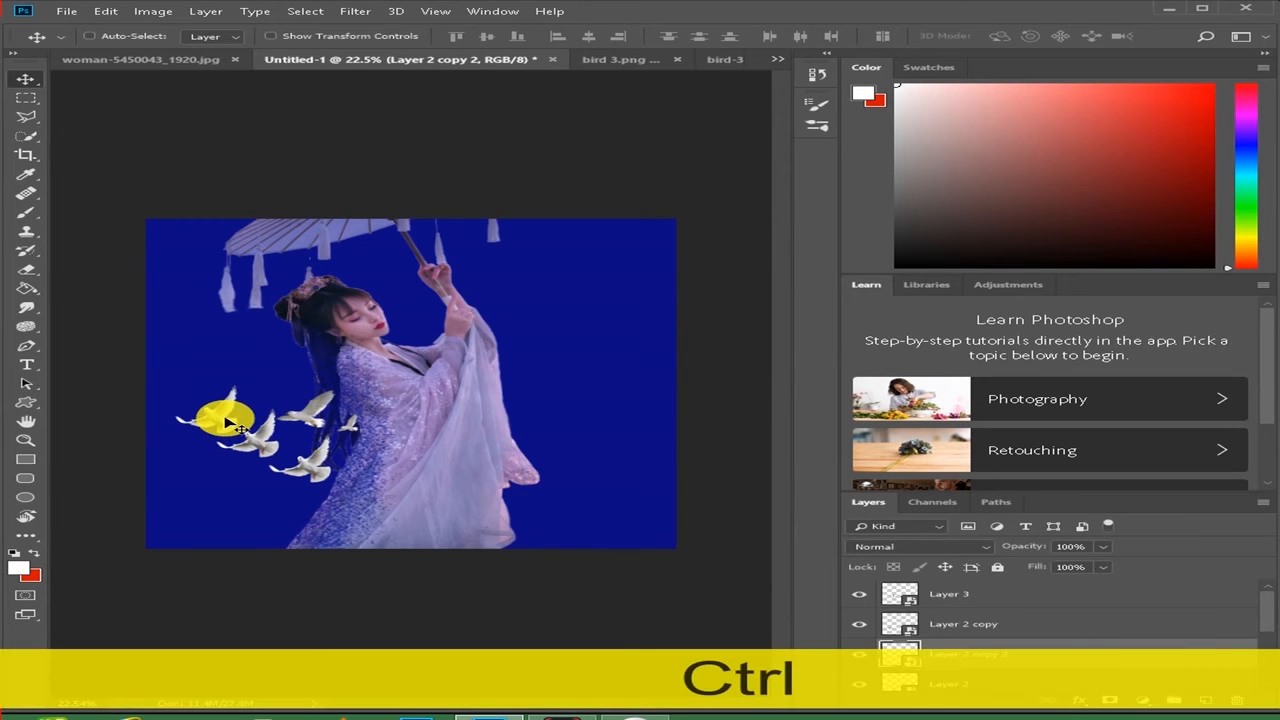
key(ctrl+t)
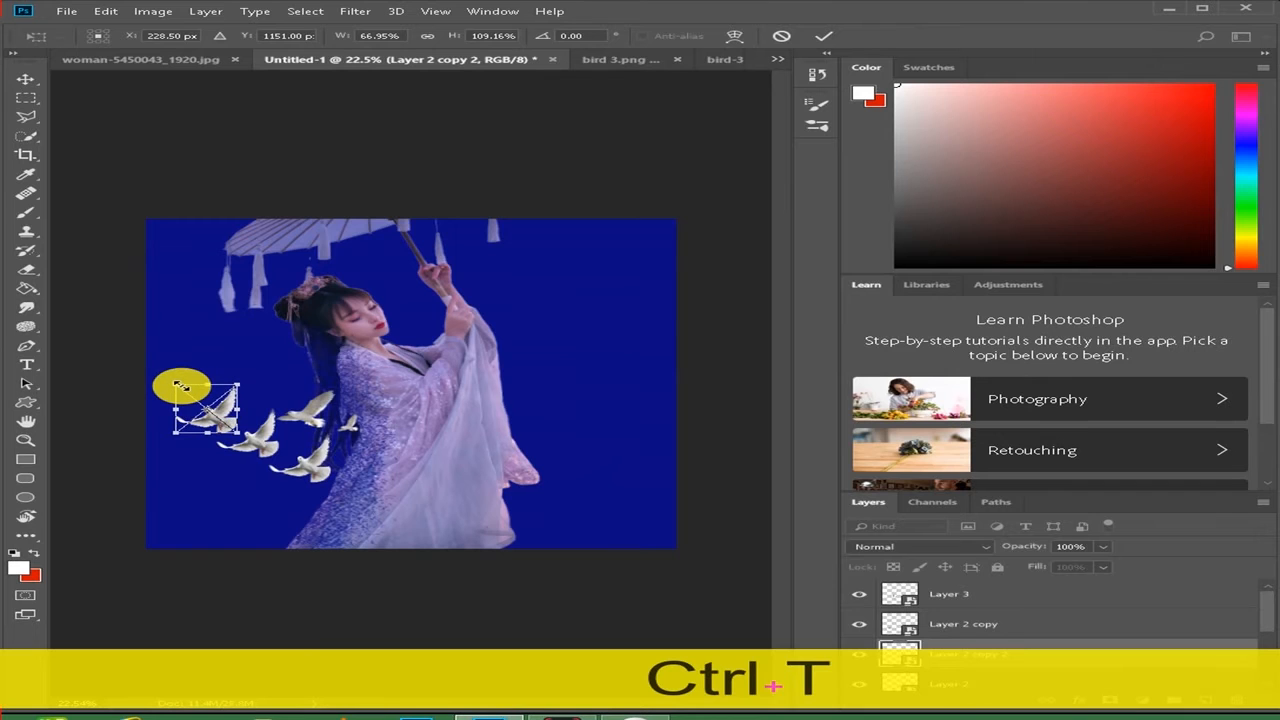
drag(181, 388, 186, 391)
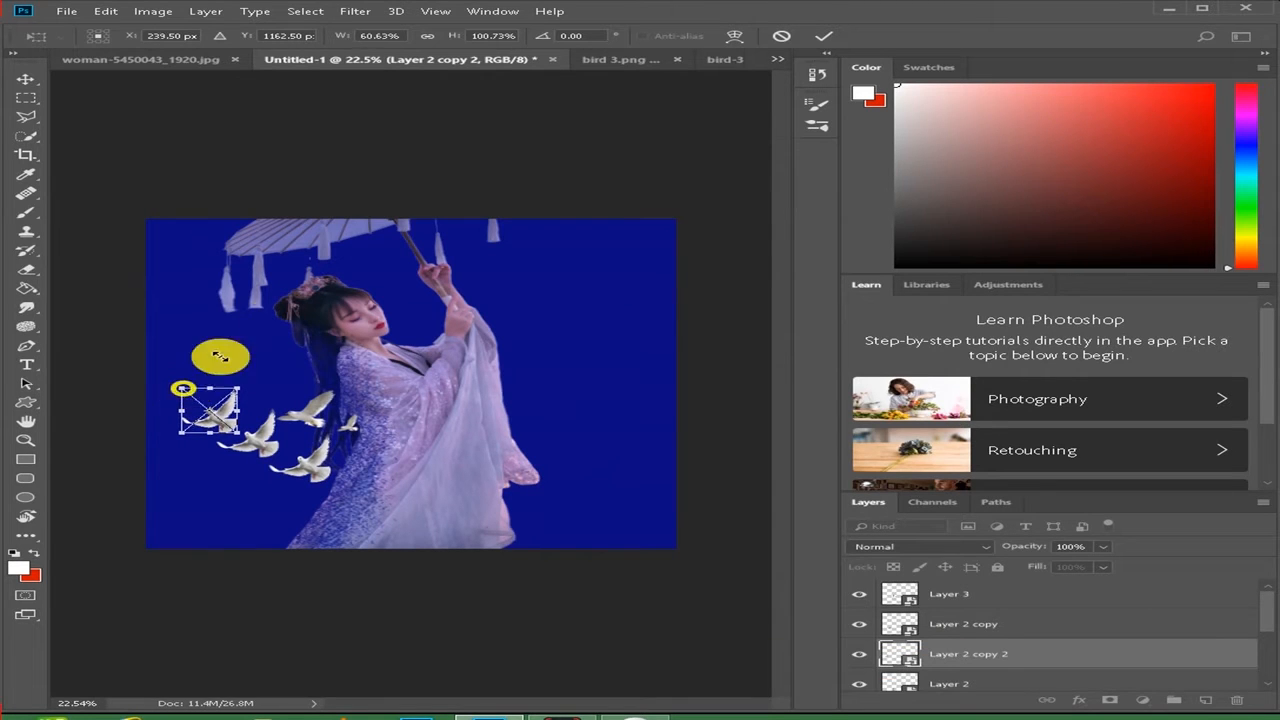
click(823, 36)
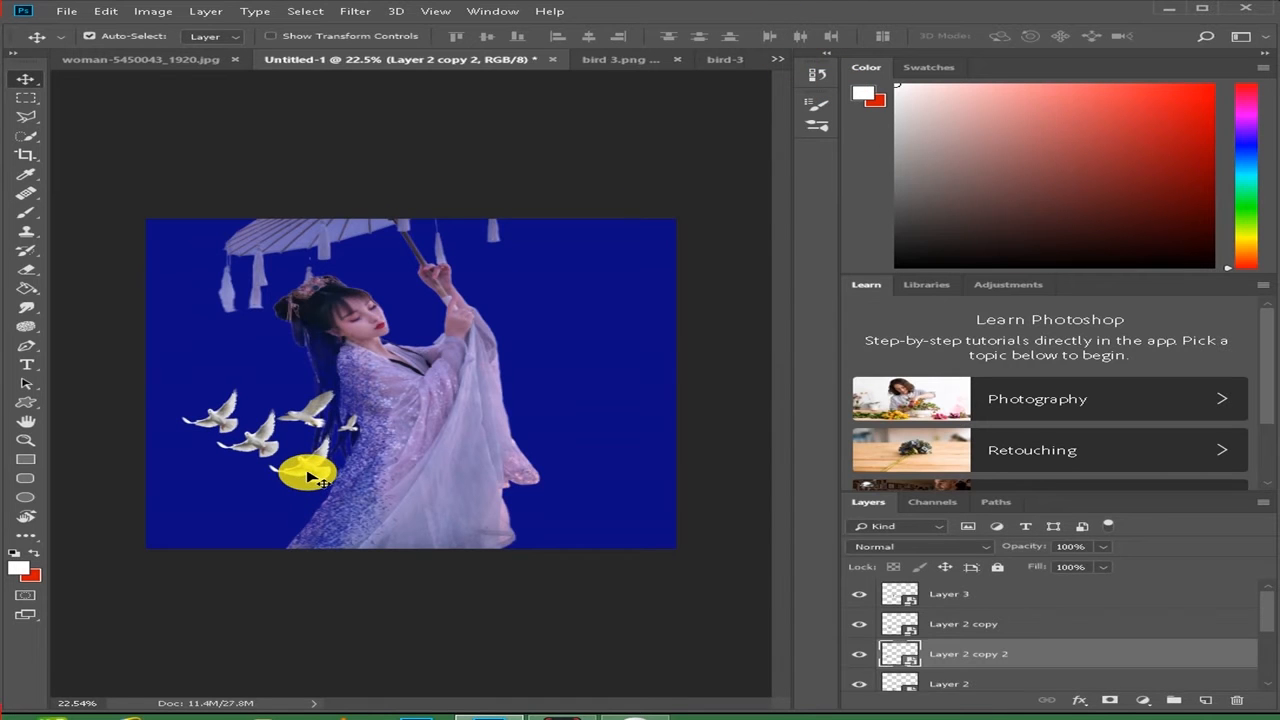
- Duplicate the selected Layer 2 copy 2 dove, place the copy at the front of the flock, and scale it to about 55% width and 88% height
key(ctrl+j)
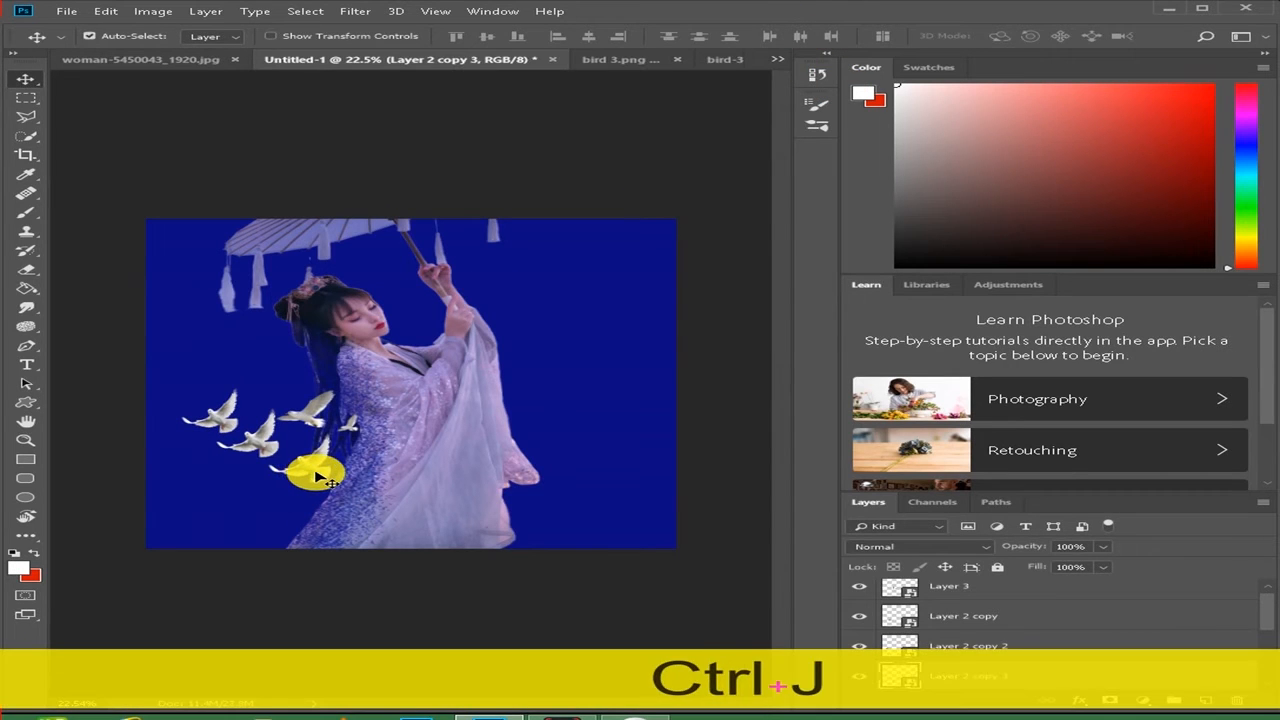
drag(318, 478, 180, 391)
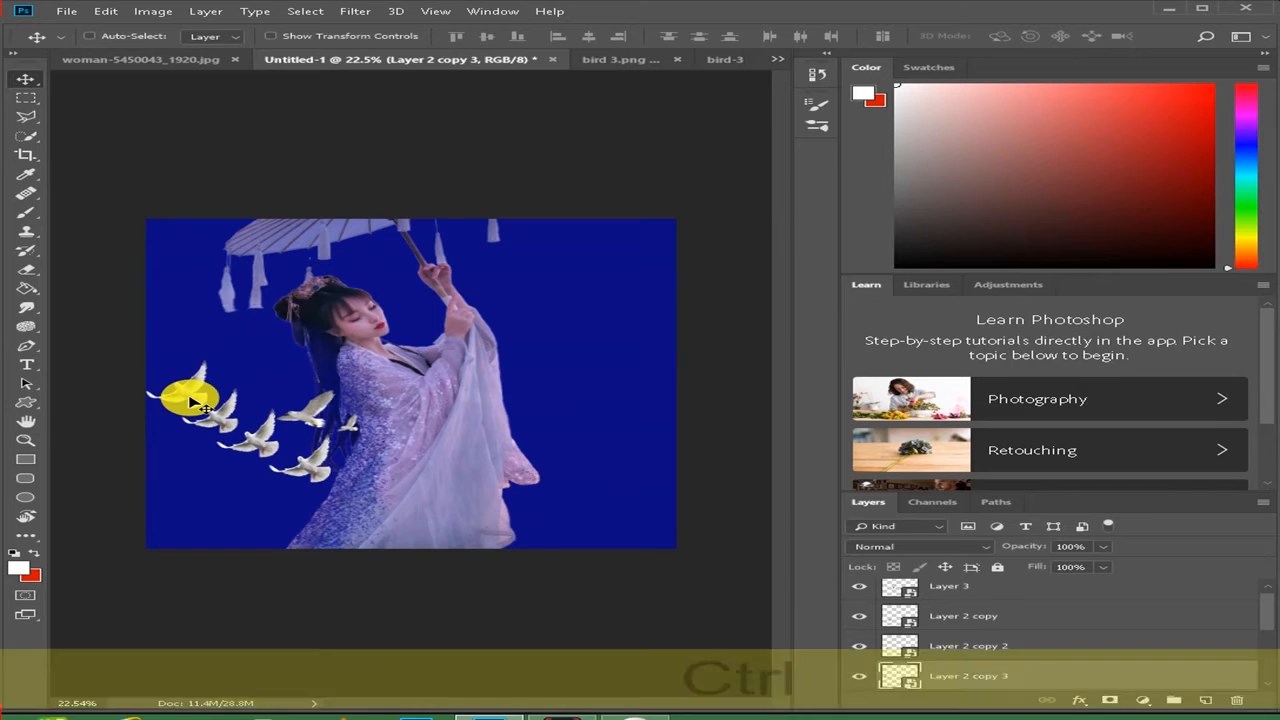
key(ctrl+t)
drag(143, 362, 155, 368)
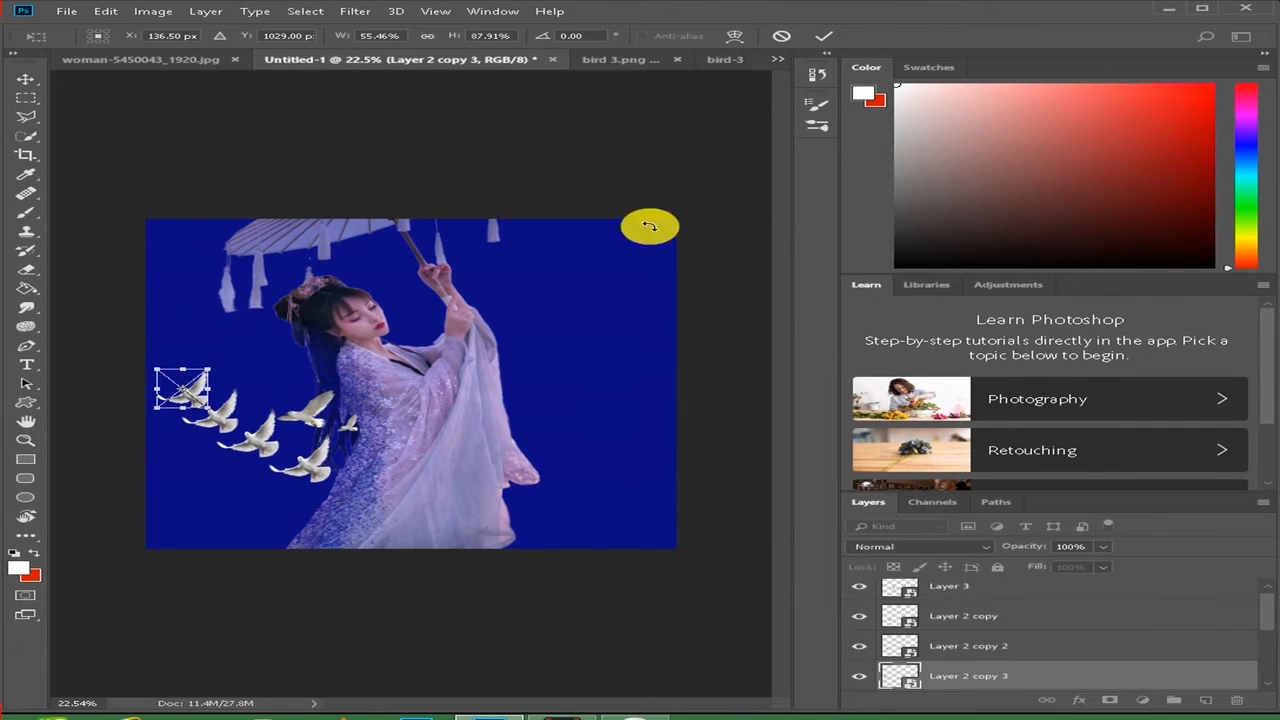
click(830, 35)
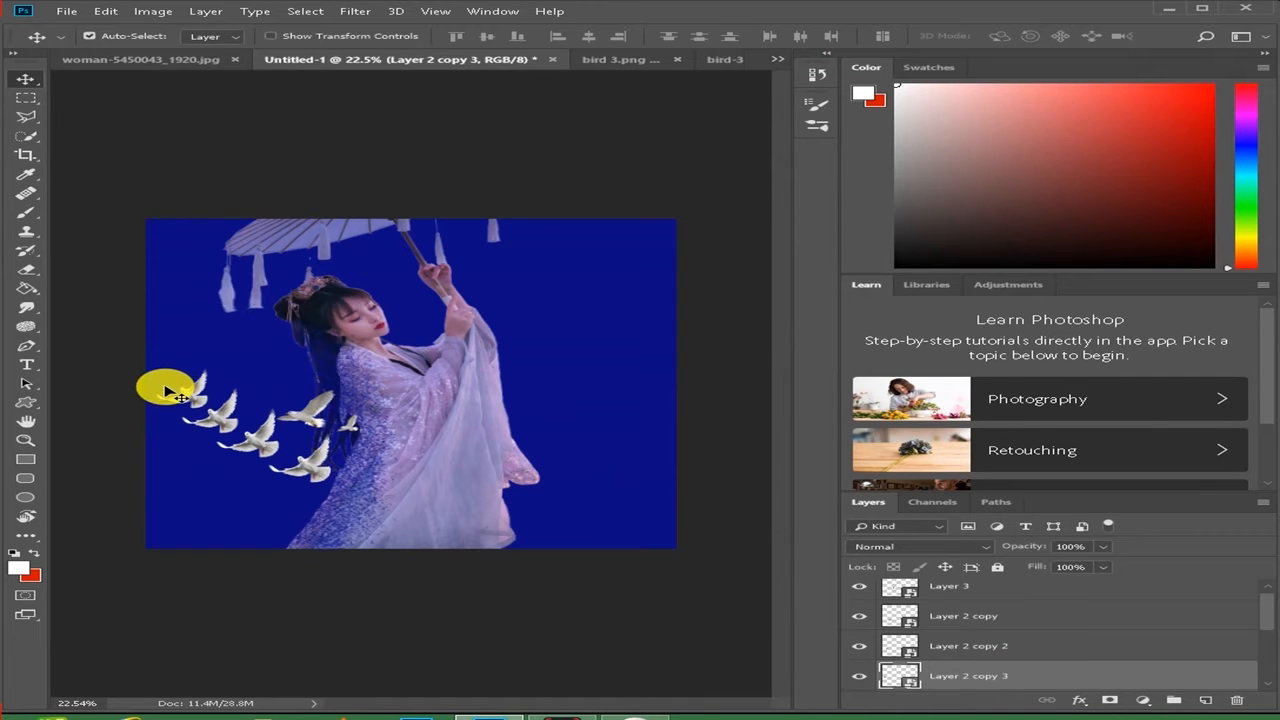
- Duplicate the Layer 2 dove, place the copy just above the Layer 3 birds, and scale it to about 56% width and 106% height
click(309, 467)
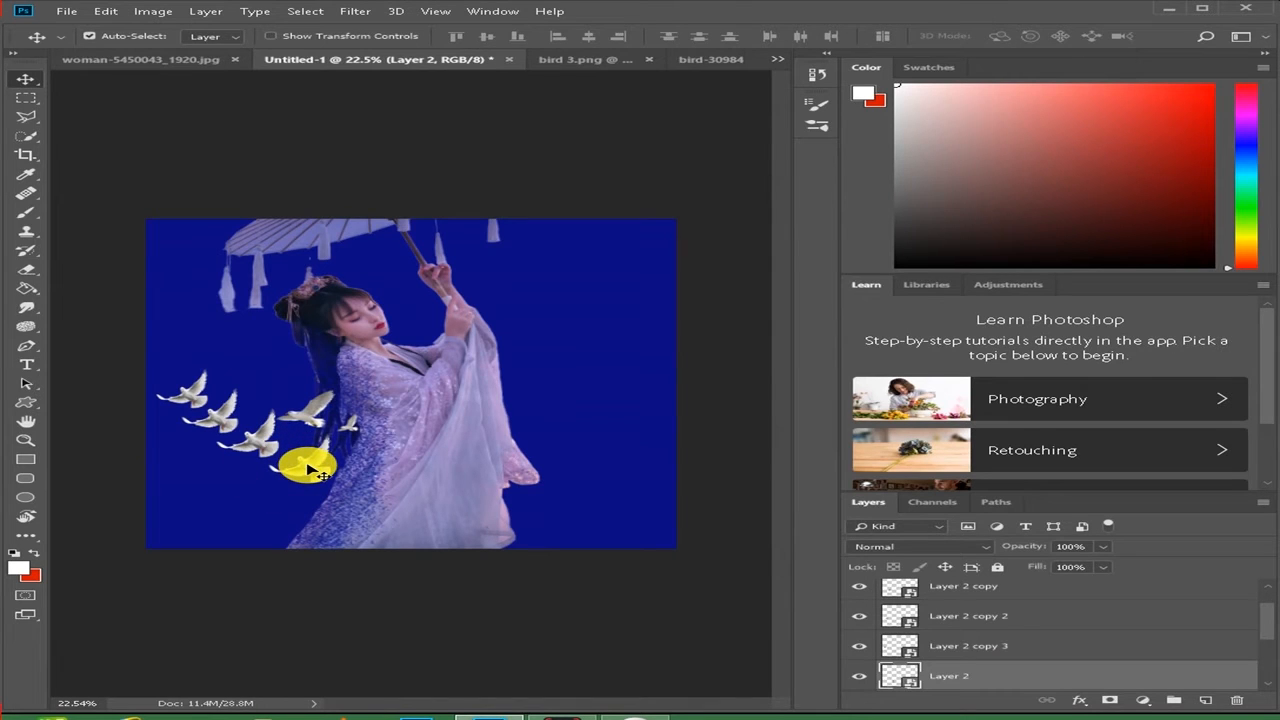
key(ctrl+j)
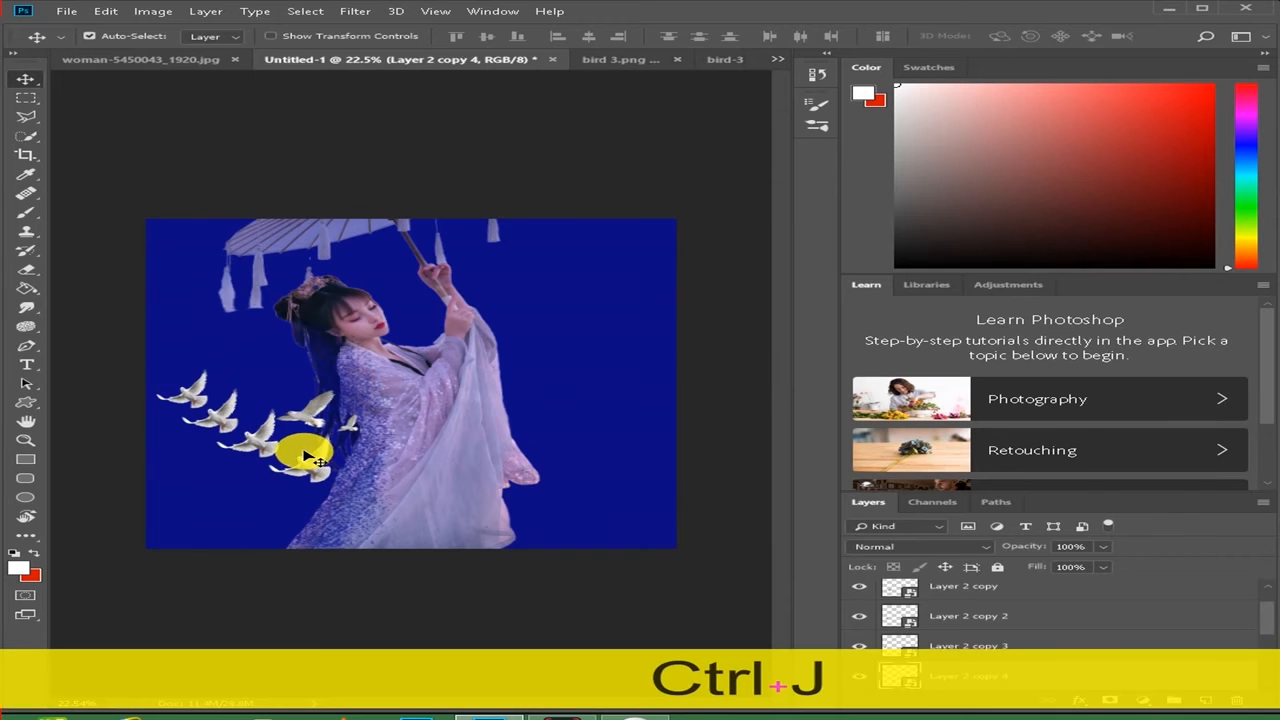
drag(309, 467, 272, 392)
key(ctrl)
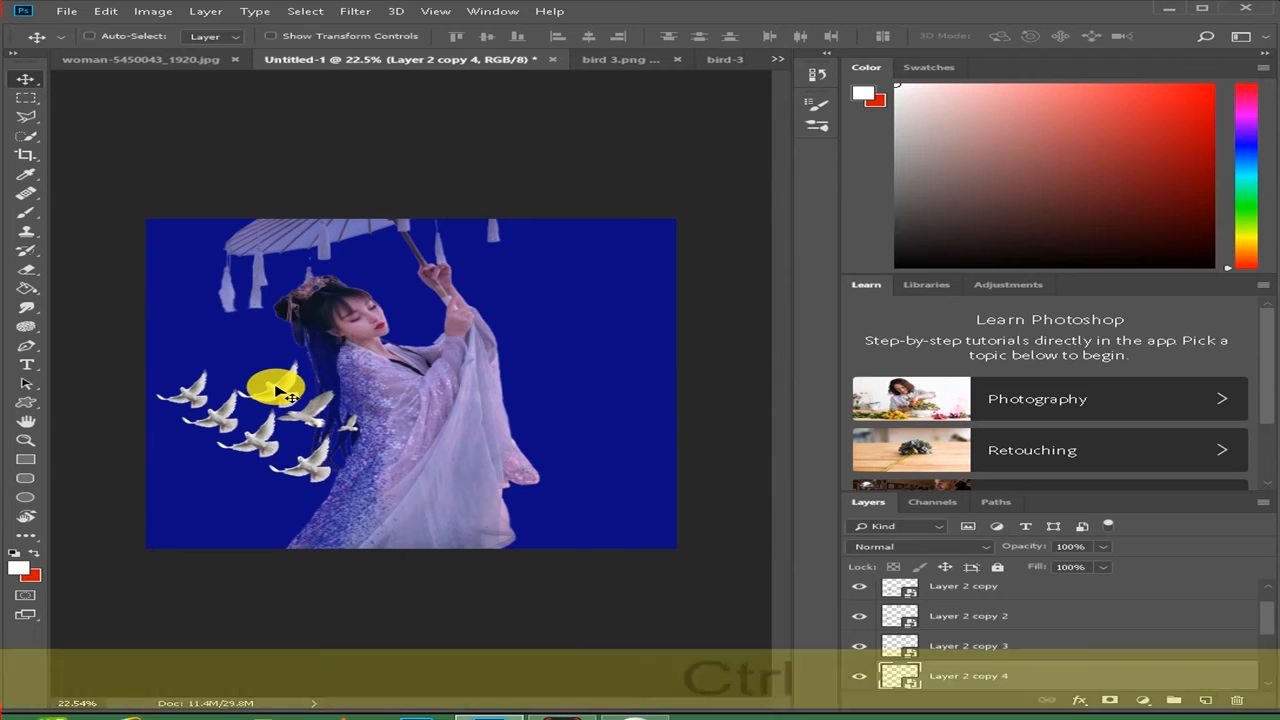
key(ctrl+t)
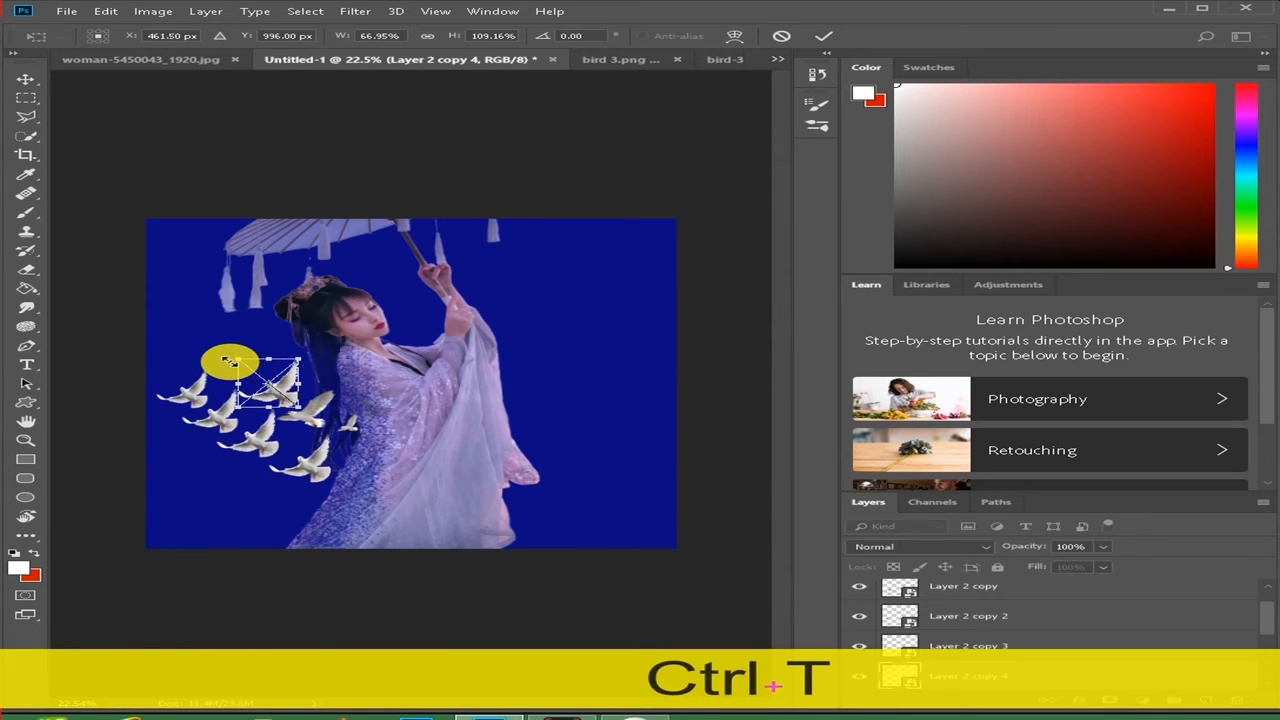
drag(238, 358, 246, 360)
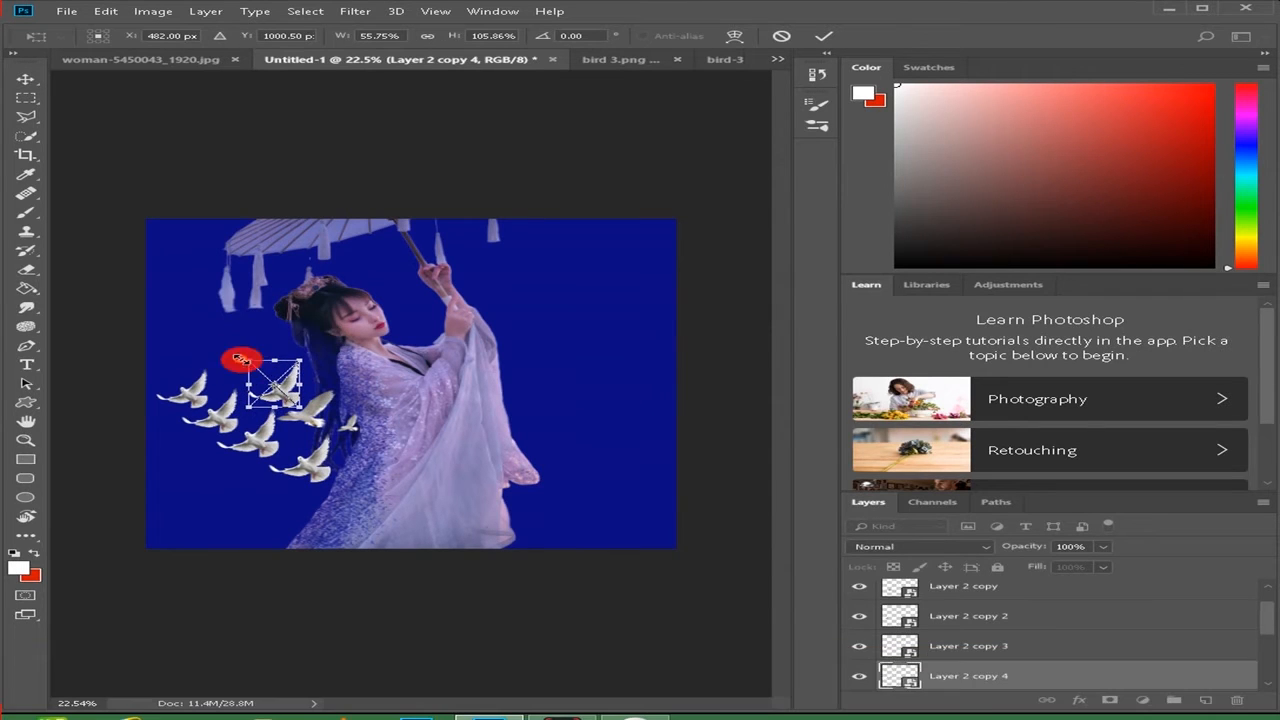
click(815, 37)
- Duplicate the Layer 2 dove above the upper row, scale the copy to about 59% width and 96% height, and rotate it about -3.8 degrees
click(310, 473)
key(ctrl+j)
drag(310, 473, 250, 370)
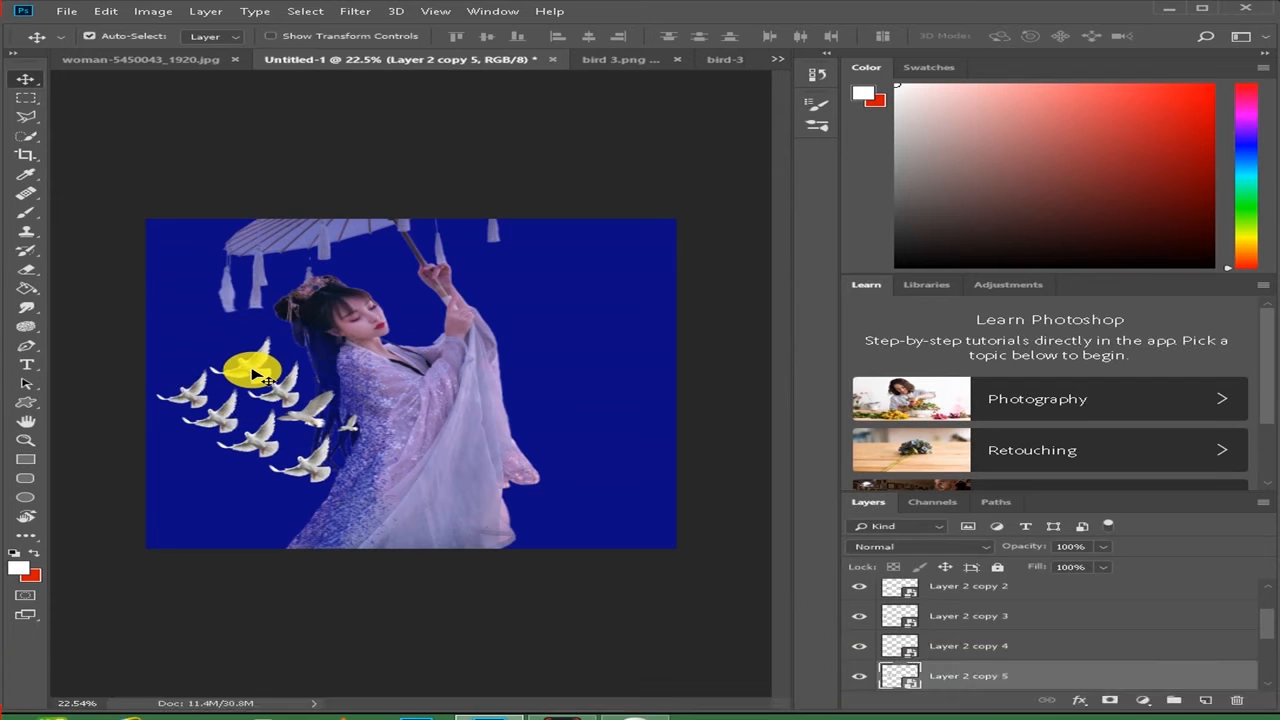
key(ctrl+t)
drag(205, 337, 216, 342)
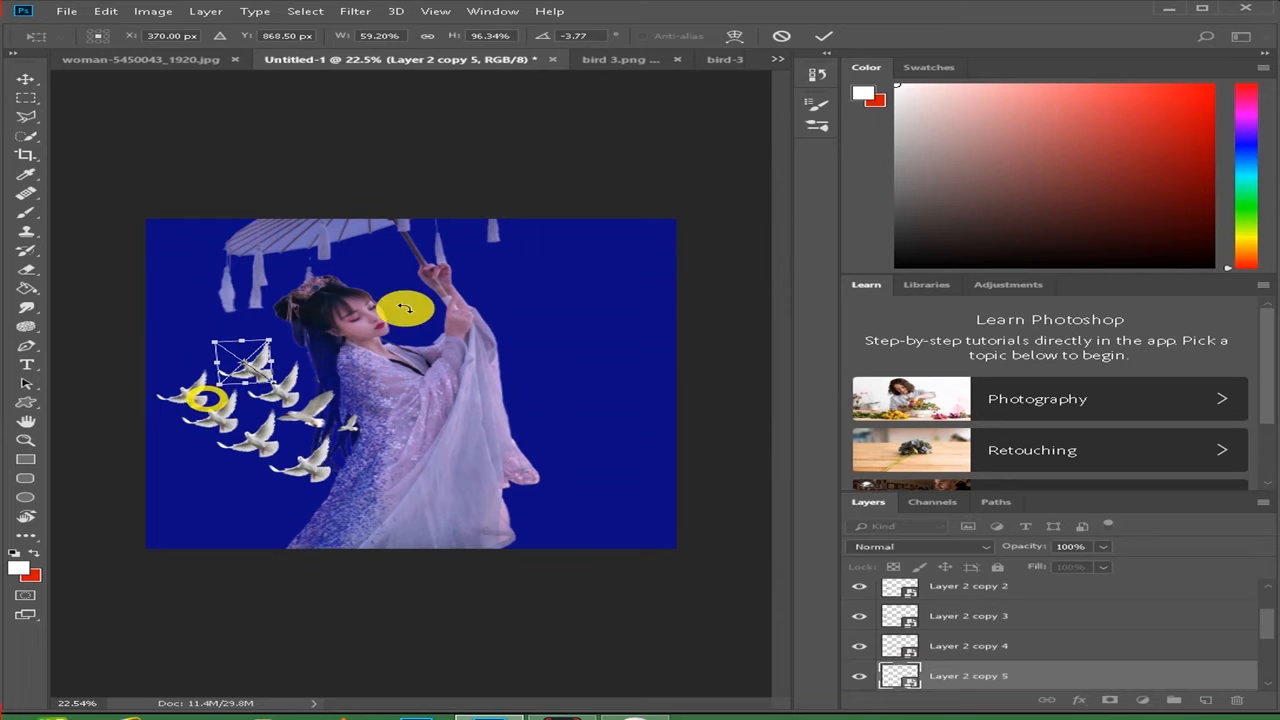
click(823, 36)
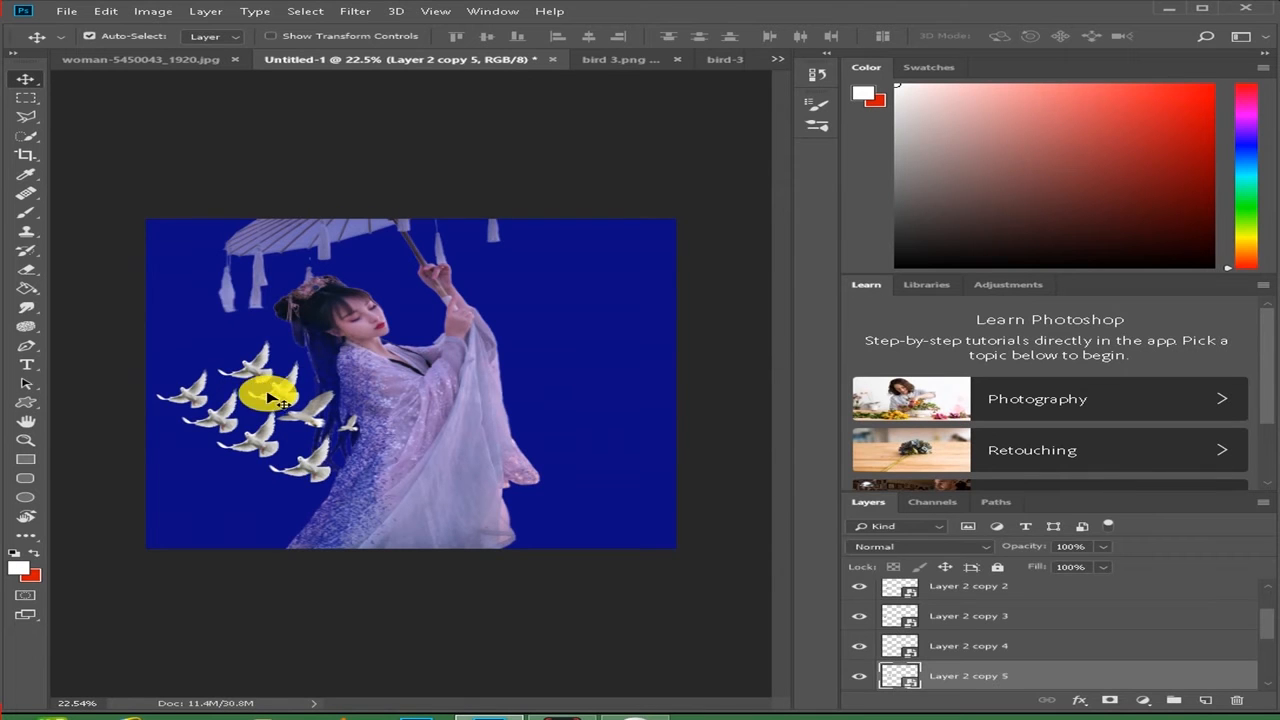
- Duplicate the uppermost dove twice and arrange the copies diagonally up toward the canvas's left edge
key(ctrl+j)
drag(268, 381, 210, 344)
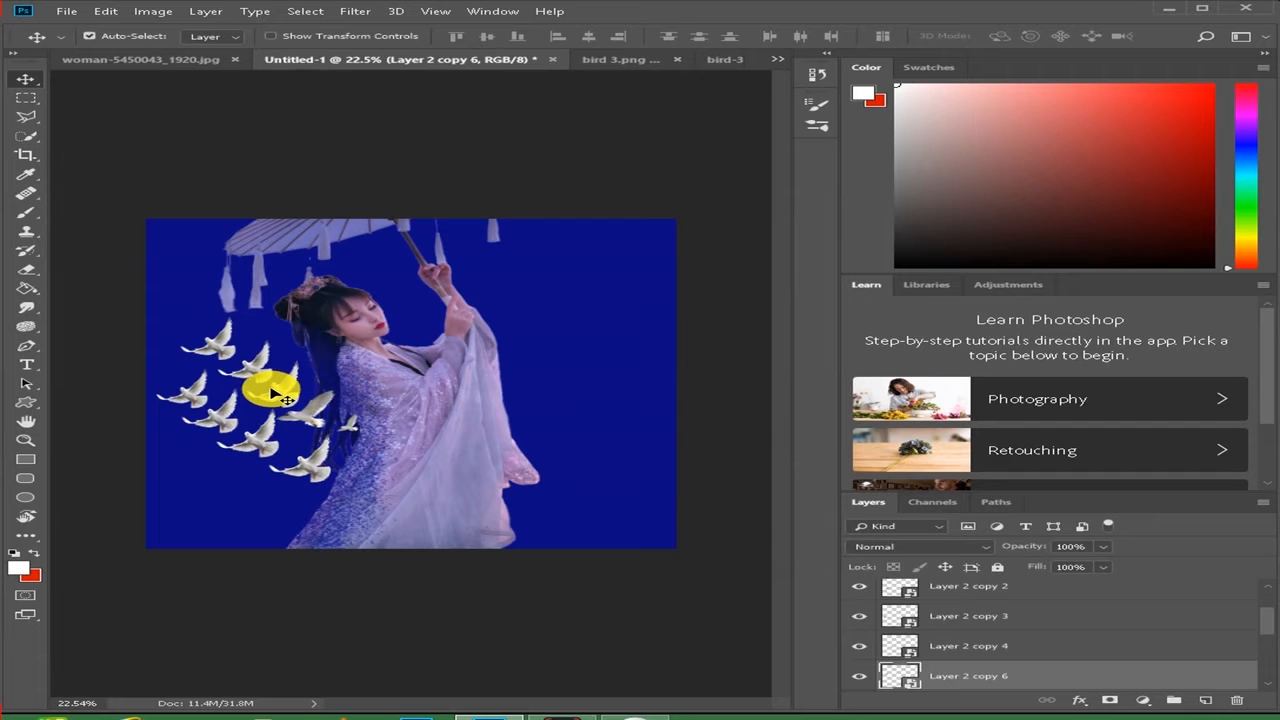
key(ctrl+j)
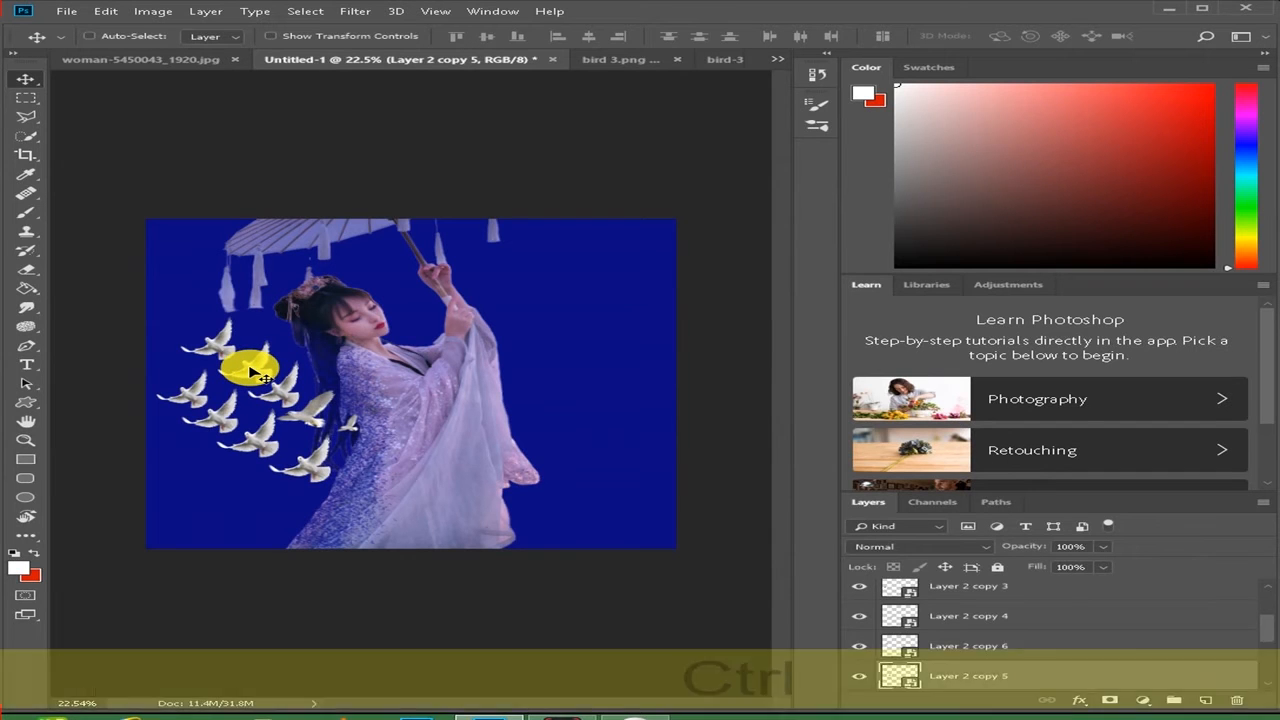
click(195, 329)
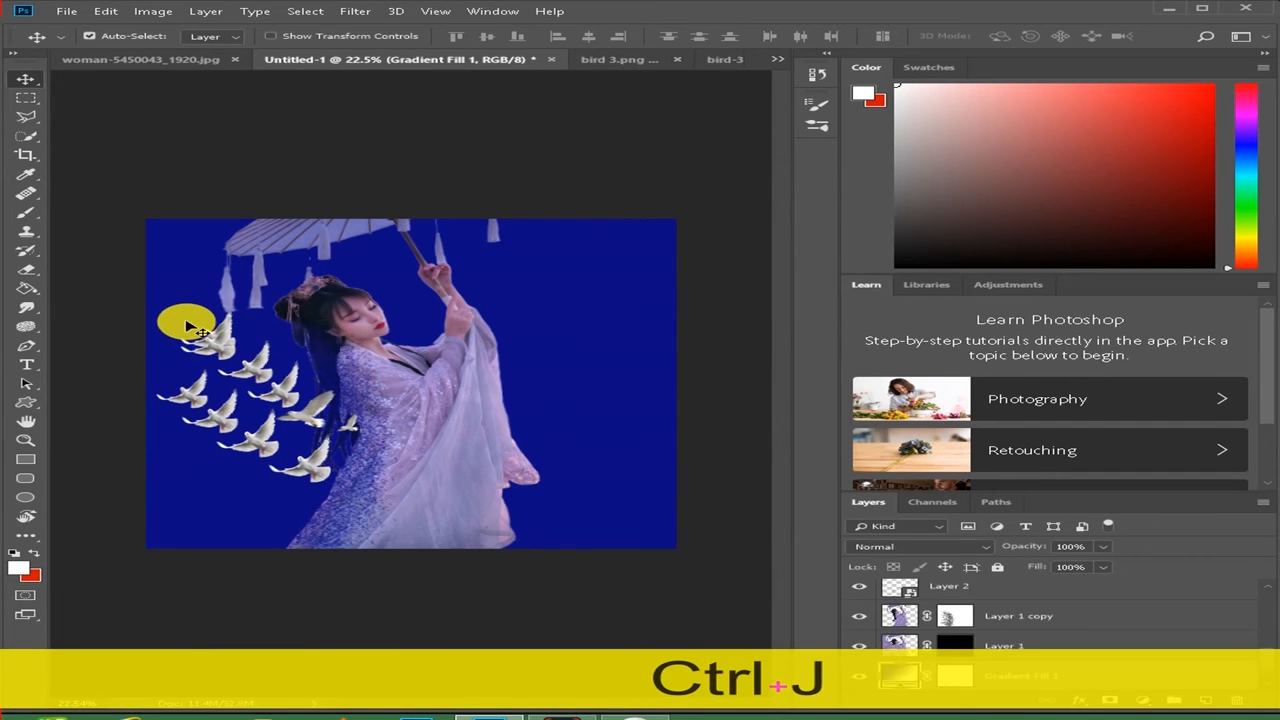
ctrl+click(195, 335)
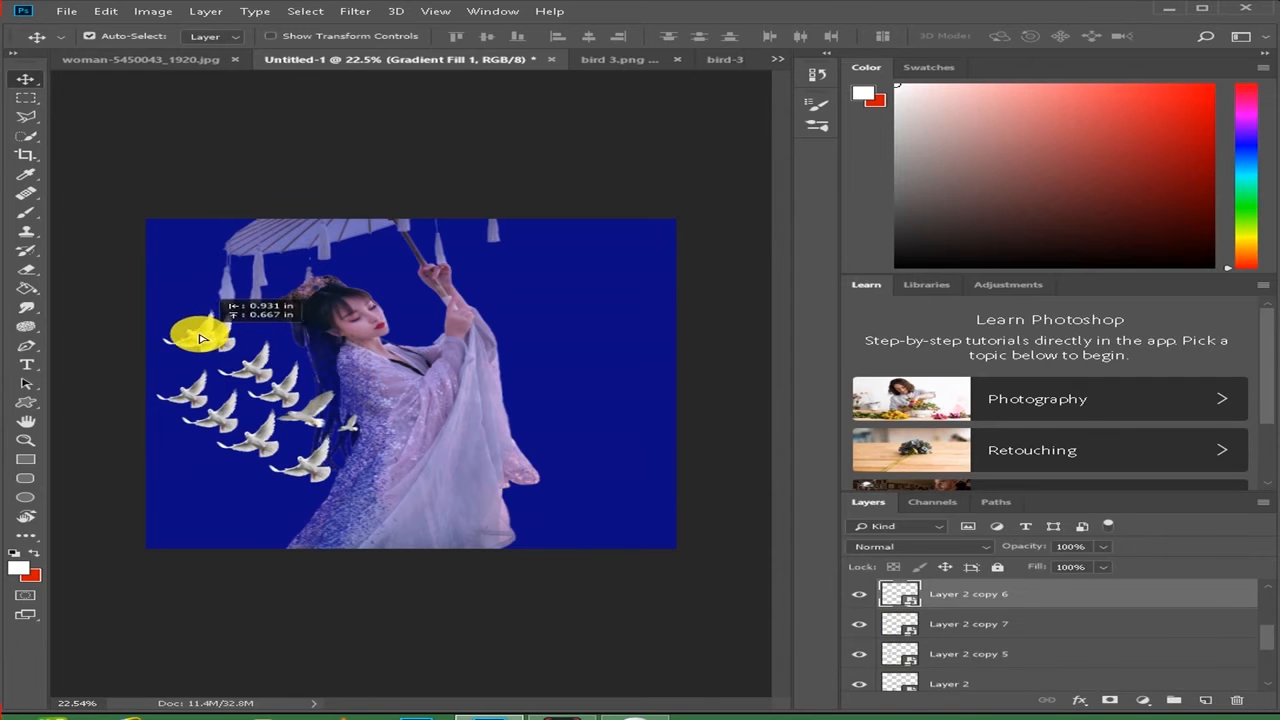
drag(185, 328, 182, 317)
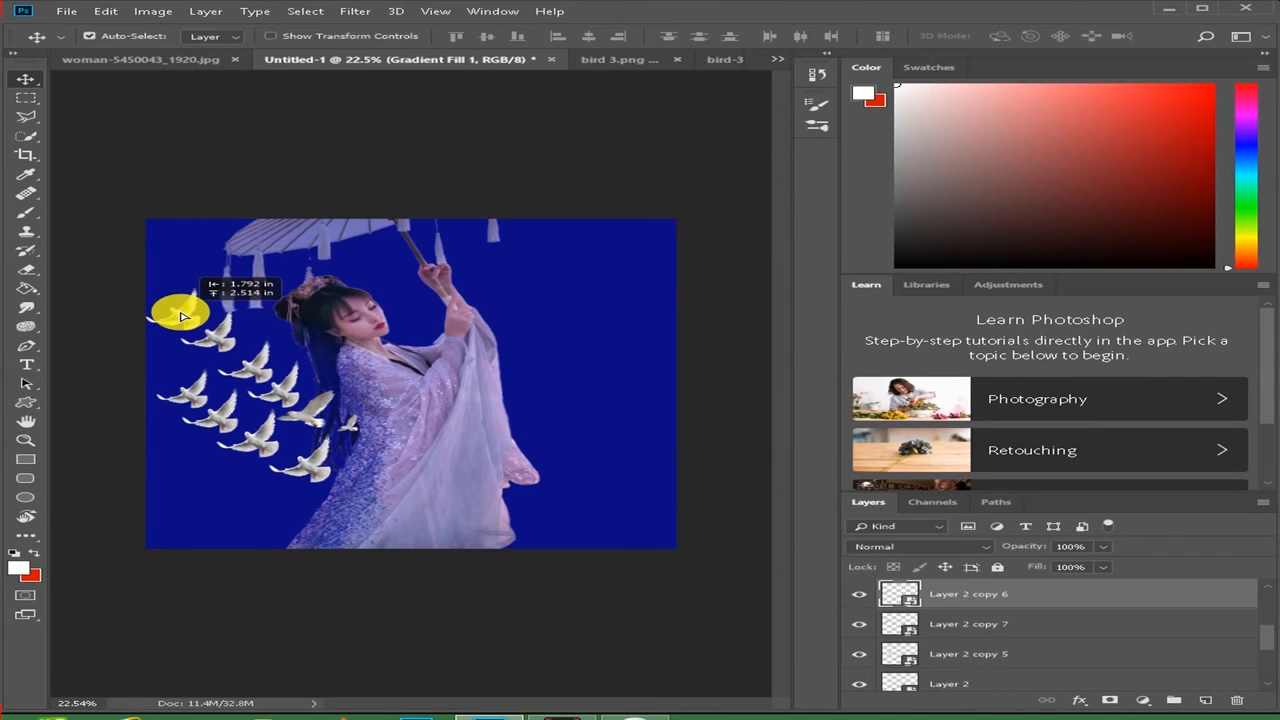
mouse_move(183, 316)
mouse_down()
mouse_move(194, 366)
mouse_move(180, 320)
mouse_up()
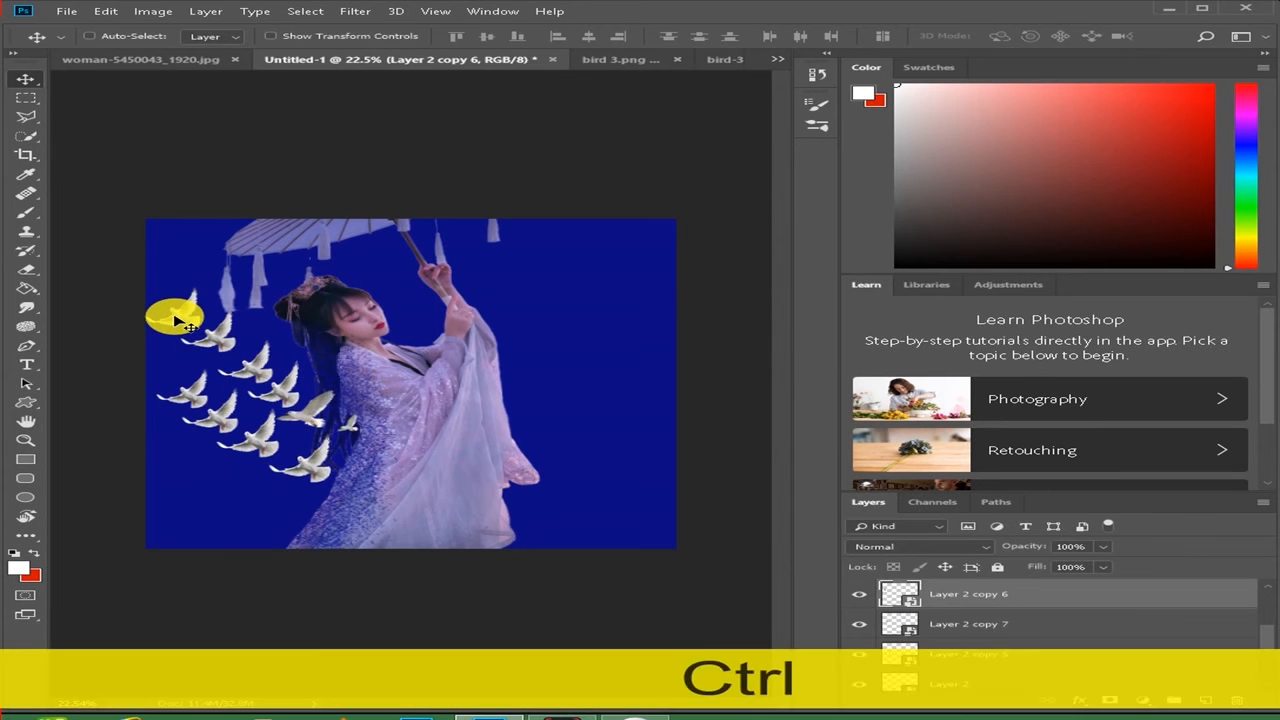
- Scale the leading Layer 2 copy 6 dove to about 45% width and 90% height
key(ctrl+t)
drag(138, 291, 152, 293)
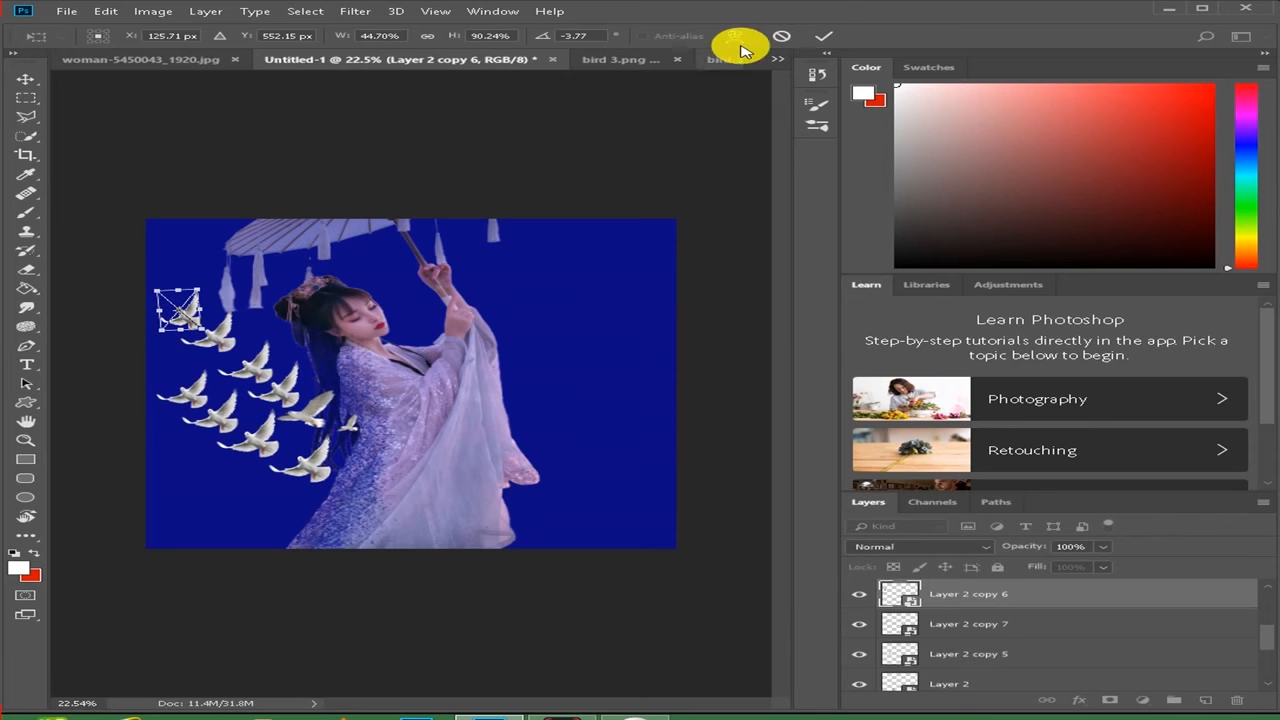
click(823, 36)
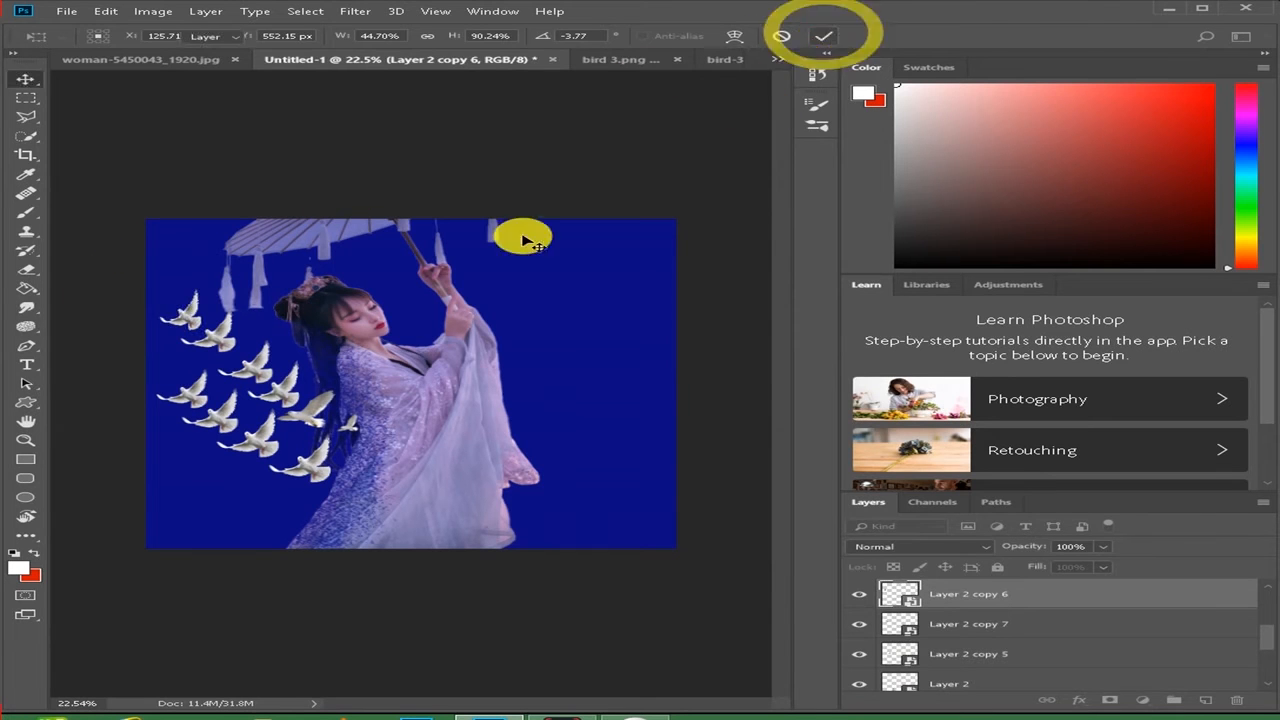
- Duplicate the Layer 2 copy 3 dove and place the copy slightly above and ahead of it at the canvas's left edge
click(193, 399)
key(ctrl+j)
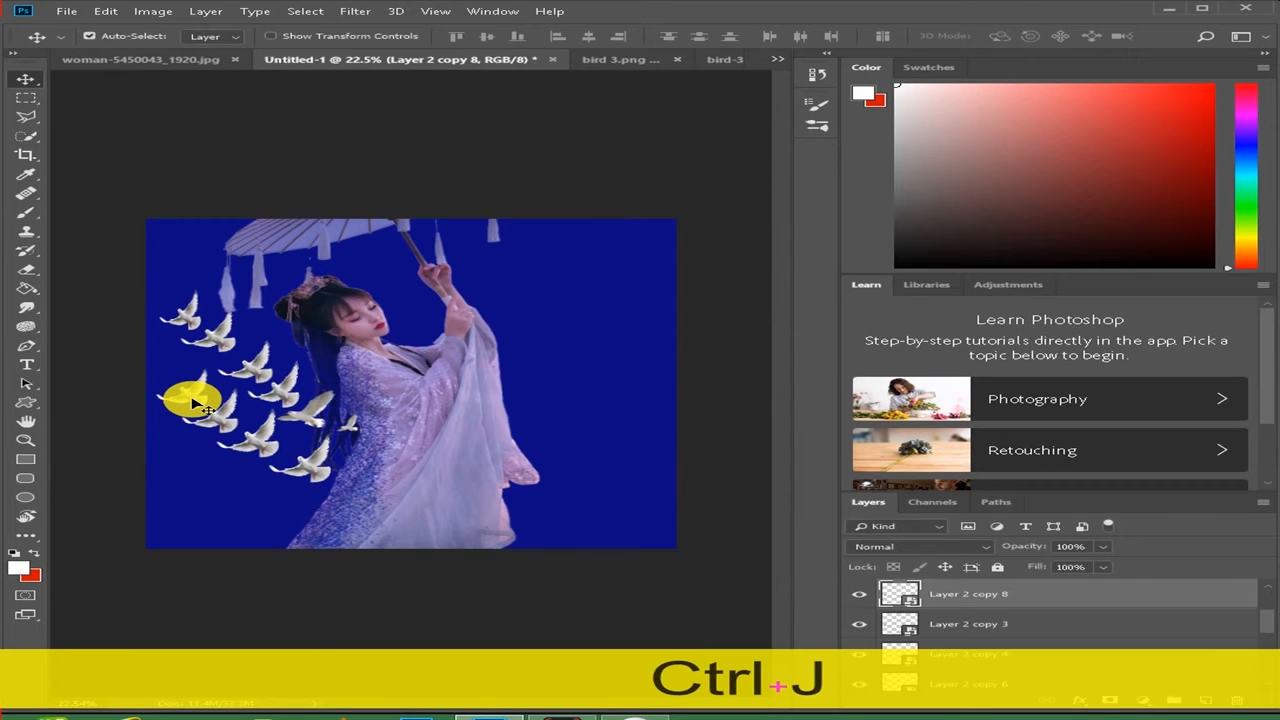
drag(196, 405, 177, 372)
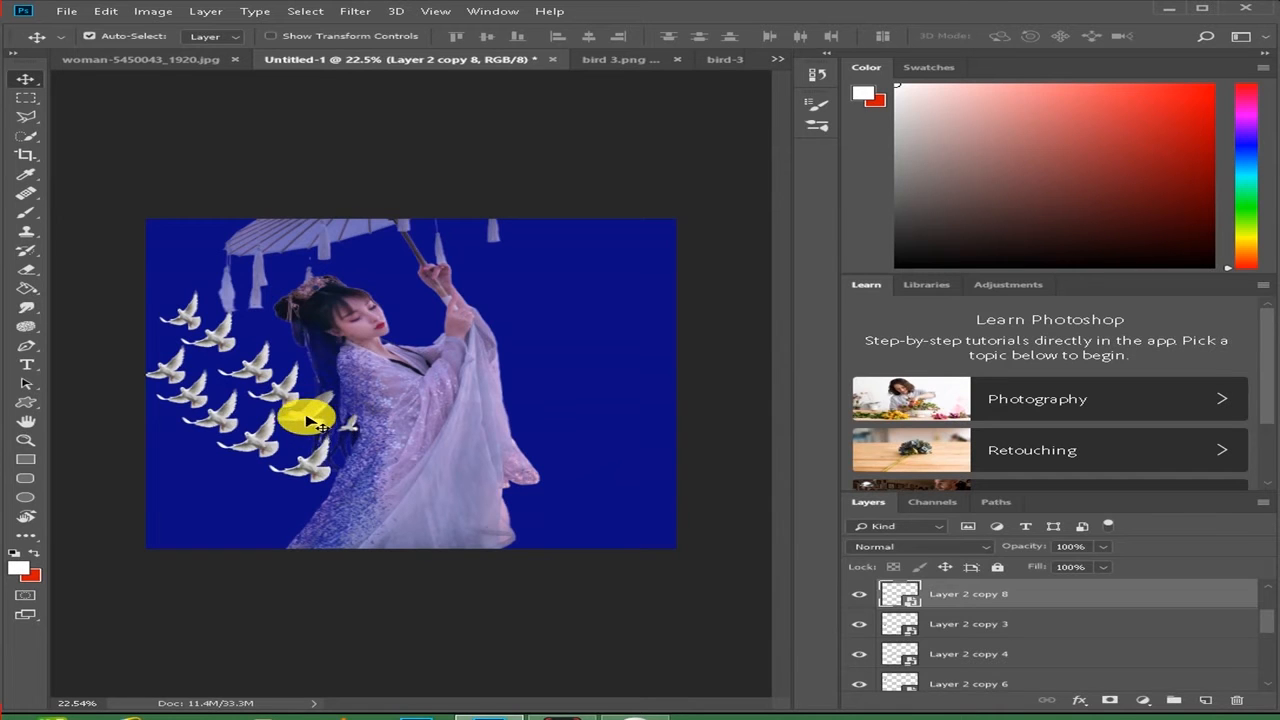
- Duplicate the Layer 3 birds beside the woman's hair, scale the copy to about 71% width and 118% height, and rotate it about 17.8 degrees
key(ctrl+e)
key(ctrl+j)
drag(312, 417, 267, 340)
key(ctrl+t)
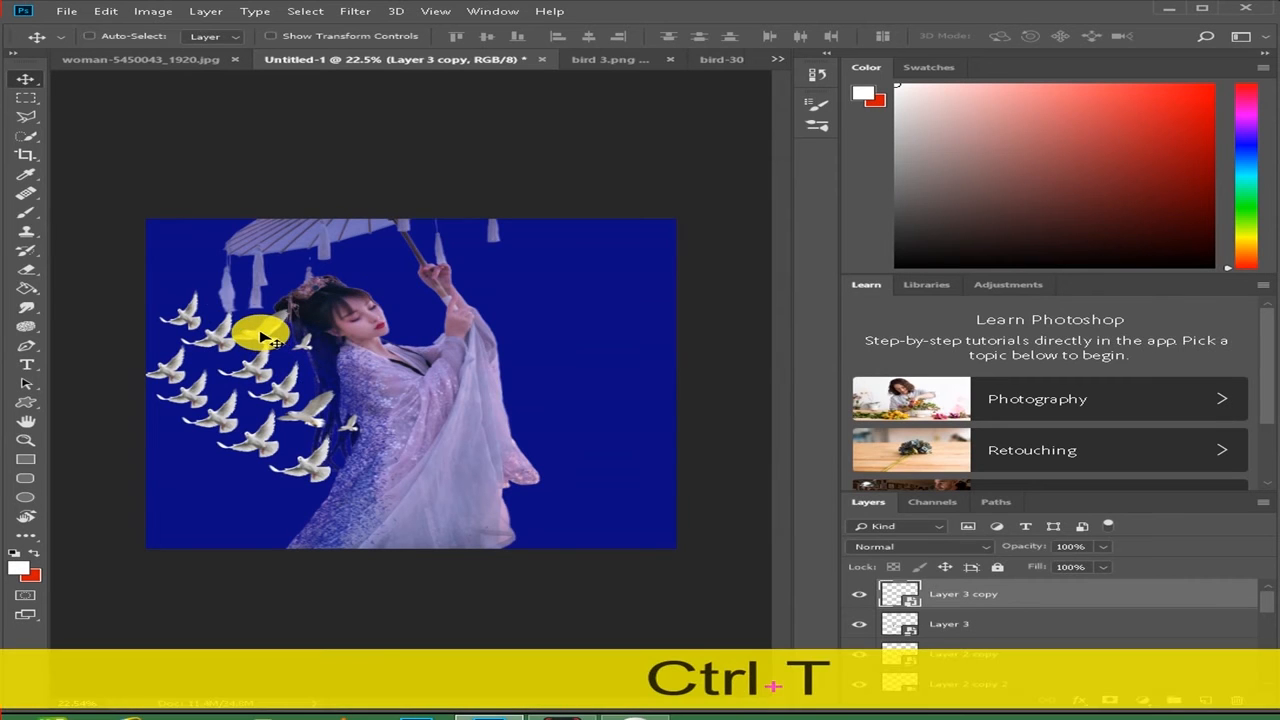
drag(320, 365, 266, 330)
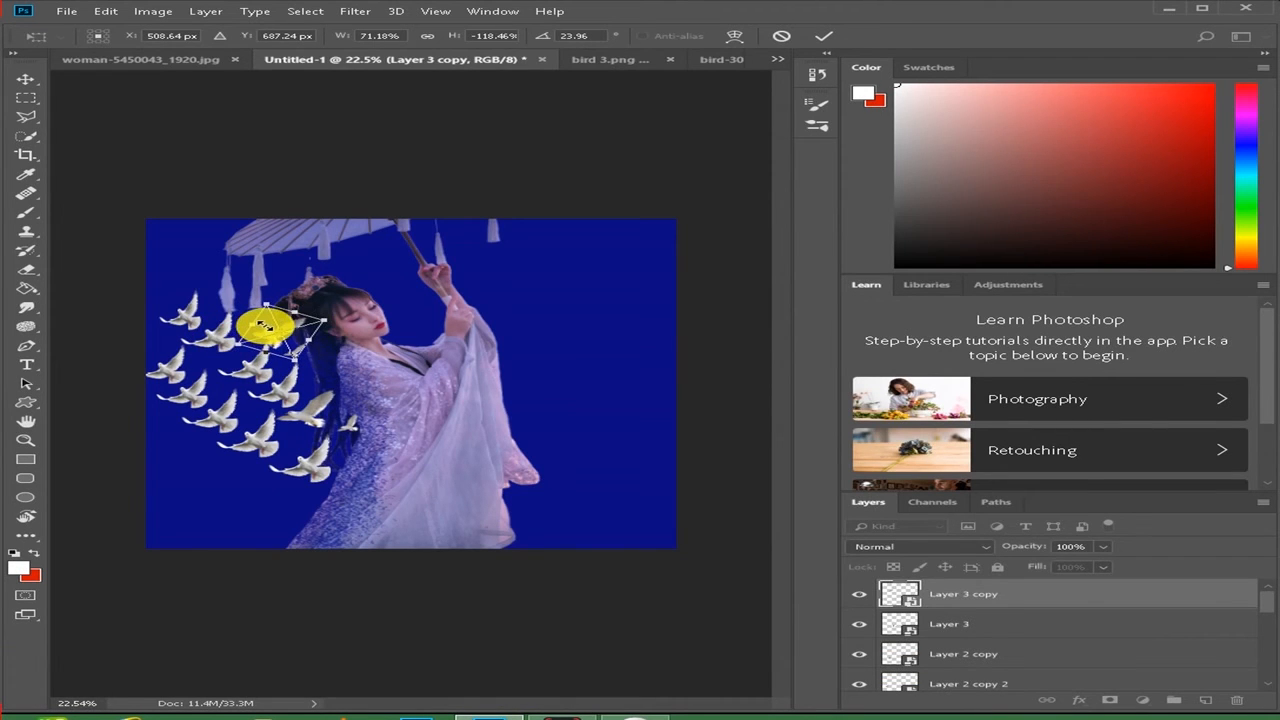
drag(226, 354, 229, 358)
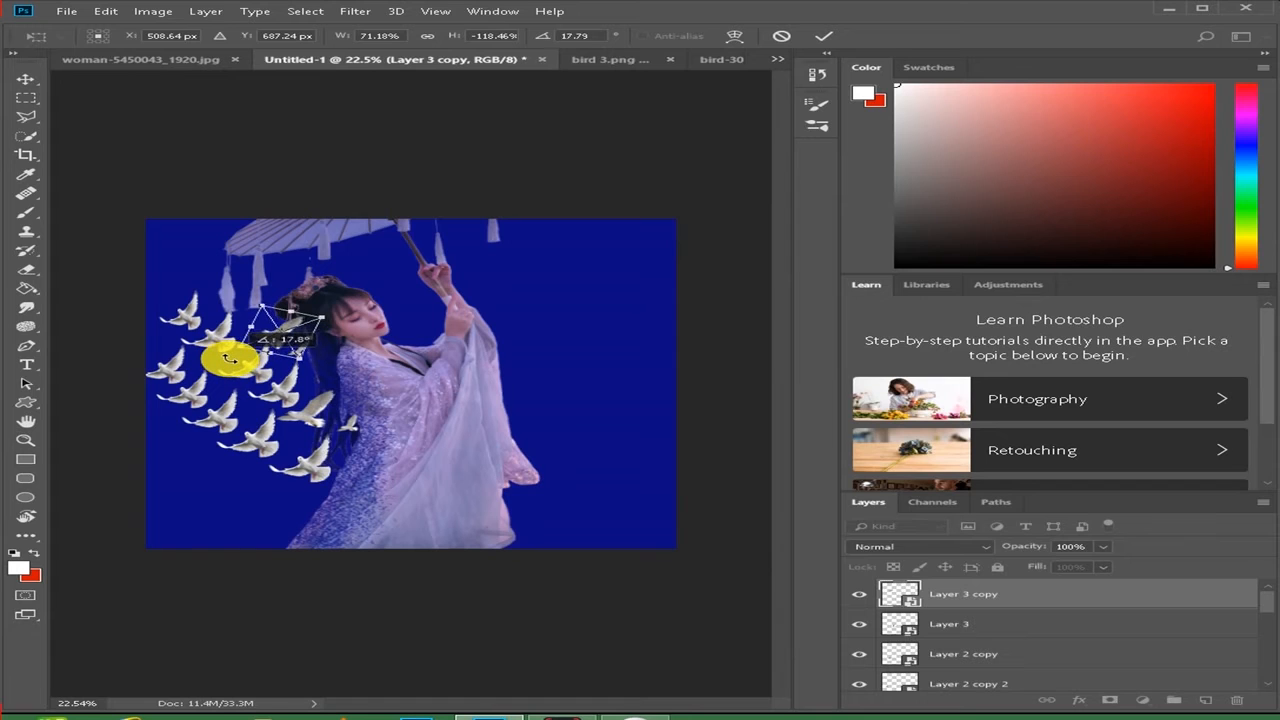
drag(297, 326, 283, 320)
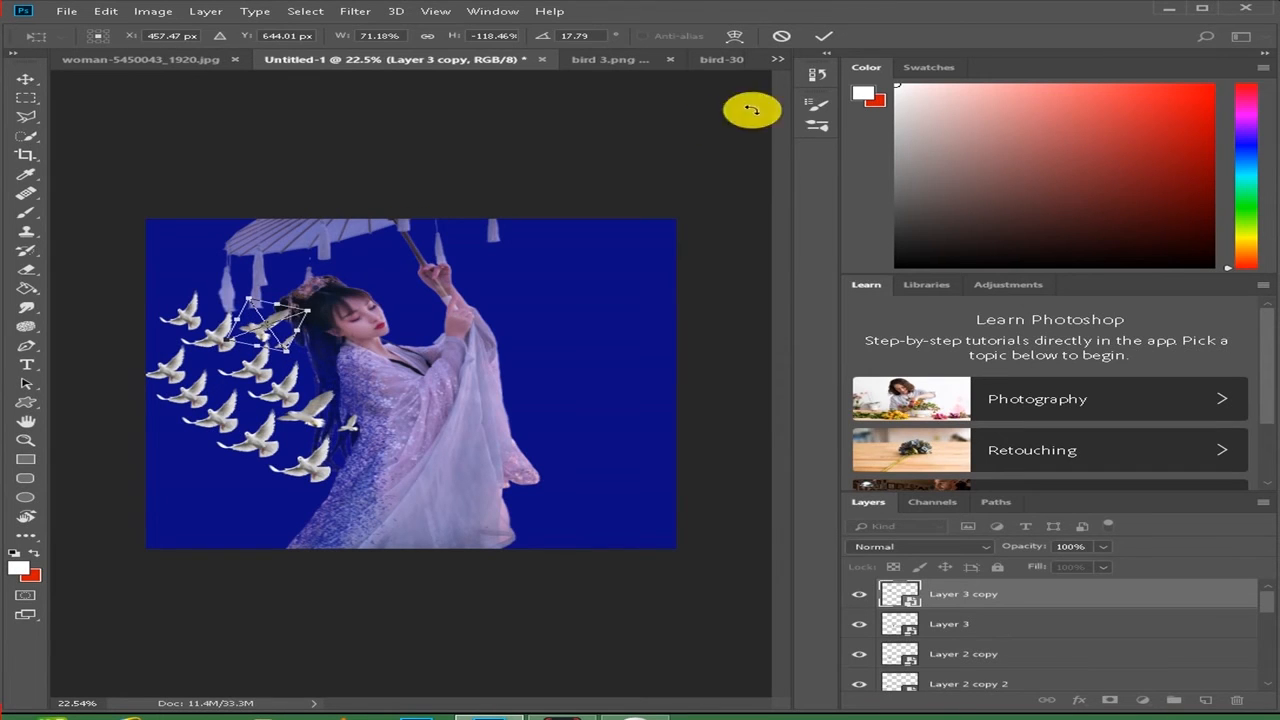
click(823, 34)
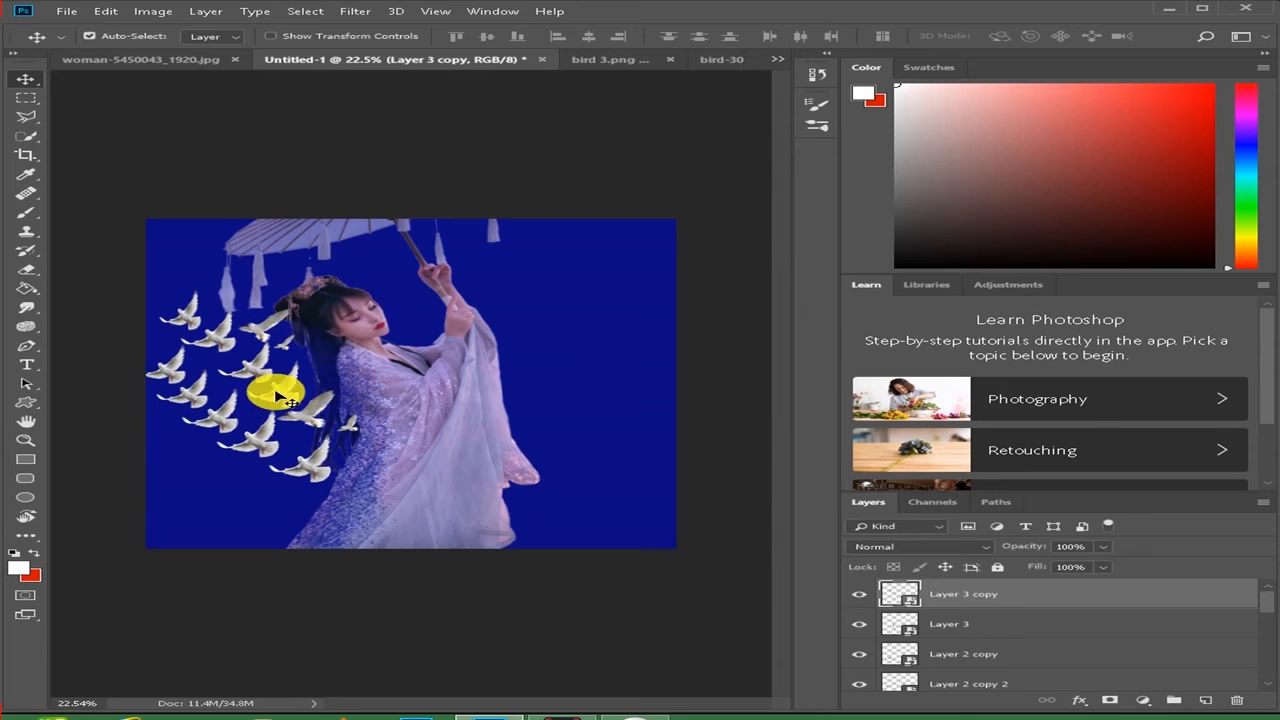
- Duplicate the lowest Layer 2 dove, move the copy near the canvas's upper-left corner above the flock, and scale it down
click(315, 462)
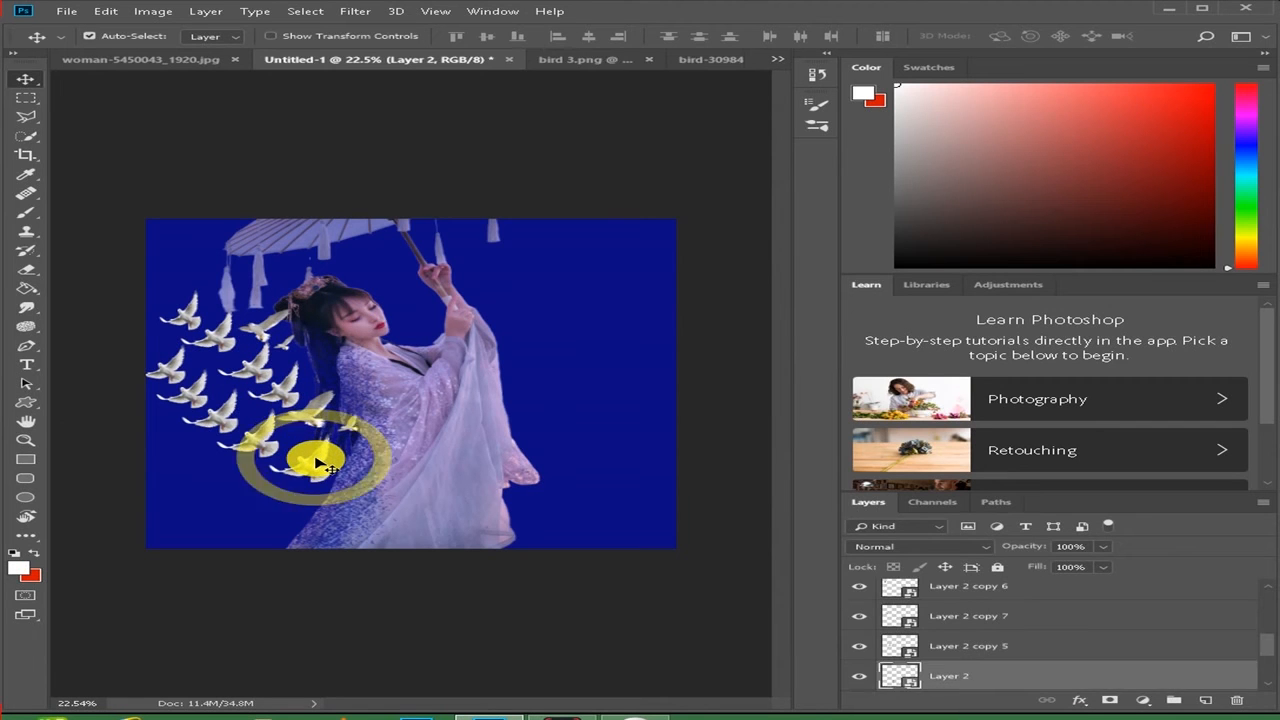
key(ctrl+j)
drag(315, 462, 207, 268)
key(ctrl)
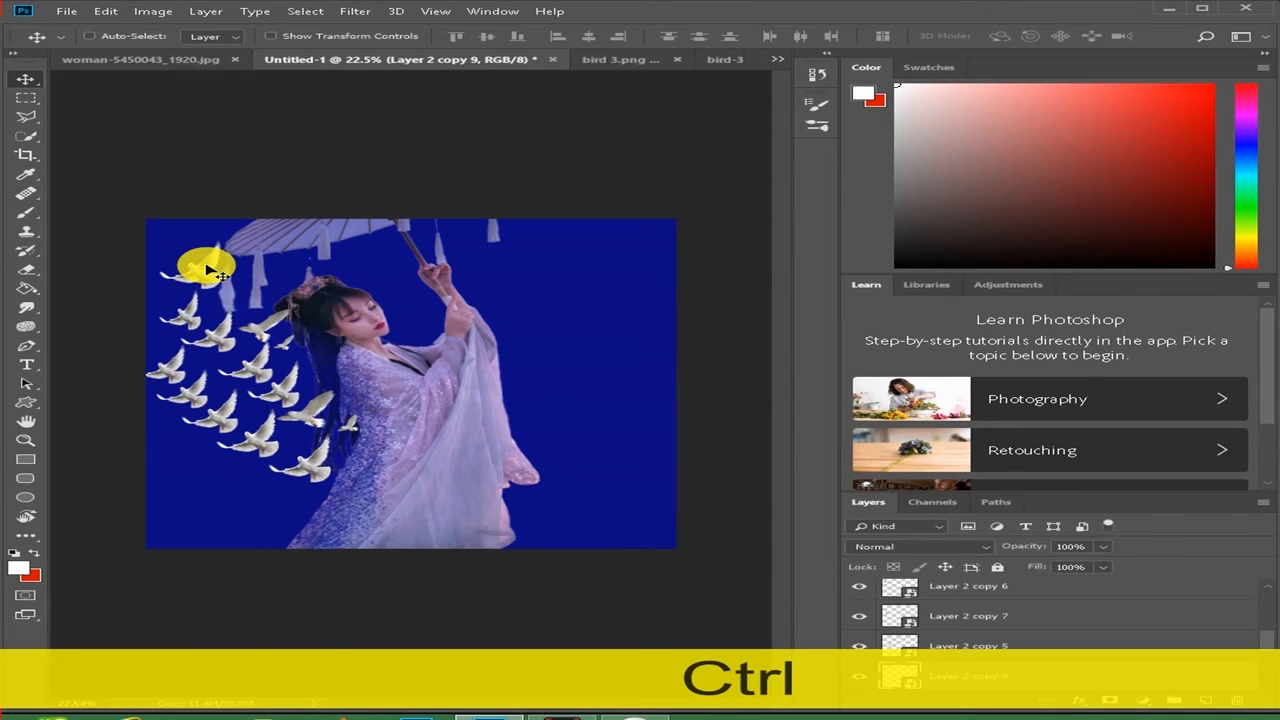
key(ctrl+t)
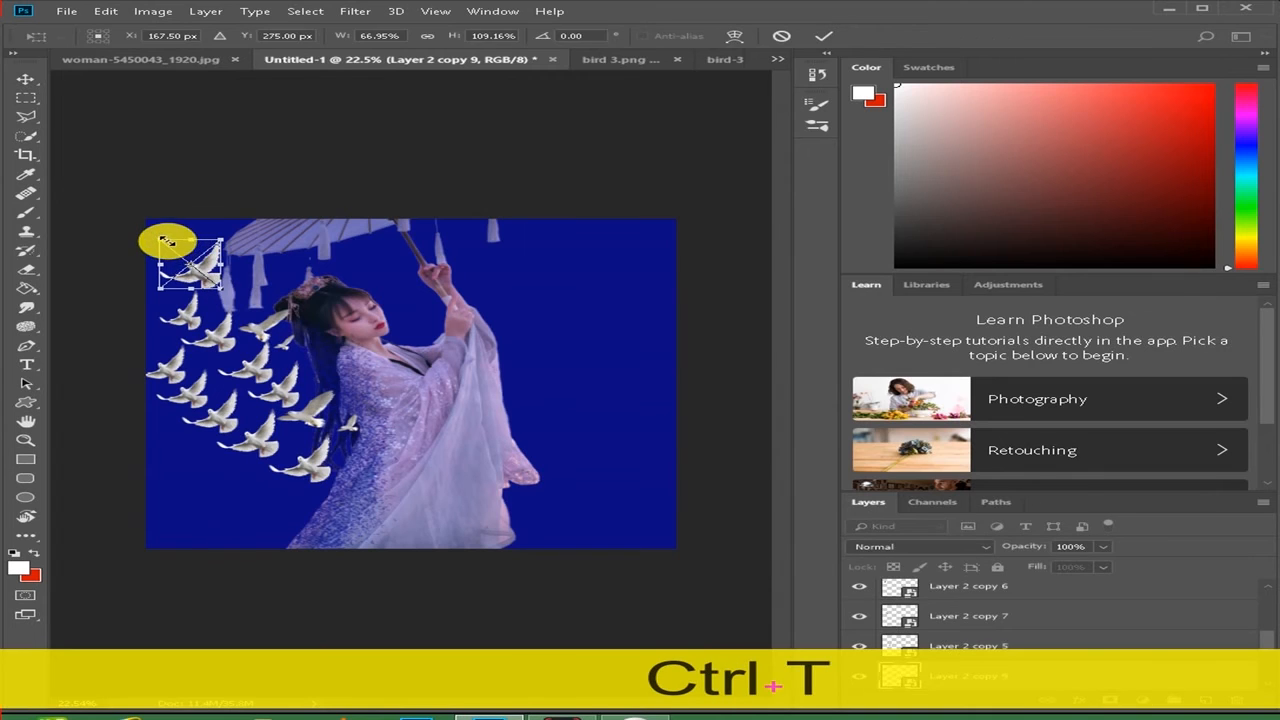
drag(160, 243, 188, 268)
click(822, 38)
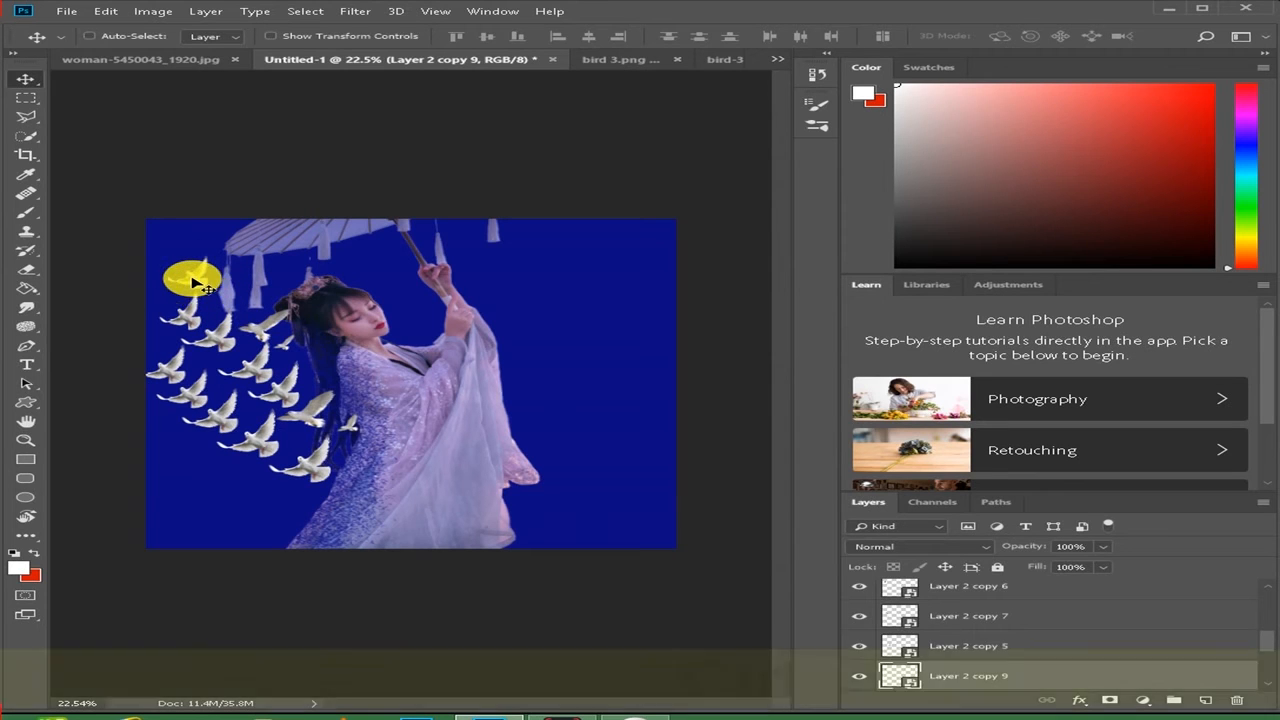
- Duplicate the Layer 2 copy 9 dove twice, placing one copy above and ahead of it and the other below it at the canvas's left edge
key(ctrl+j)
drag(196, 279, 177, 252)
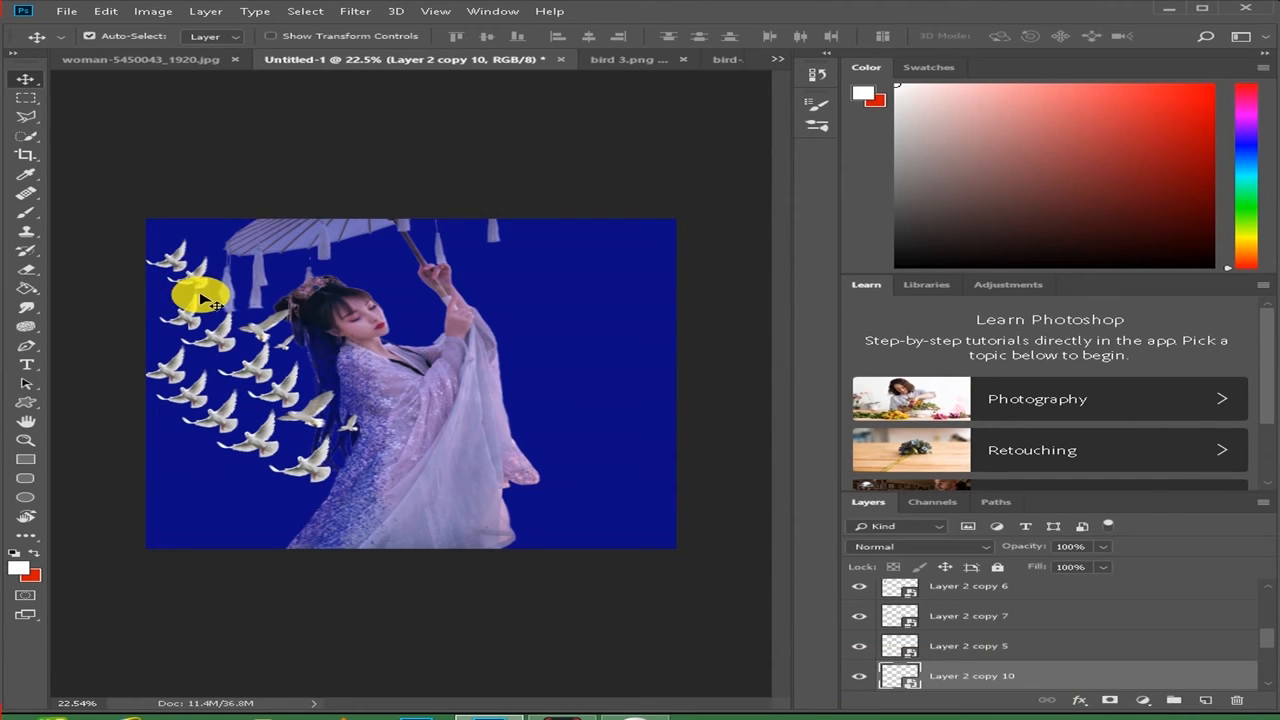
key(ctrl)
key(ctrl+j)
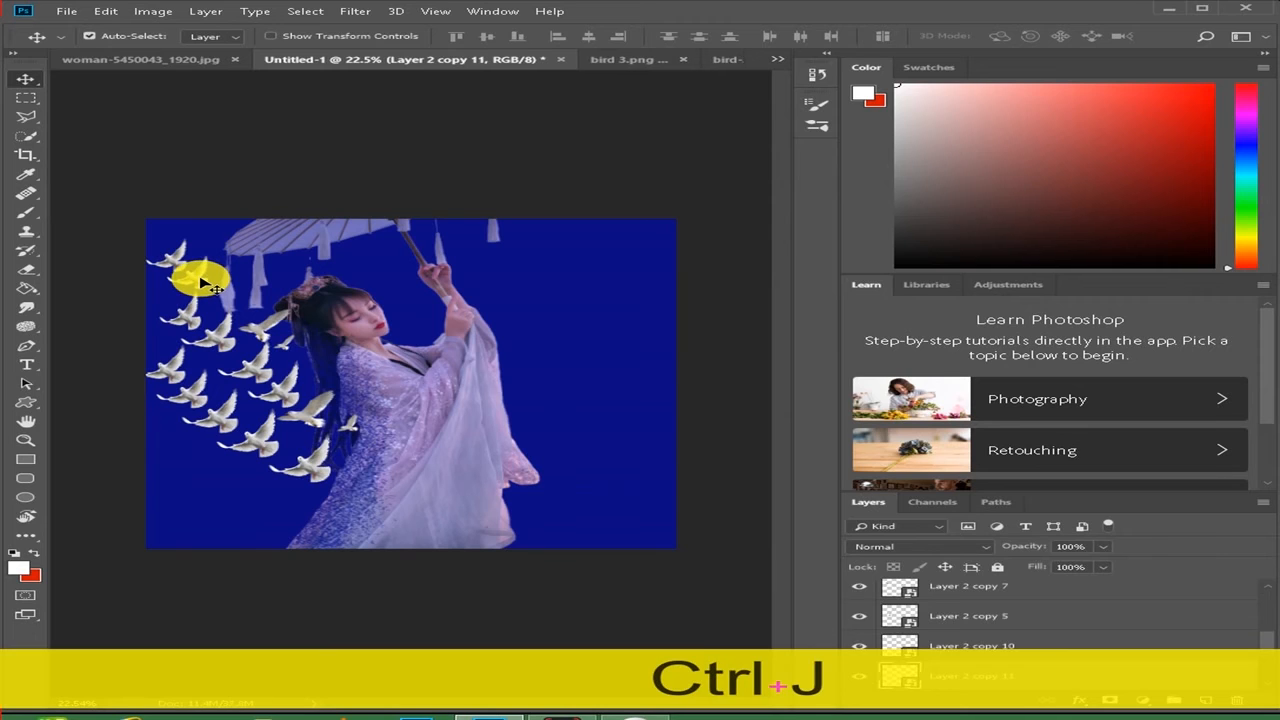
drag(208, 288, 162, 305)
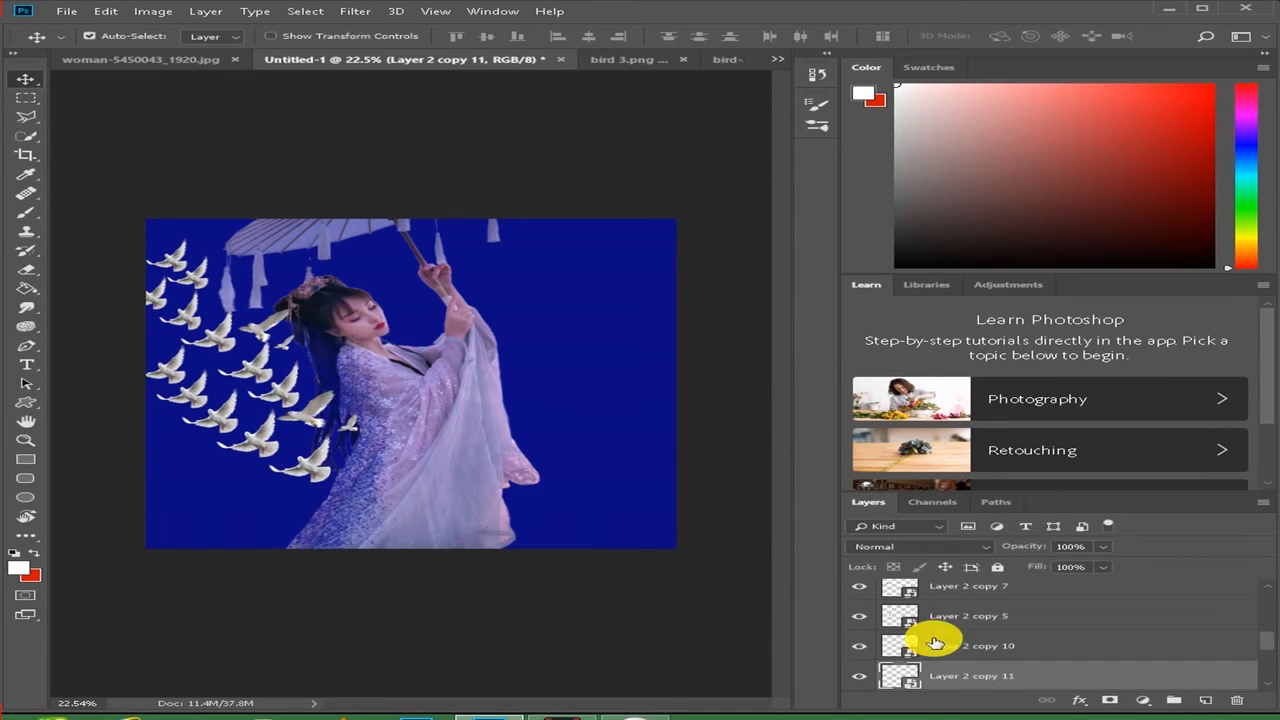
scroll(973, 647, down, 1)
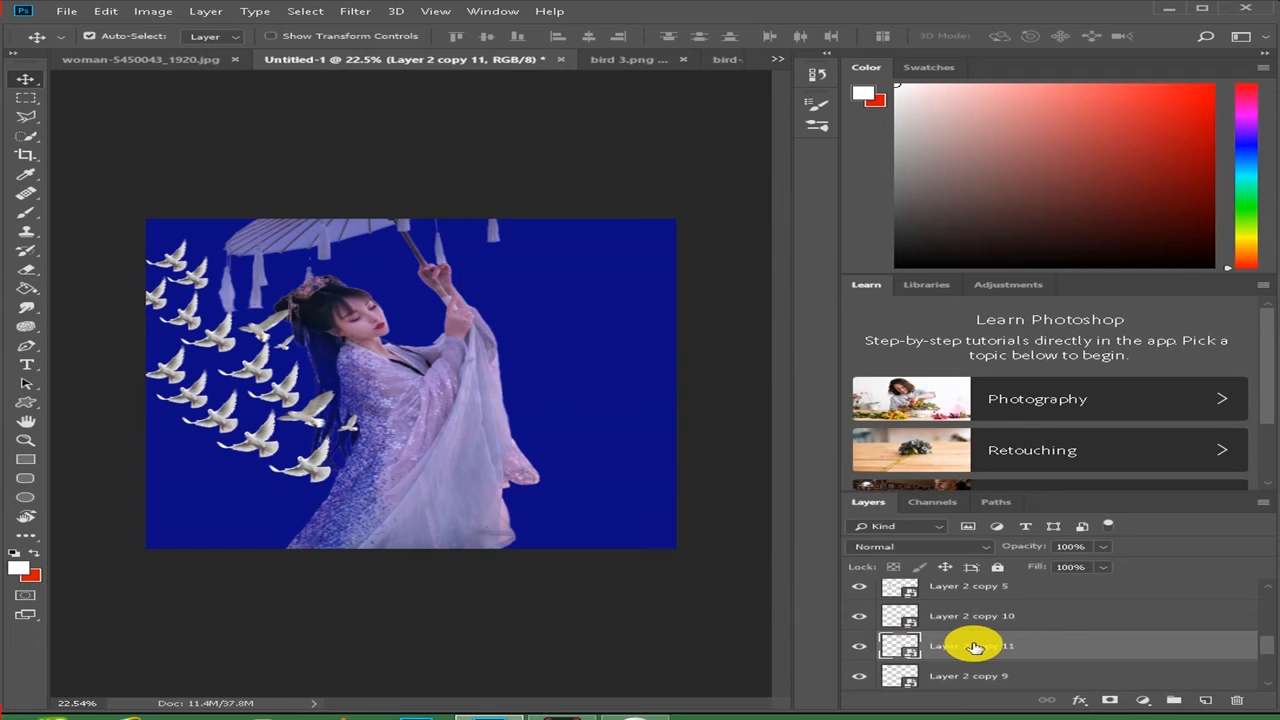
- Select all the Layer 2 and Layer 3 bird layers, including their copies, and merge them into a single layer
scroll(973, 647, down, 3)
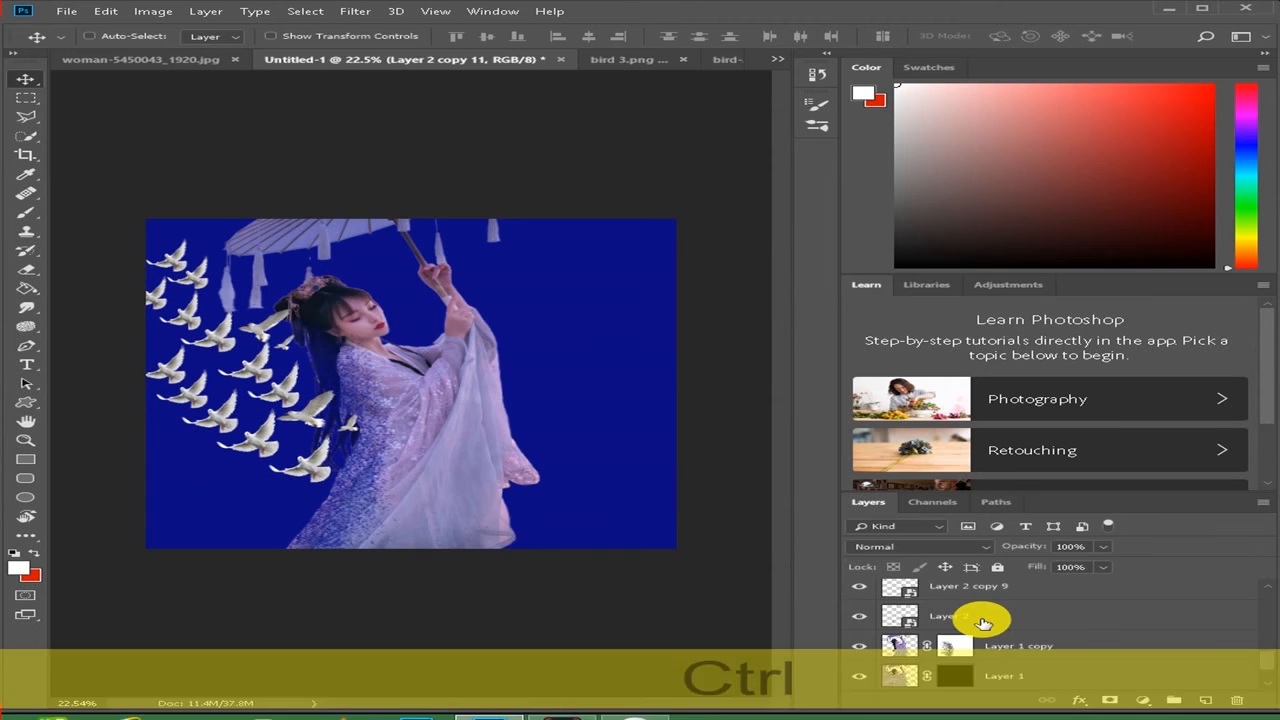
ctrl+click(983, 607)
key(ctrl+j)
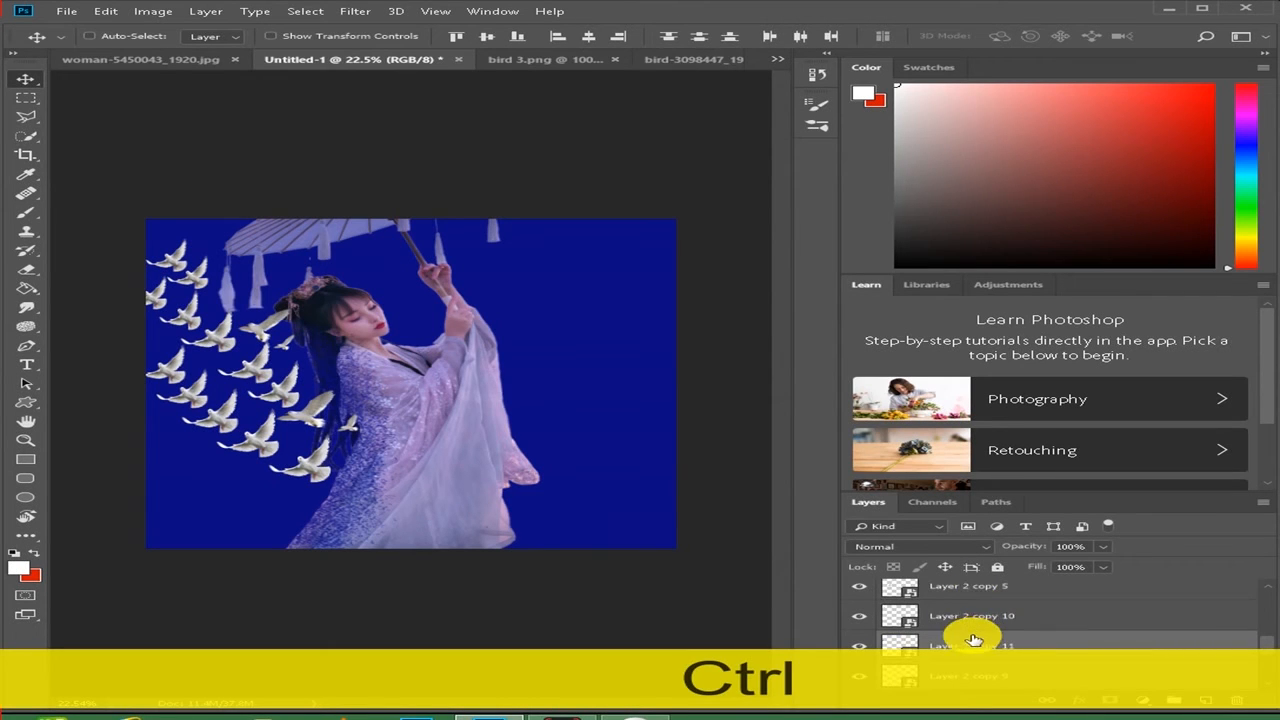
scroll(970, 610, up, 2)
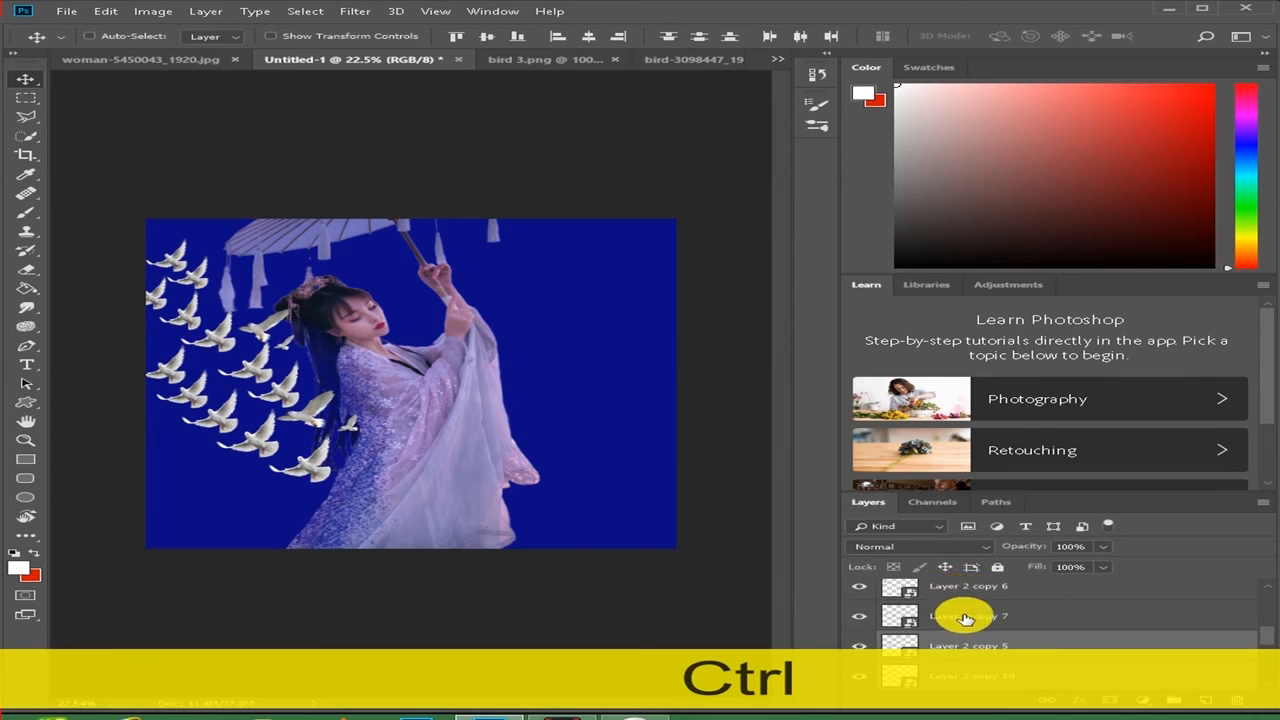
scroll(960, 610, up, 1)
scroll(960, 601, up, 2)
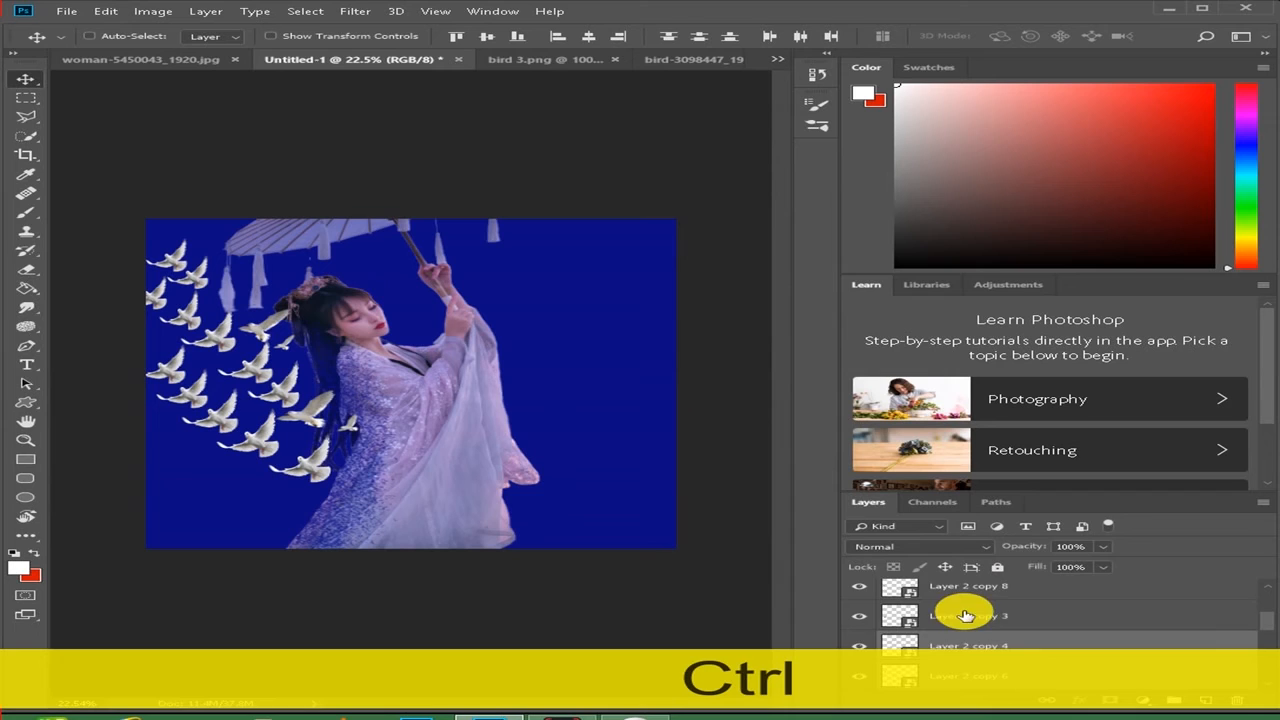
ctrl+click(965, 615)
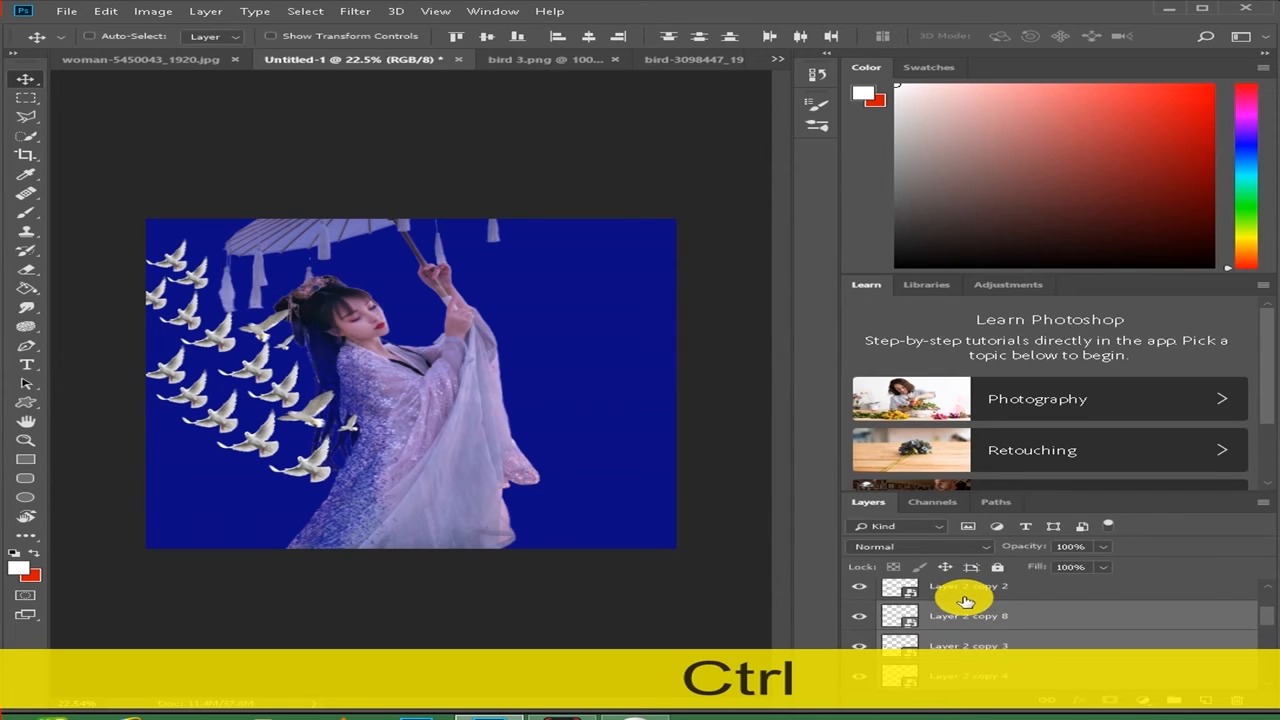
scroll(963, 597, up, 4)
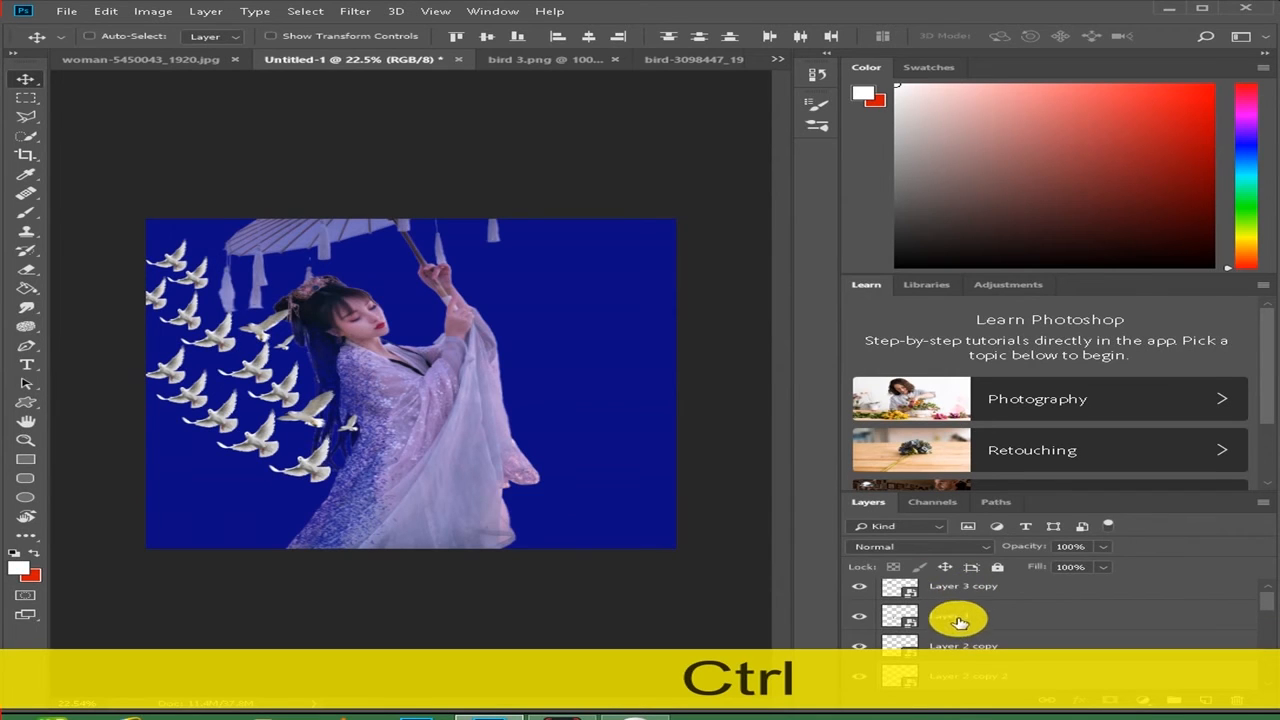
ctrl+click(958, 620)
scroll(958, 610, down, 1)
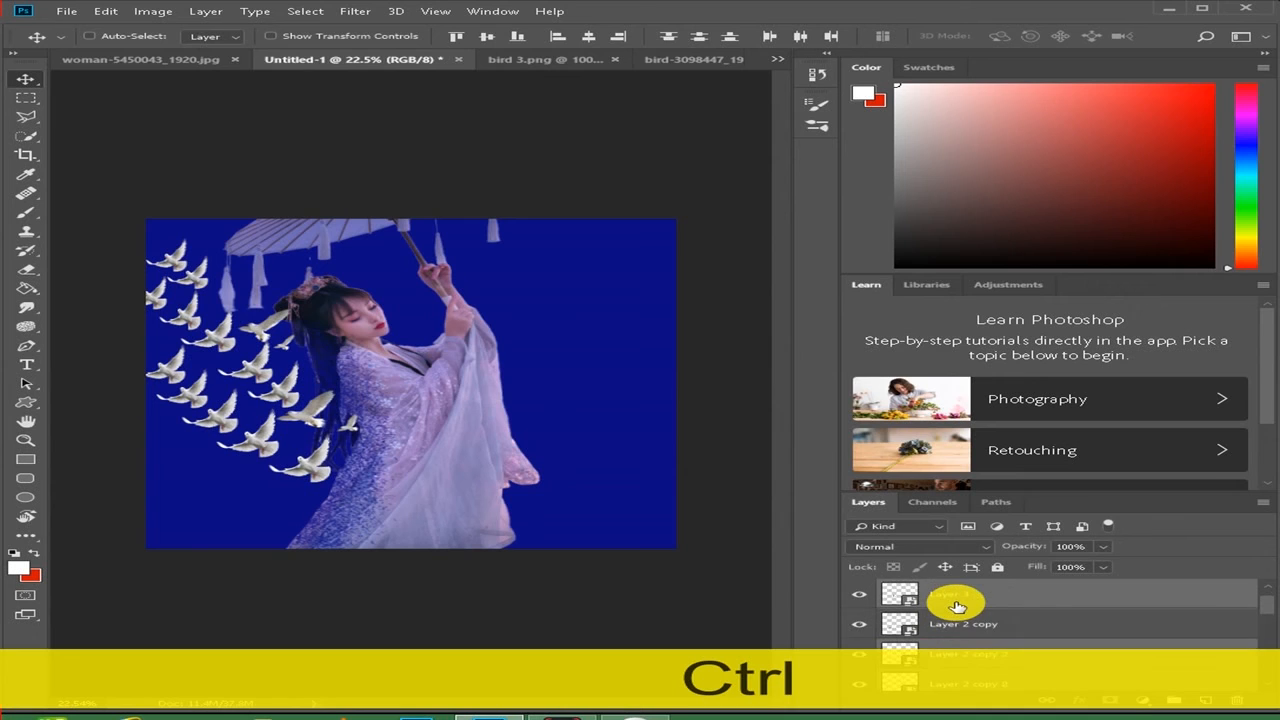
ctrl+click(961, 625)
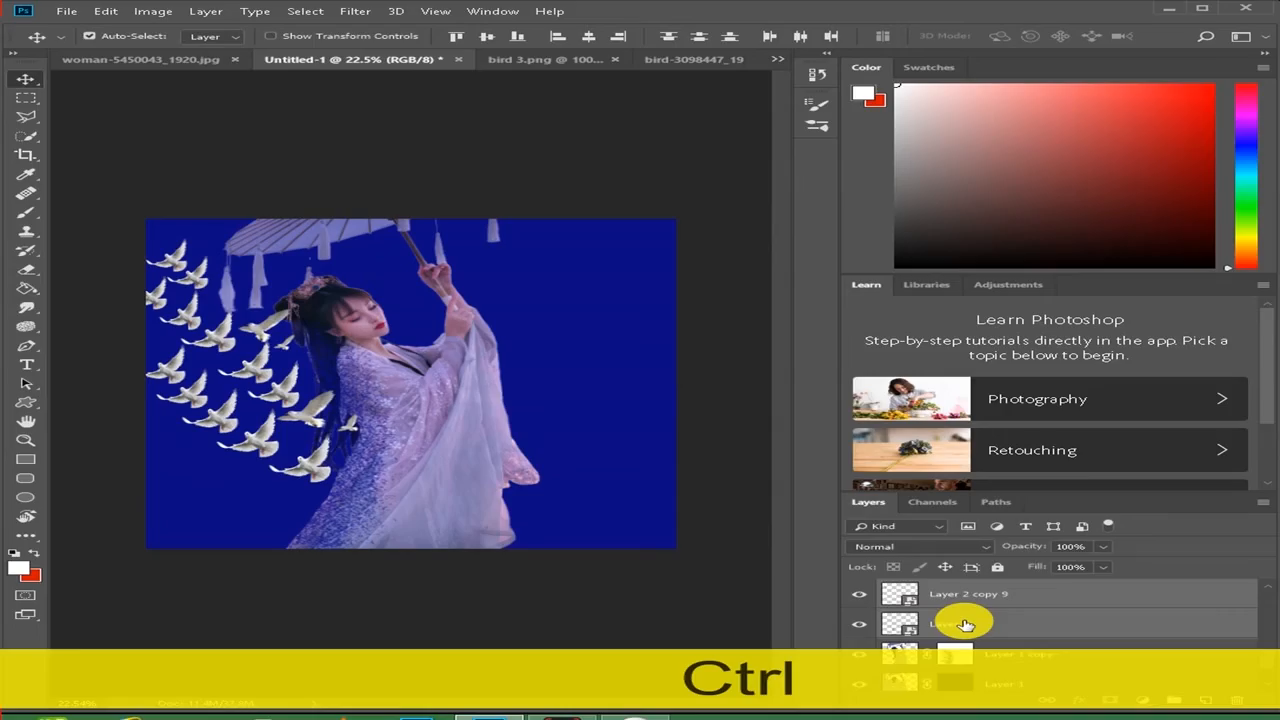
right_click(963, 623)
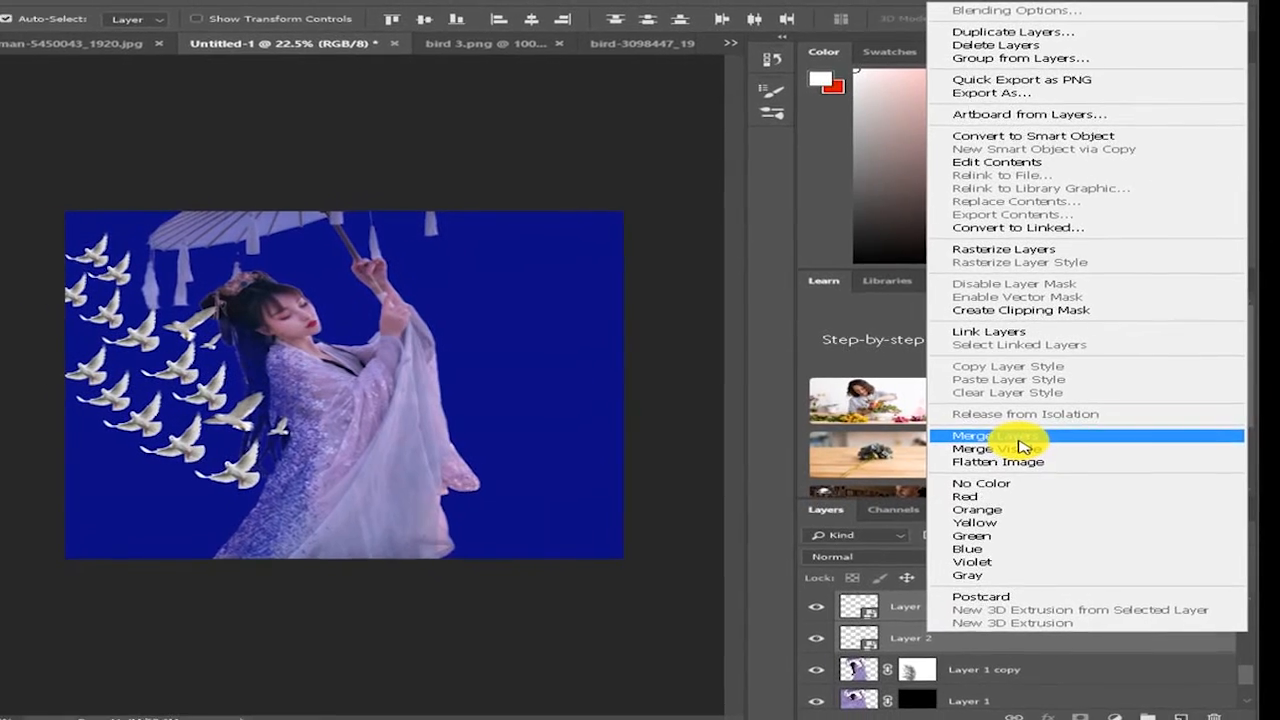
click(1020, 440)
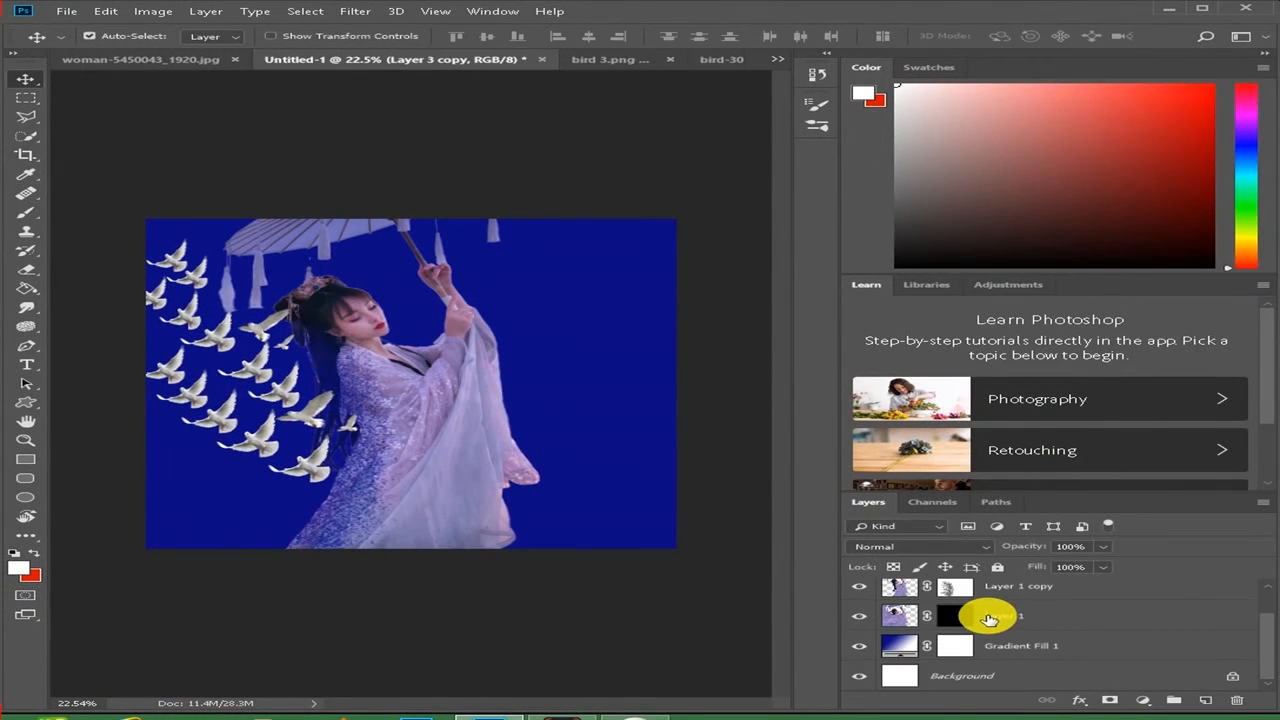
scroll(1000, 612, up, 1)
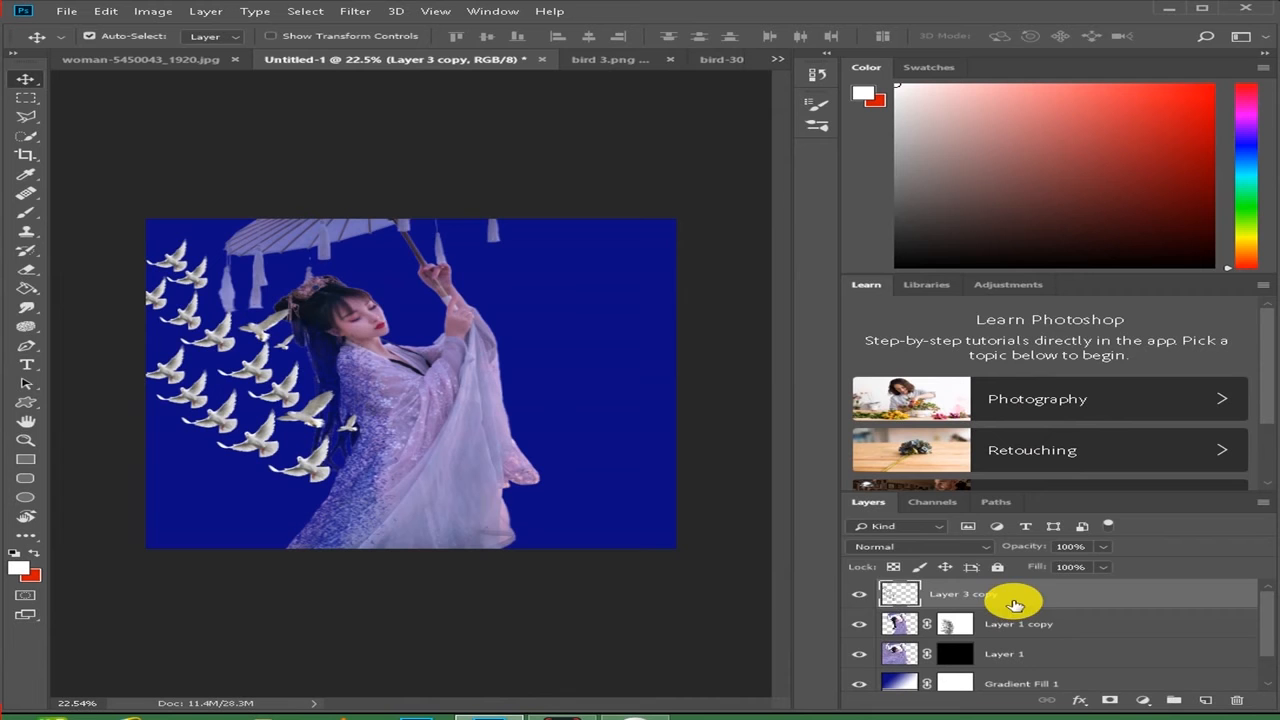
click(859, 596)
click(859, 596)
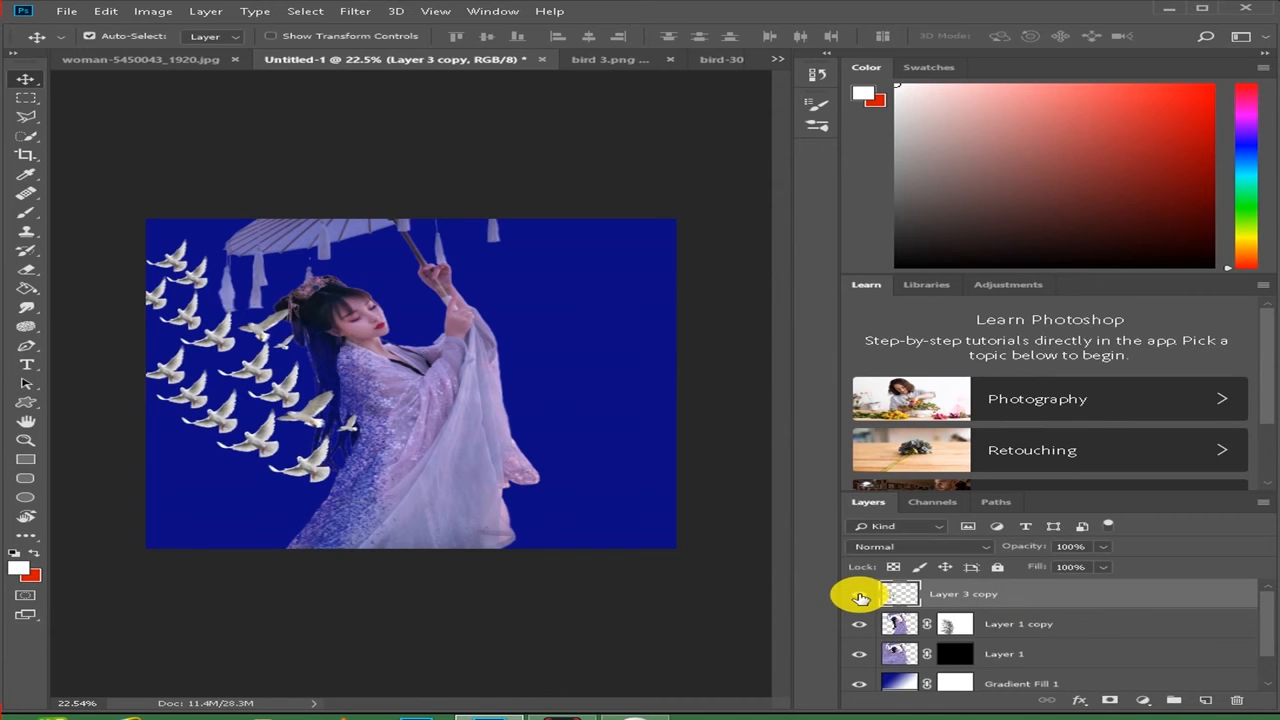
- Cool the merged bird layer with the Camera Raw Filter by setting Temperature to -25
click(359, 12)
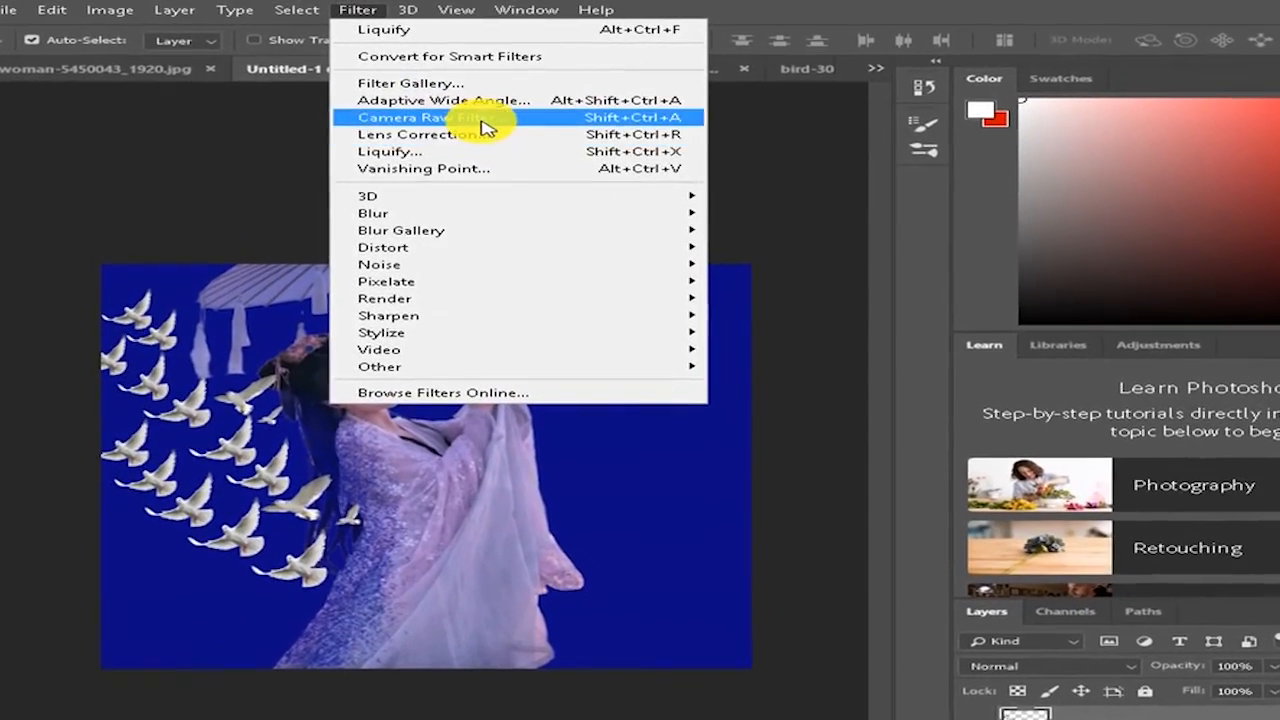
click(472, 113)
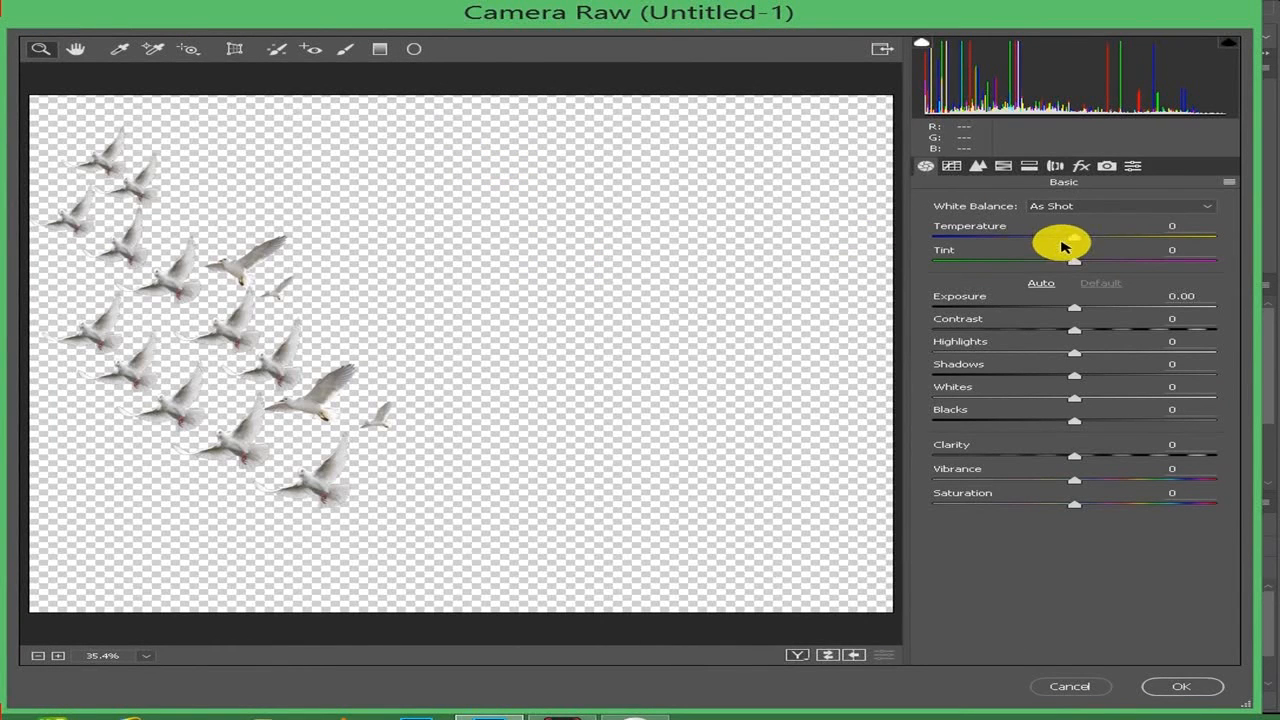
drag(1073, 240, 1041, 242)
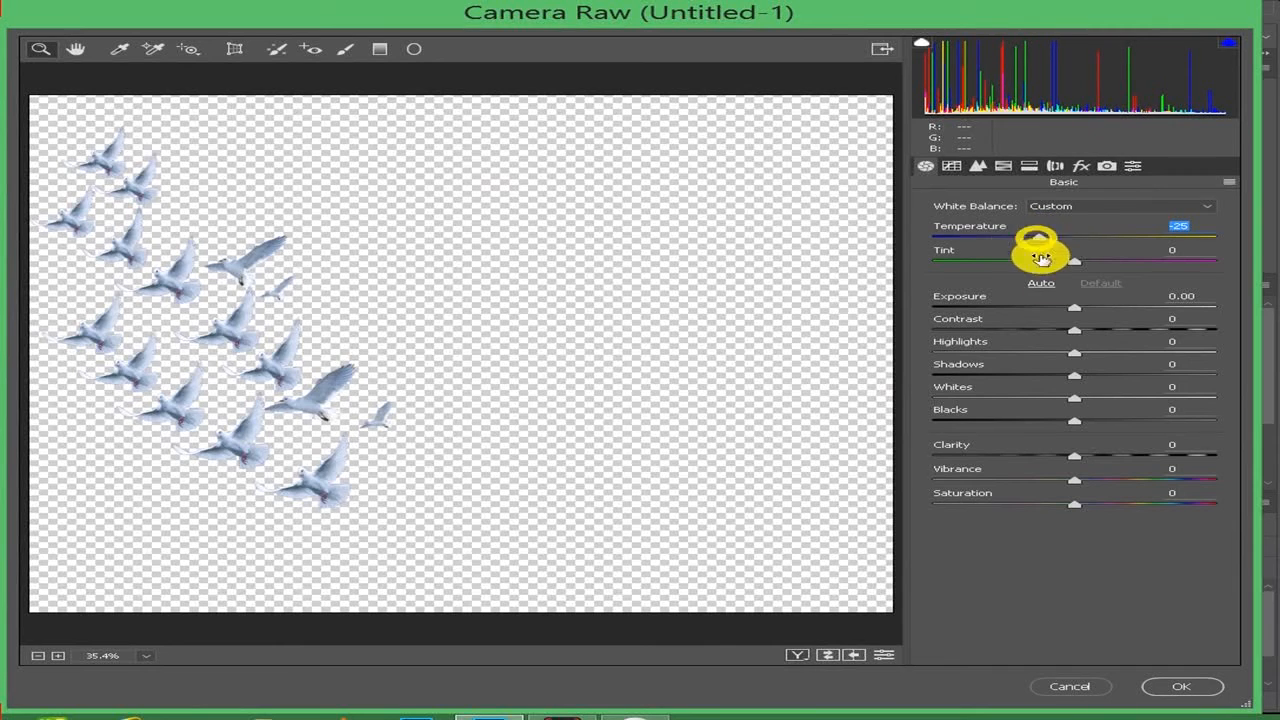
click(1168, 688)
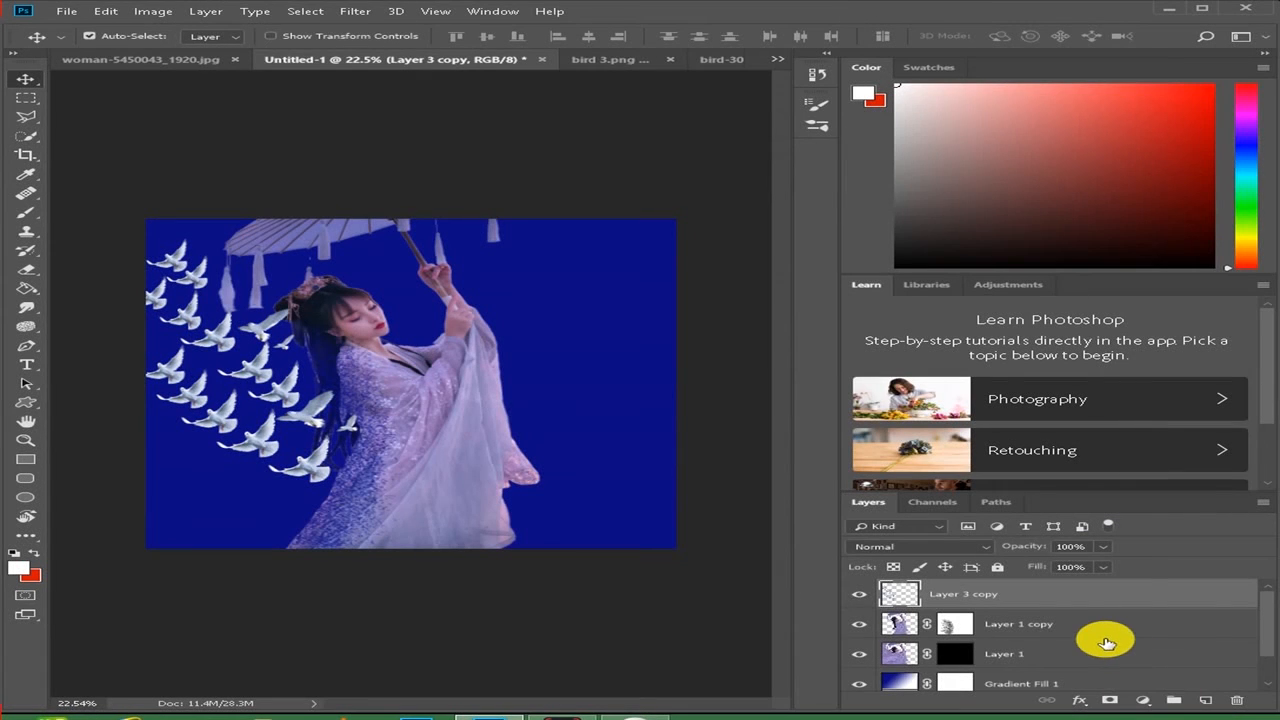
- Cool the woman on Layer 1 copy with the Camera Raw Filter by setting Temperature to -16
click(1020, 627)
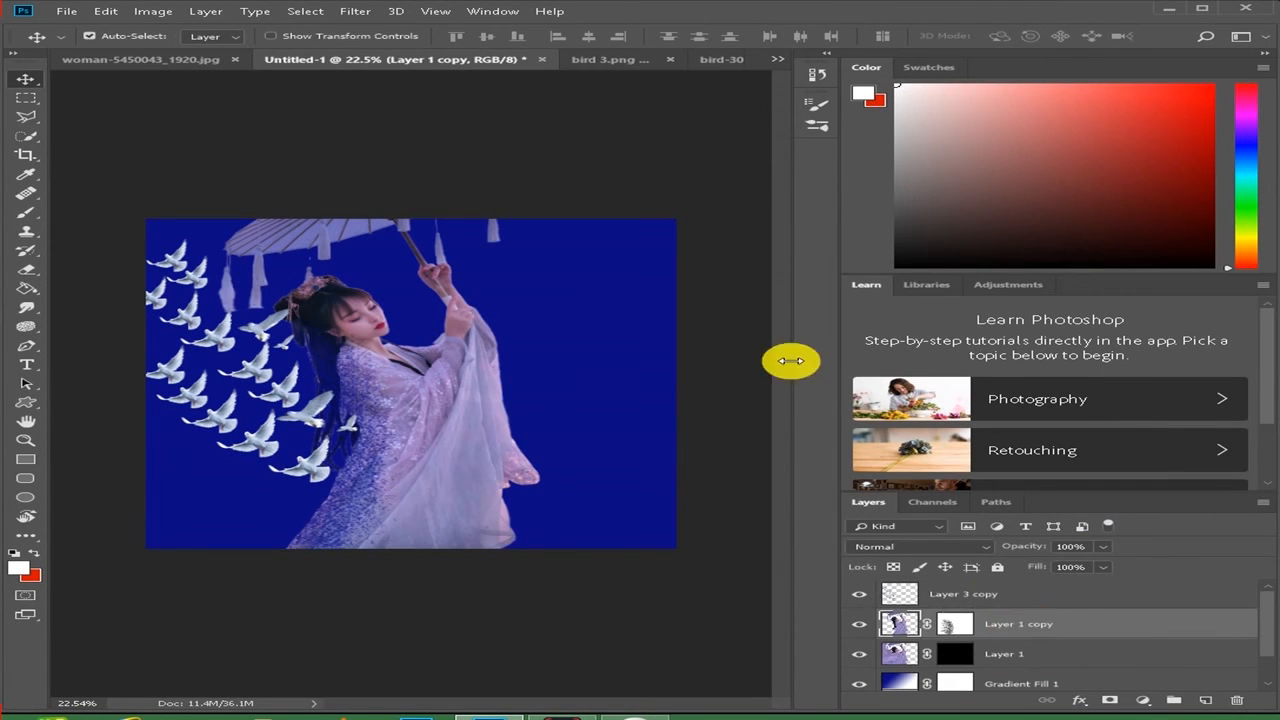
click(355, 11)
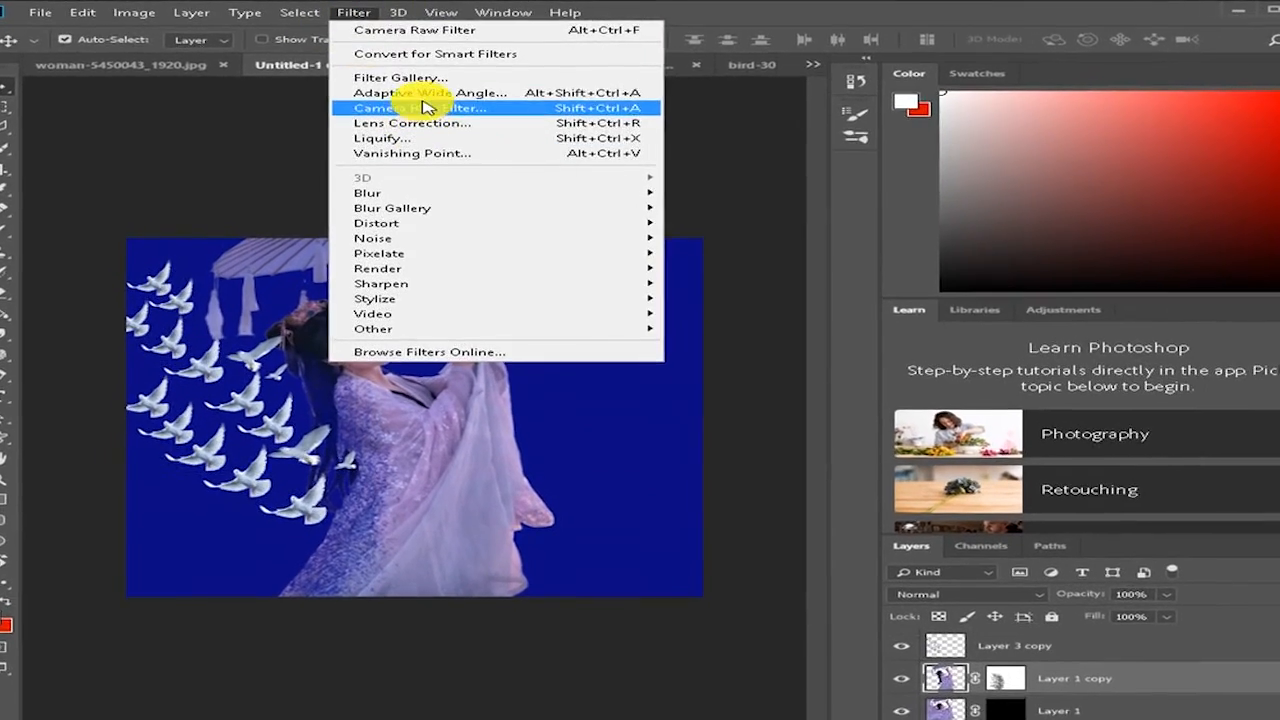
click(437, 119)
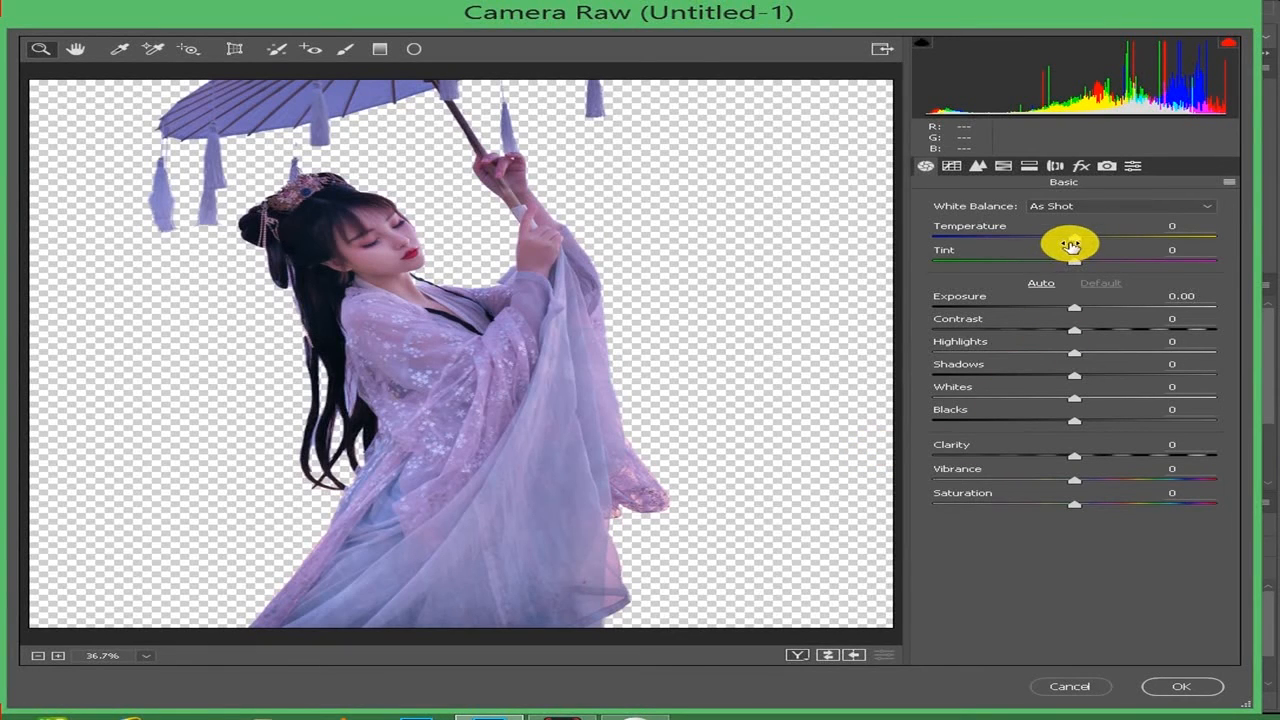
drag(1076, 242, 1054, 240)
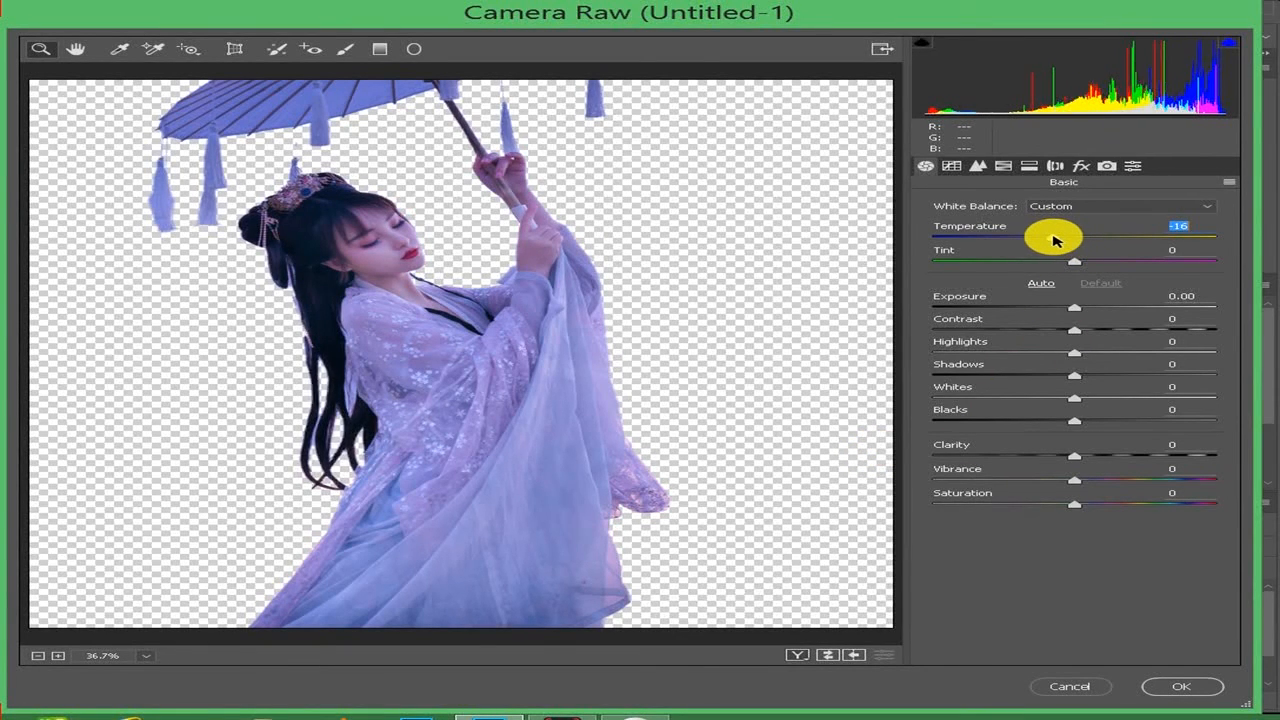
click(1175, 690)
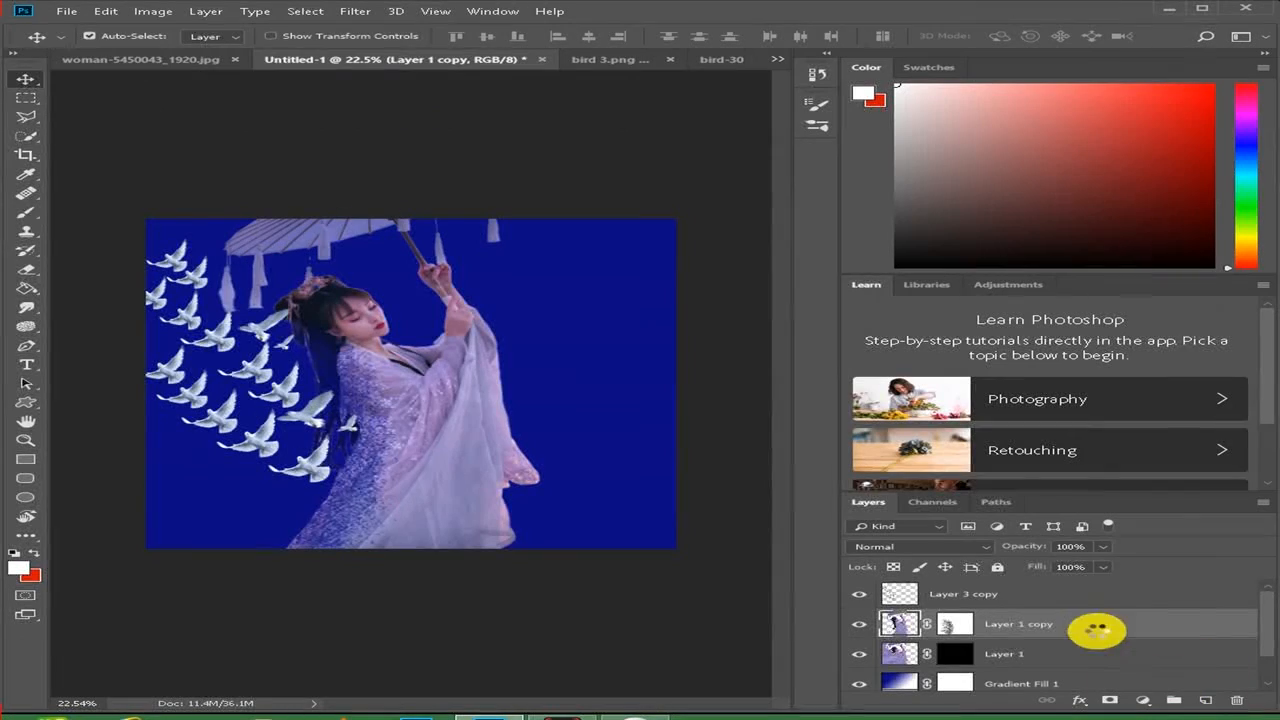
- Cool the stretched woman on Layer 1 with the Camera Raw Filter by setting Temperature to -22
click(1043, 652)
click(355, 11)
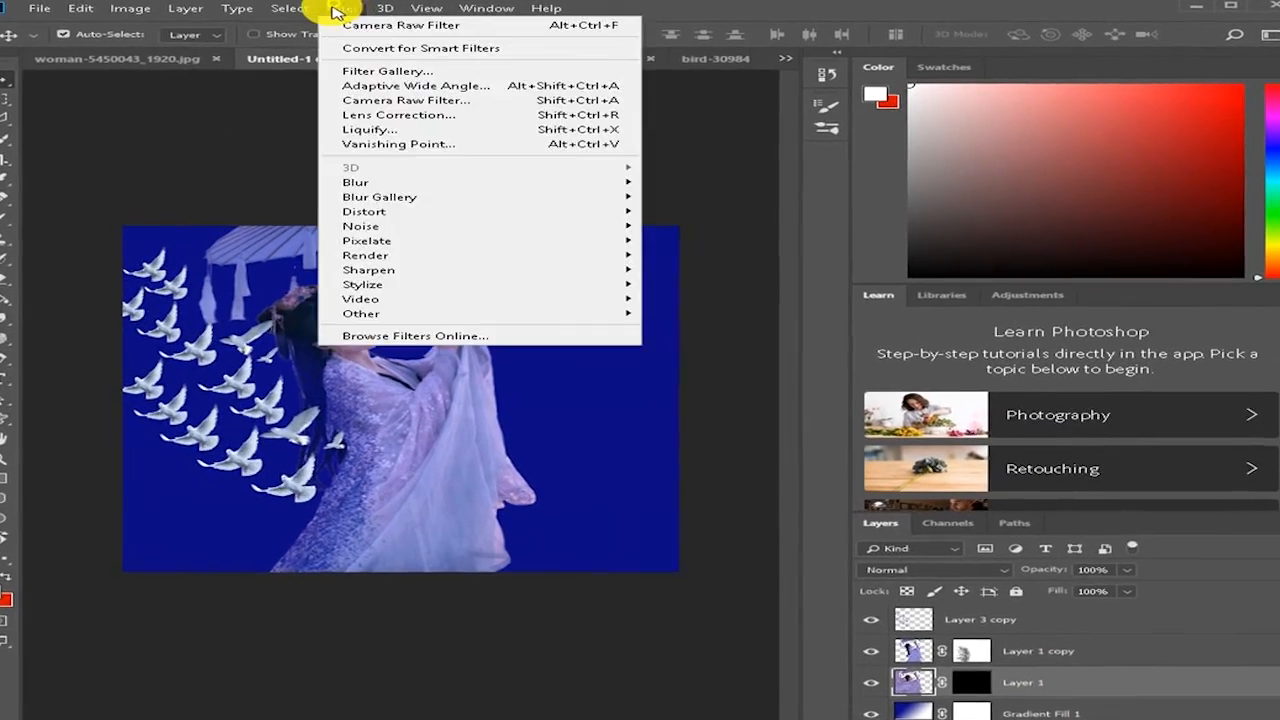
click(414, 101)
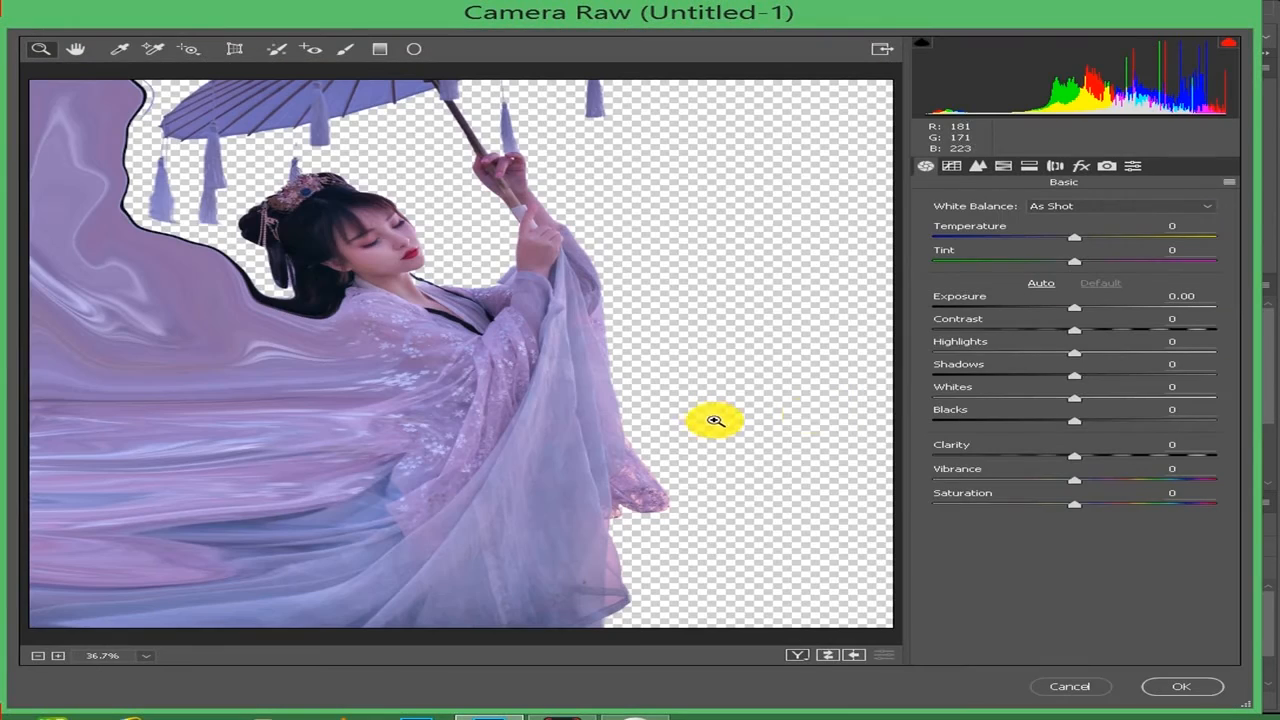
drag(1075, 240, 1048, 240)
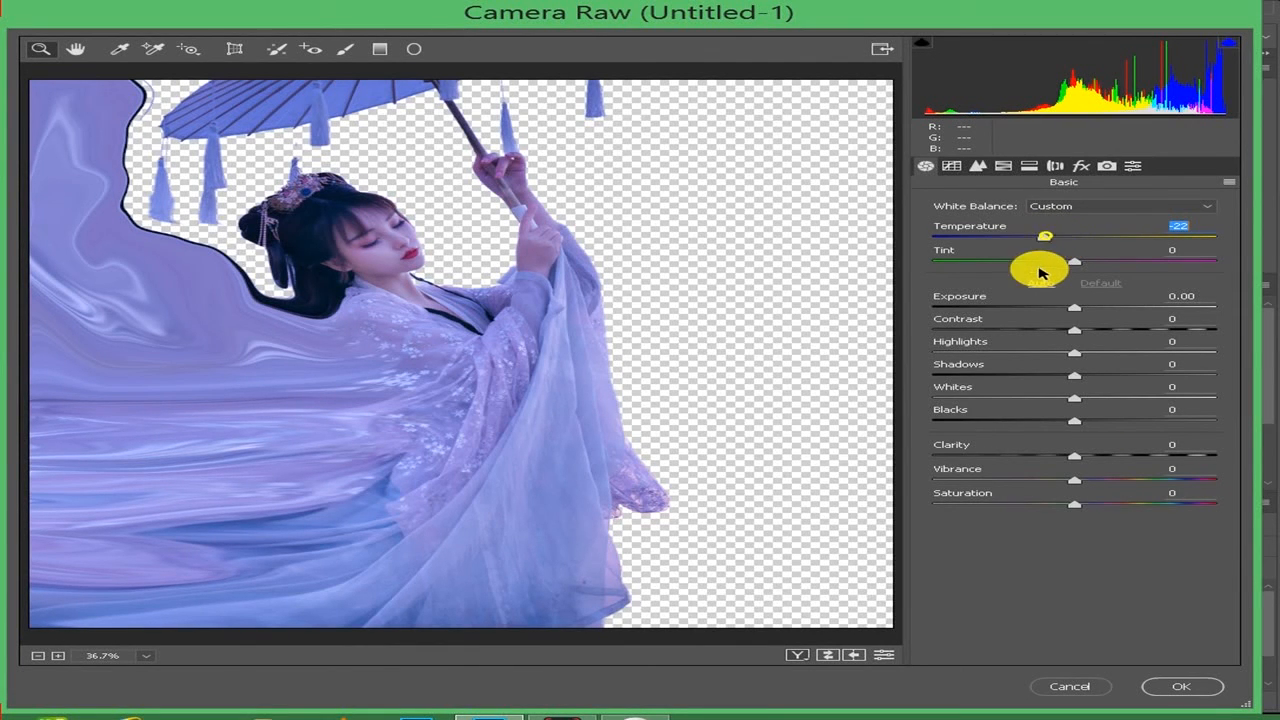
click(1181, 686)
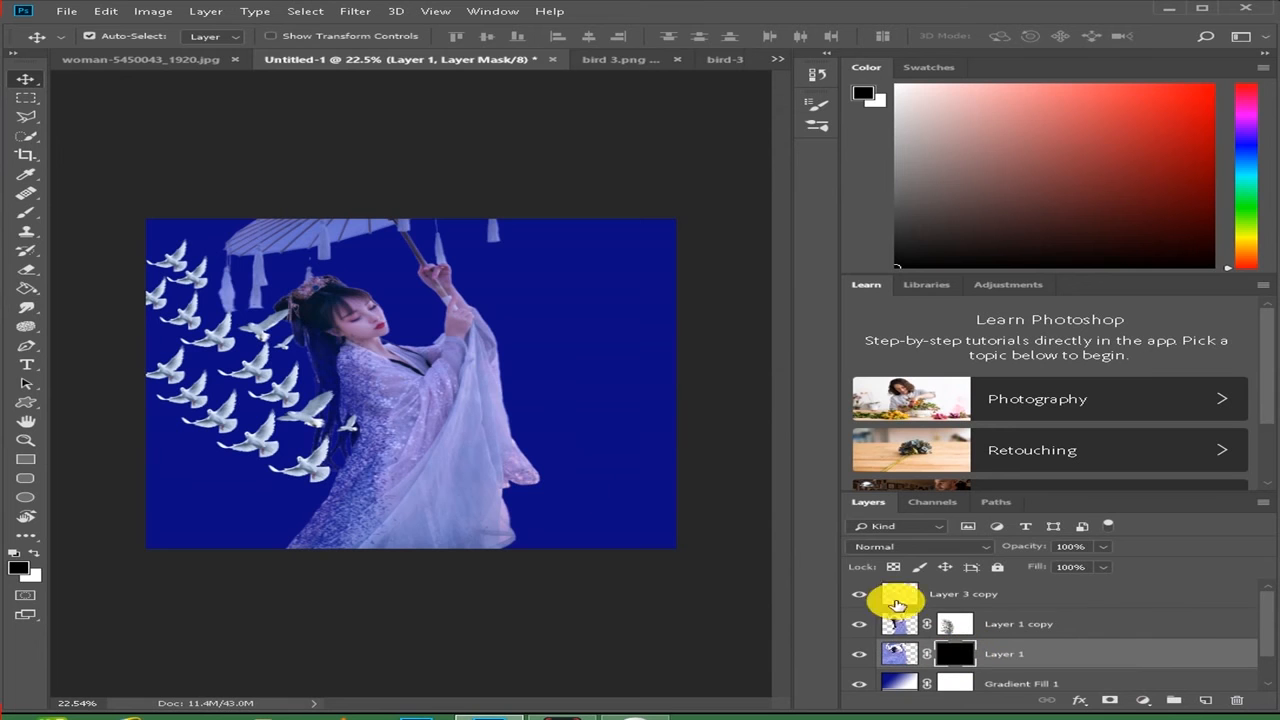
- Make white the foreground color and set up the Dispersion 19 brush with its tip angle rotated to point left
click(37, 553)
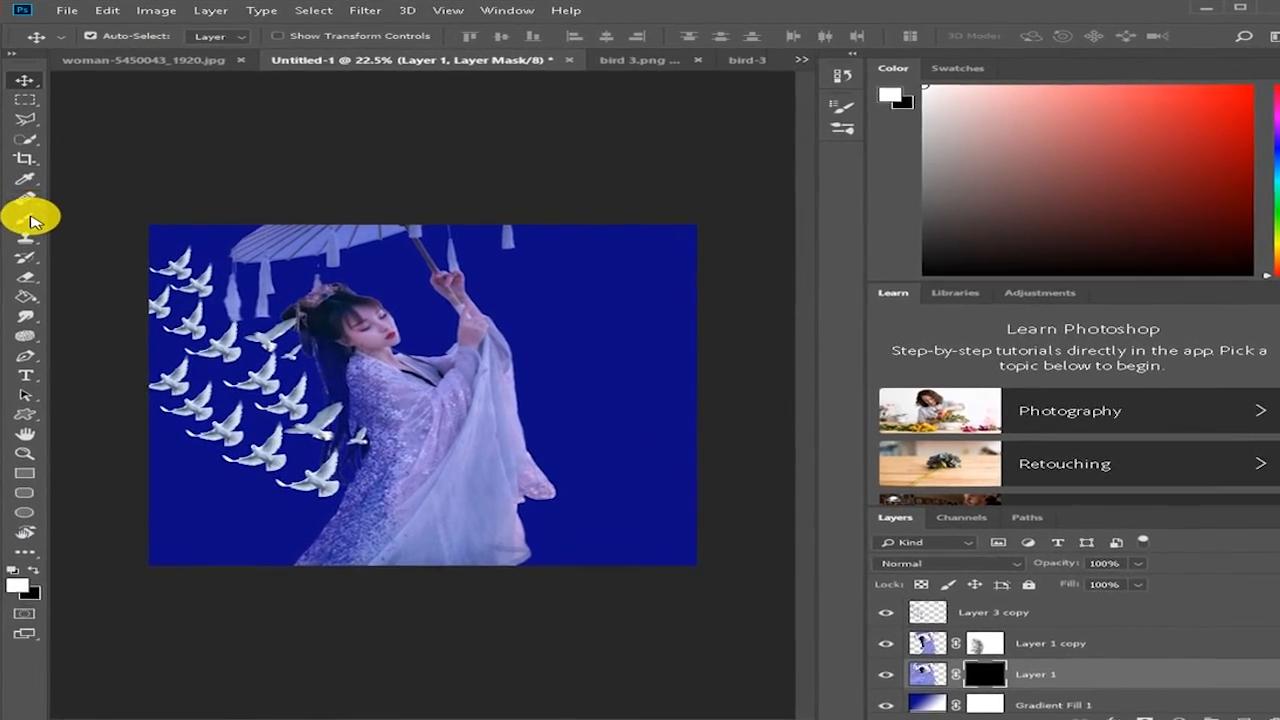
click(25, 217)
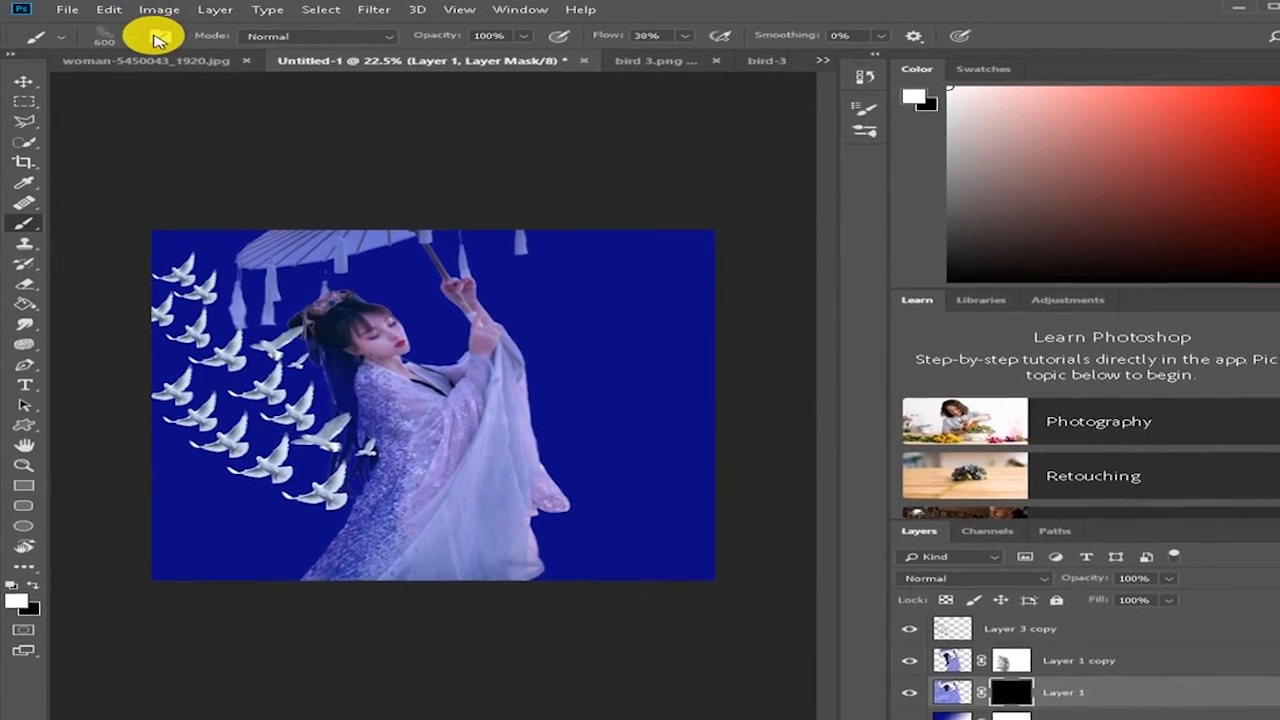
click(130, 36)
click(167, 226)
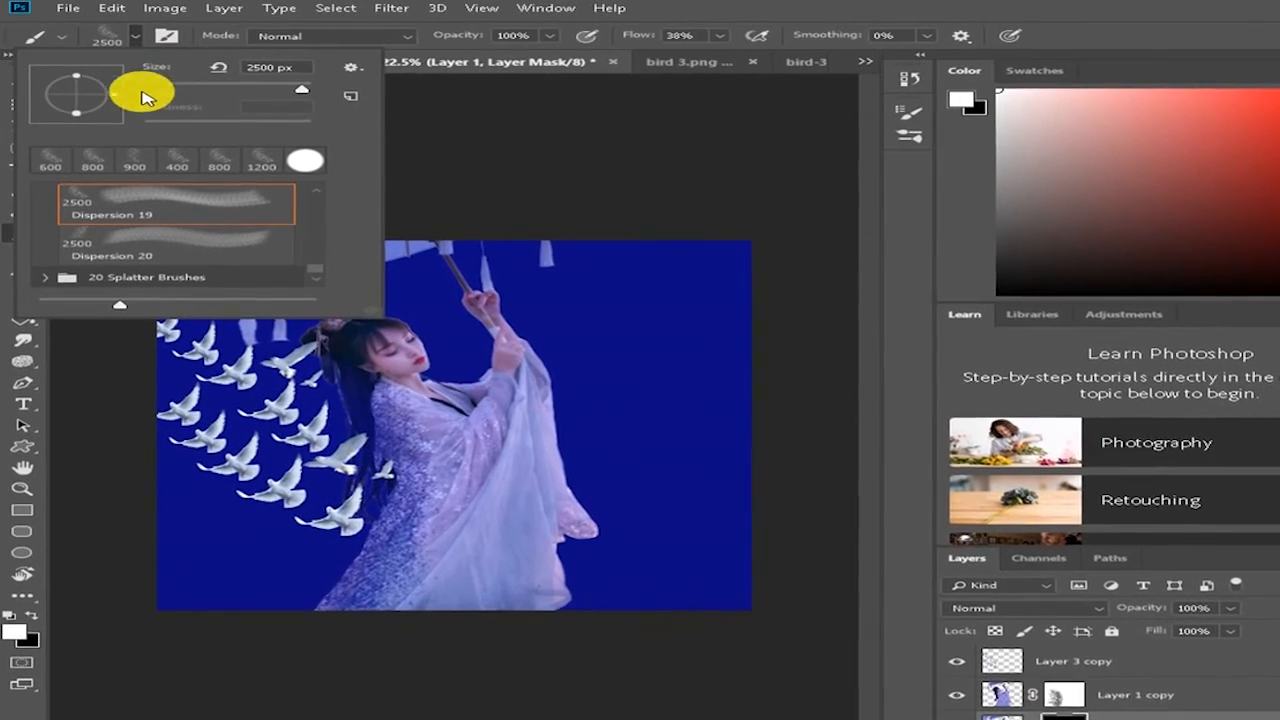
mouse_move(114, 96)
mouse_down()
mouse_move(62, 84)
mouse_move(53, 98)
mouse_up()
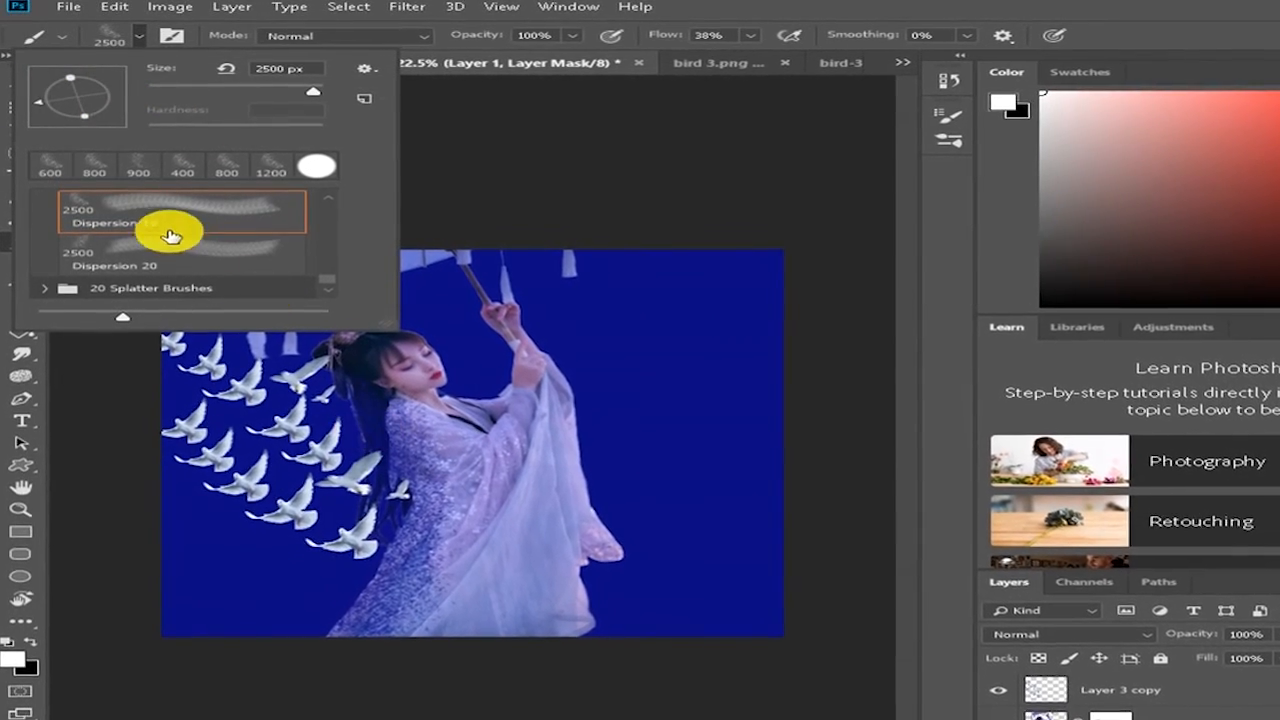
click(139, 37)
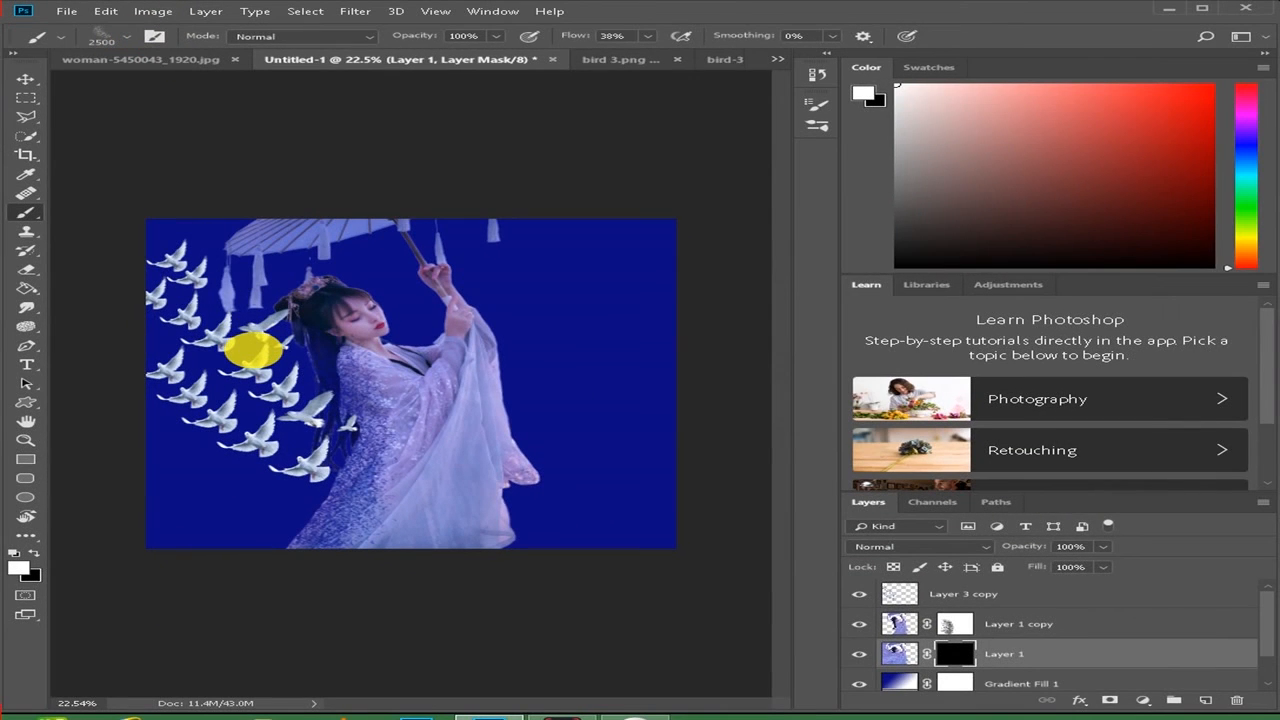
- Reduce the brush size to 900 px and paint dispersion particles on Layer 1's mask among and below the doves
key(bracketleft)
key(bracketleft)
key(bracketleft)
key(bracketleft)
key(bracketleft)
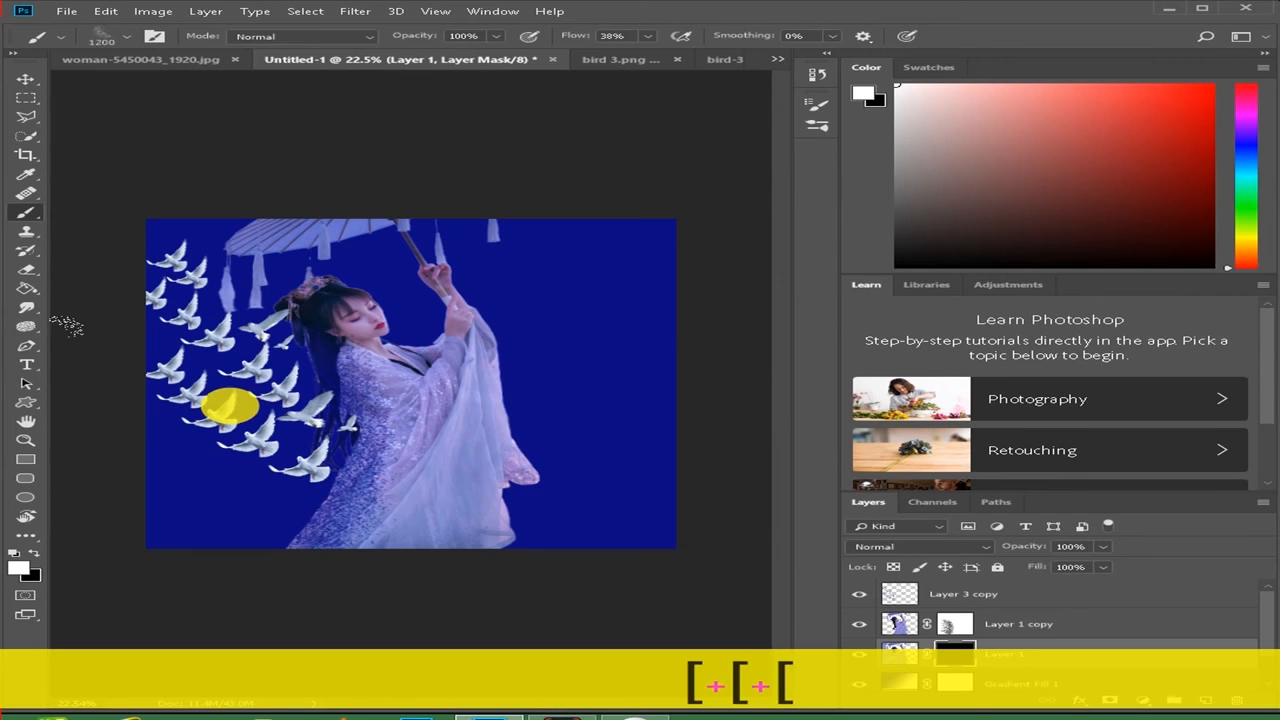
key(bracketleft)
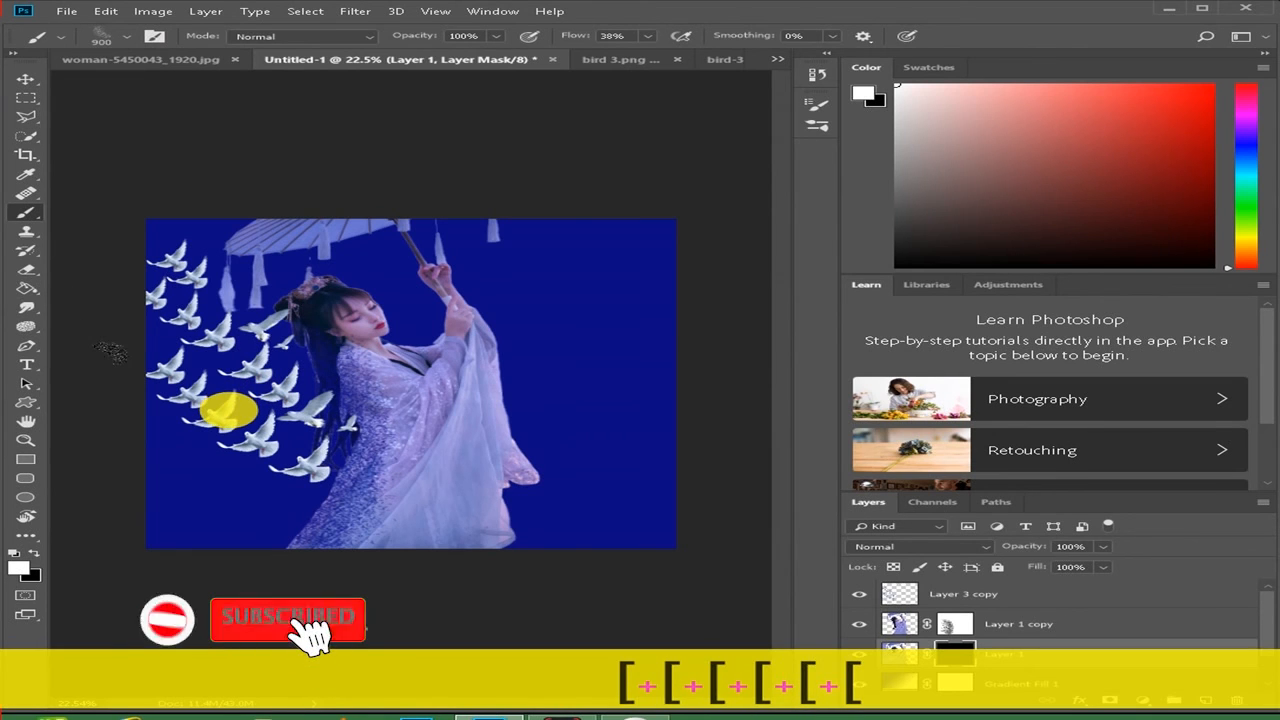
click(216, 404)
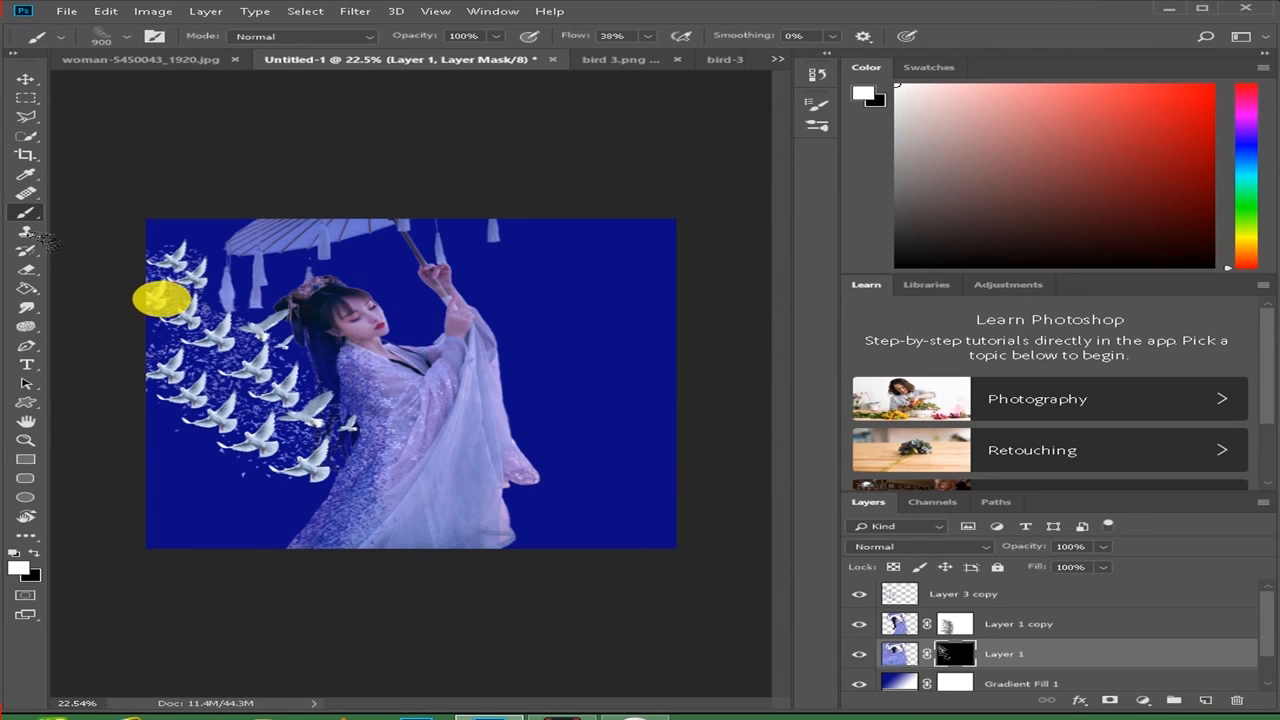
click(171, 343)
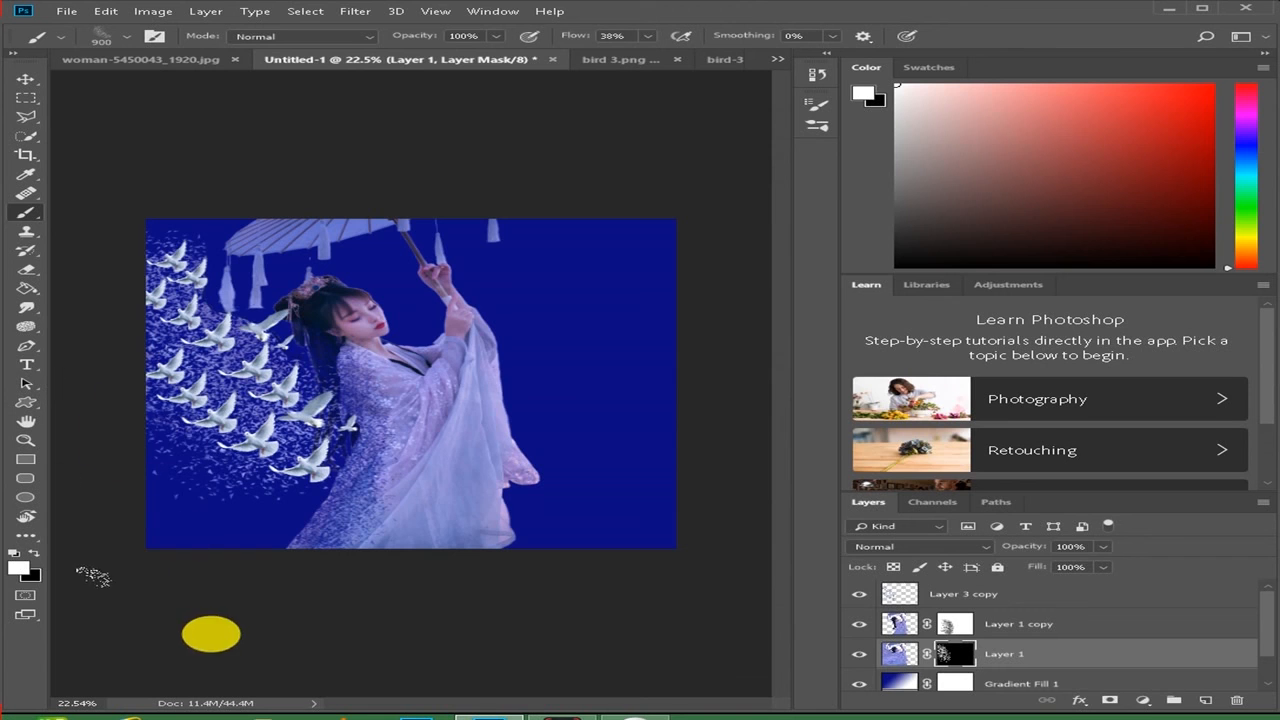
click(247, 457)
scroll(397, 469, up, 3)
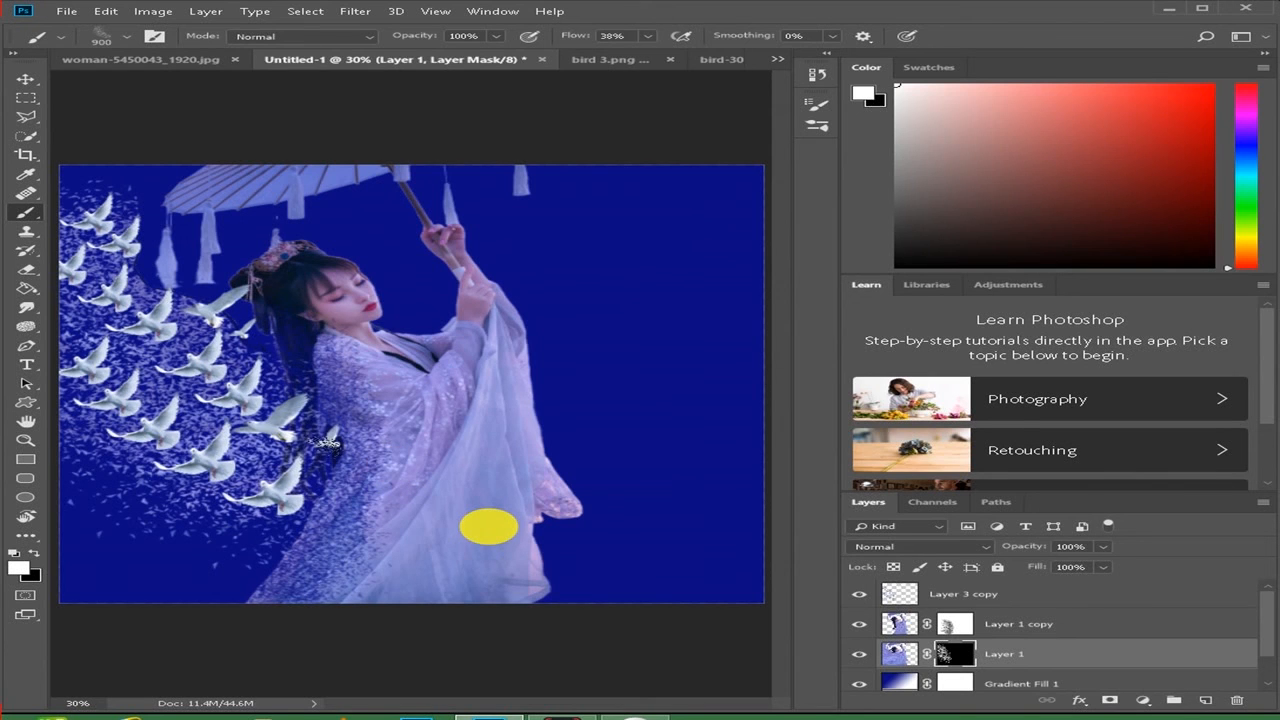
- Cool the white doves on Layer 3 copy with the Camera Raw Filter by setting Temperature to -17
key(F10)
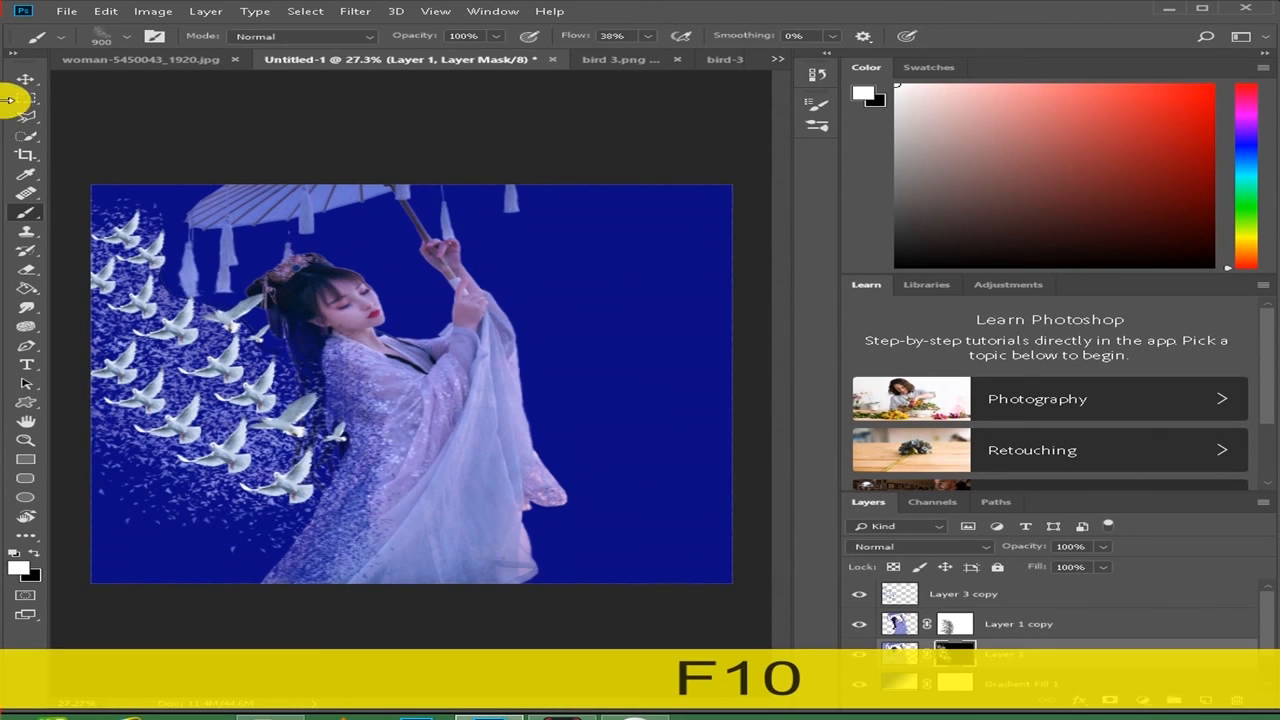
click(28, 82)
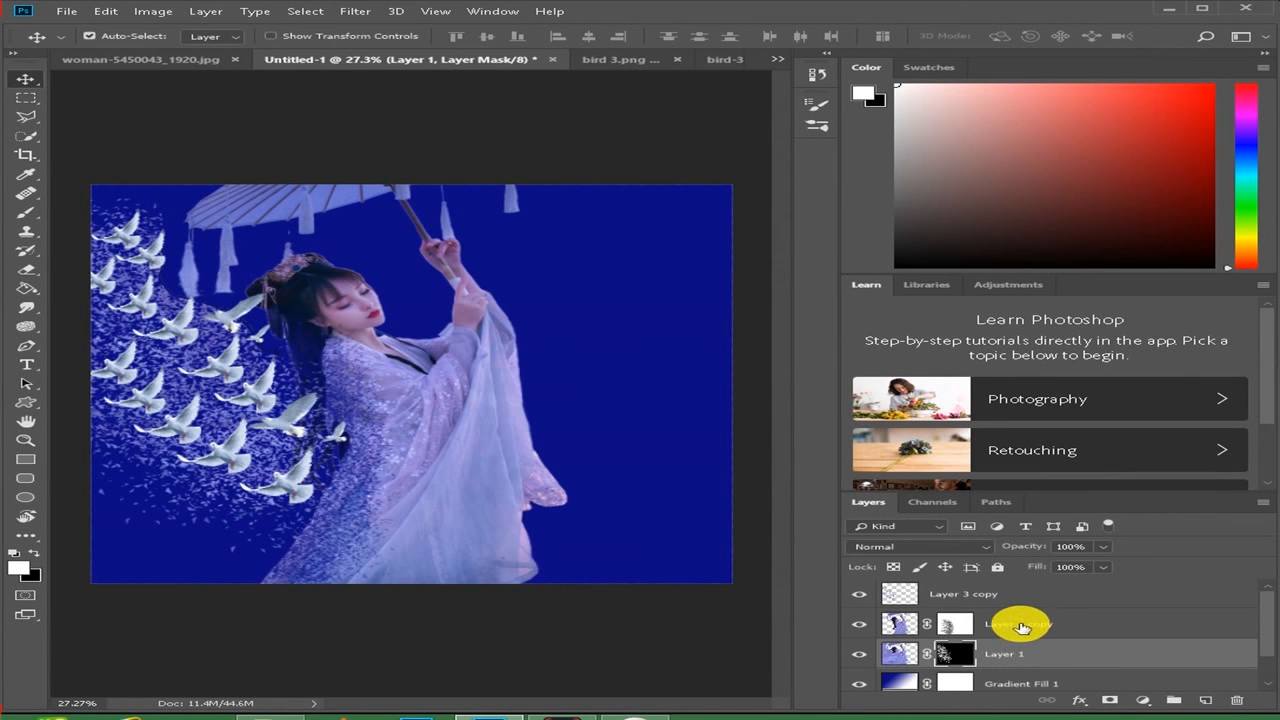
click(1005, 594)
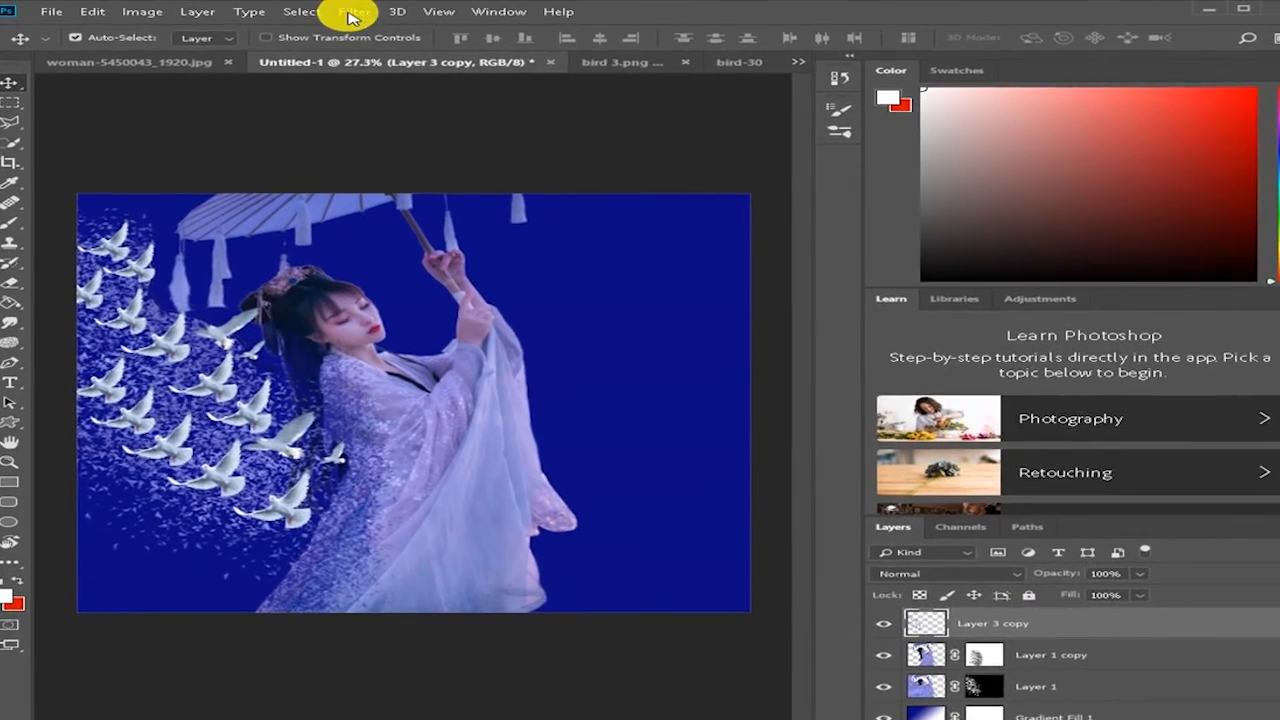
click(352, 14)
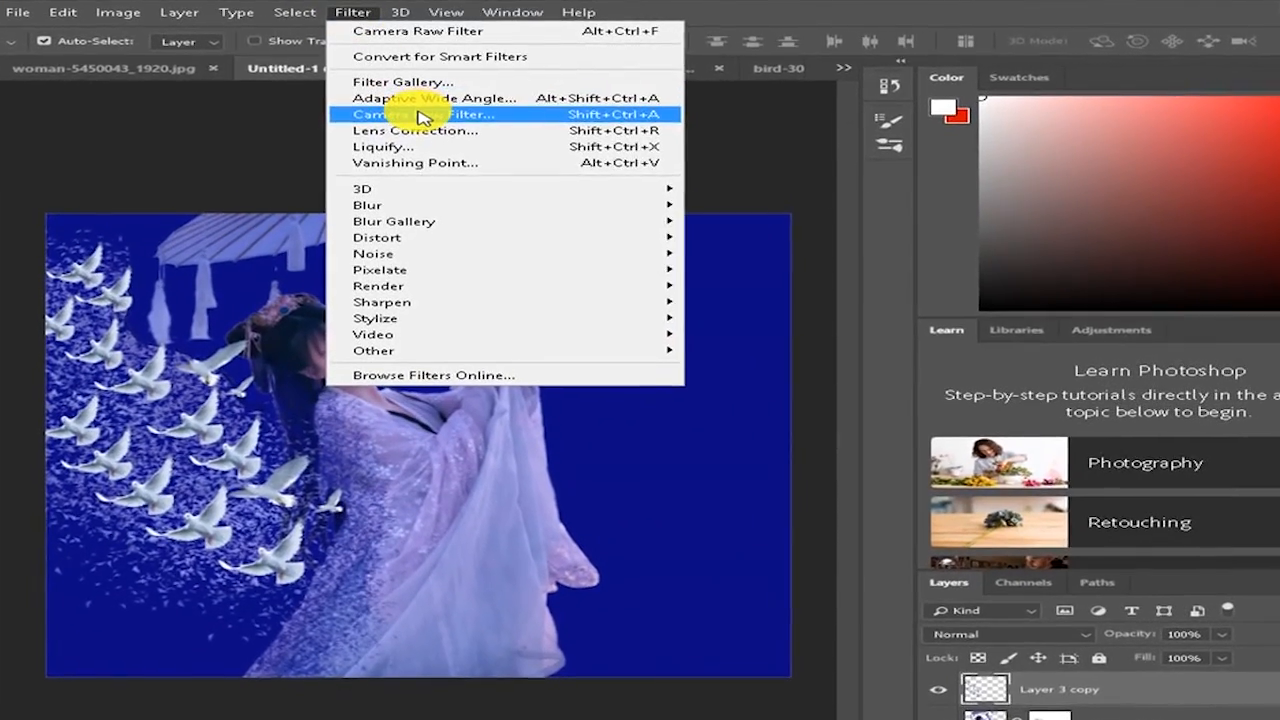
click(420, 116)
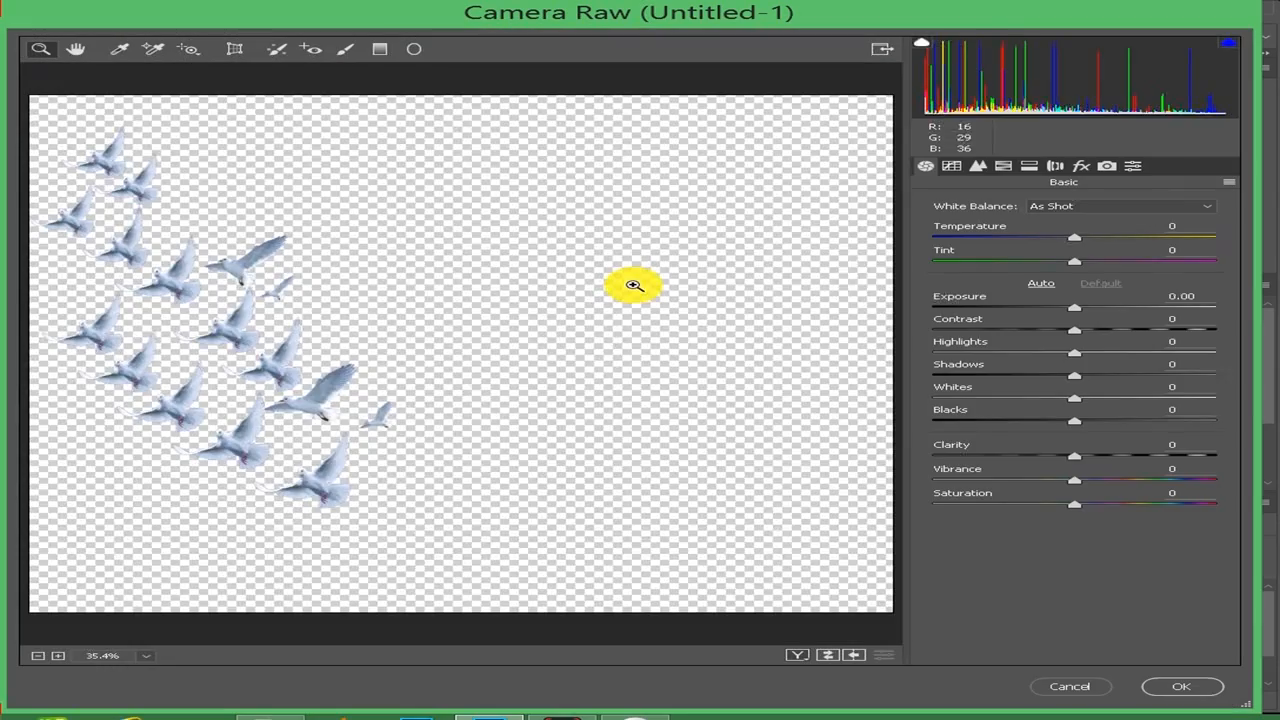
drag(1074, 241, 1051, 240)
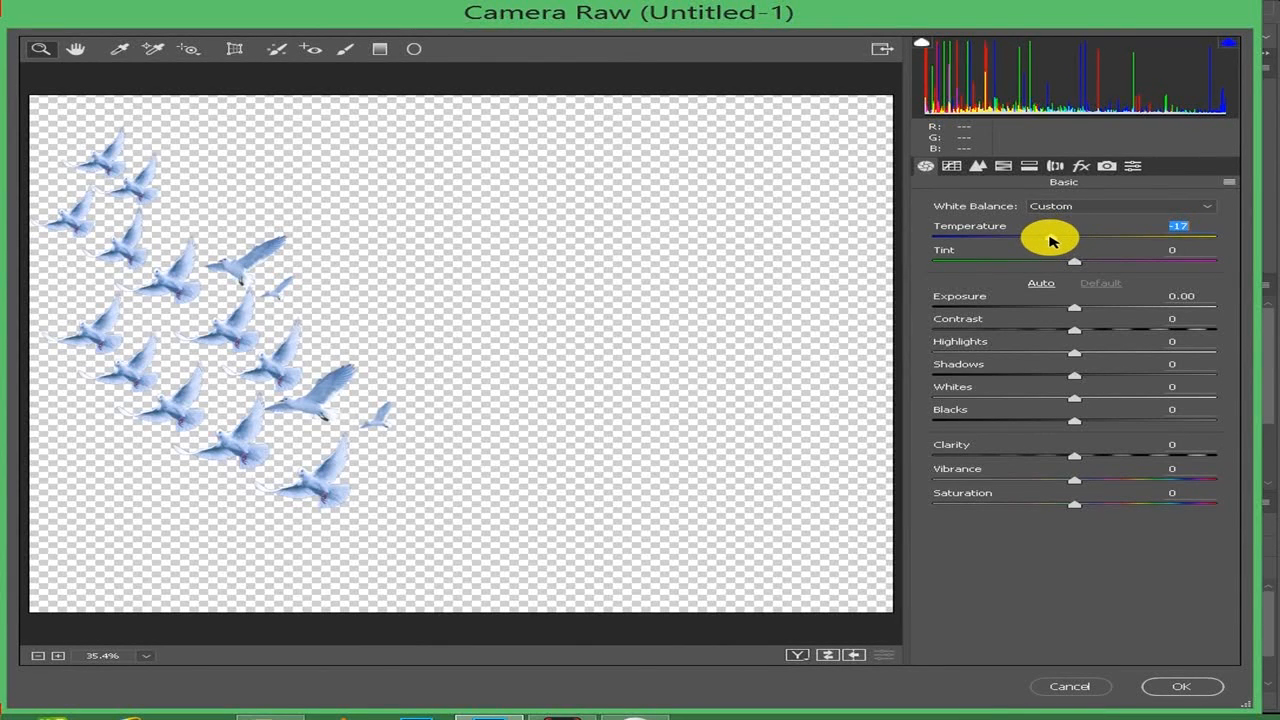
click(1181, 690)
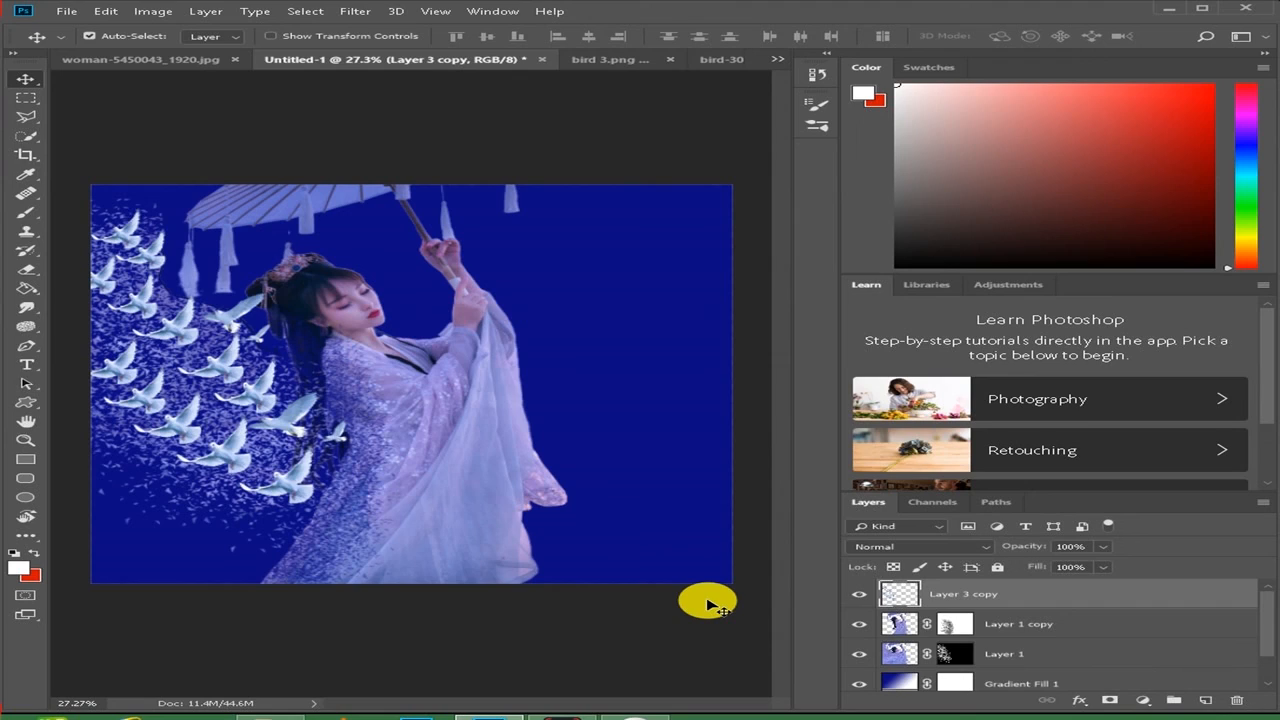
- Examine the cooled doves, the dispersion particles and the woman's hair and dress up close and in the full composition
scroll(298, 352, up, 2)
scroll(298, 352, up, 4)
scroll(200, 460, down, 2)
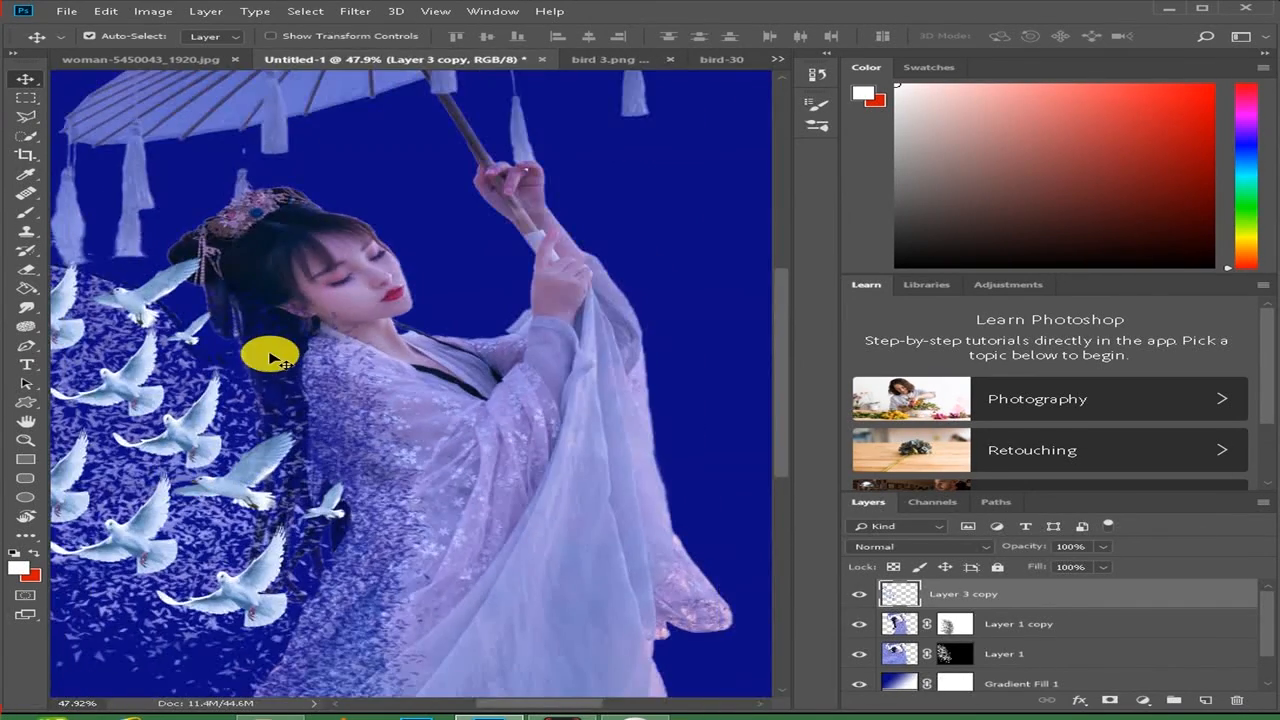
scroll(189, 349, down, 3)
scroll(306, 310, up, 2)
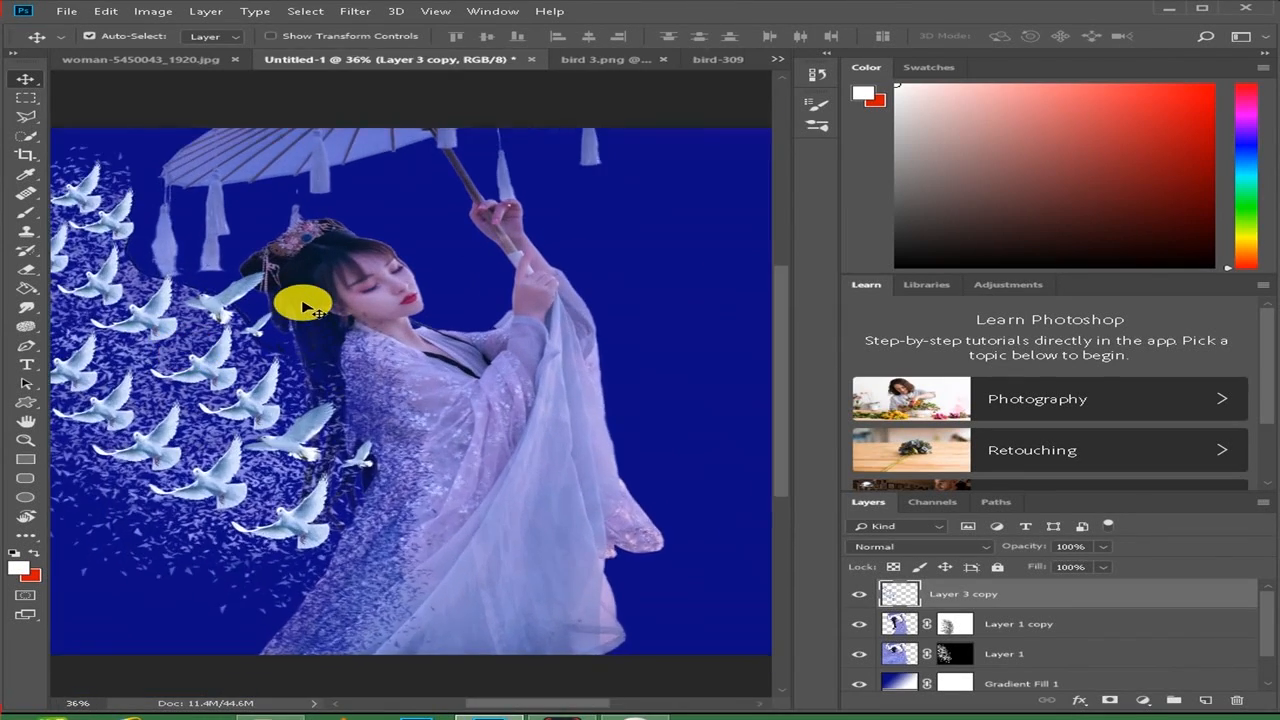
scroll(305, 307, up, 2)
scroll(303, 300, down, 2)
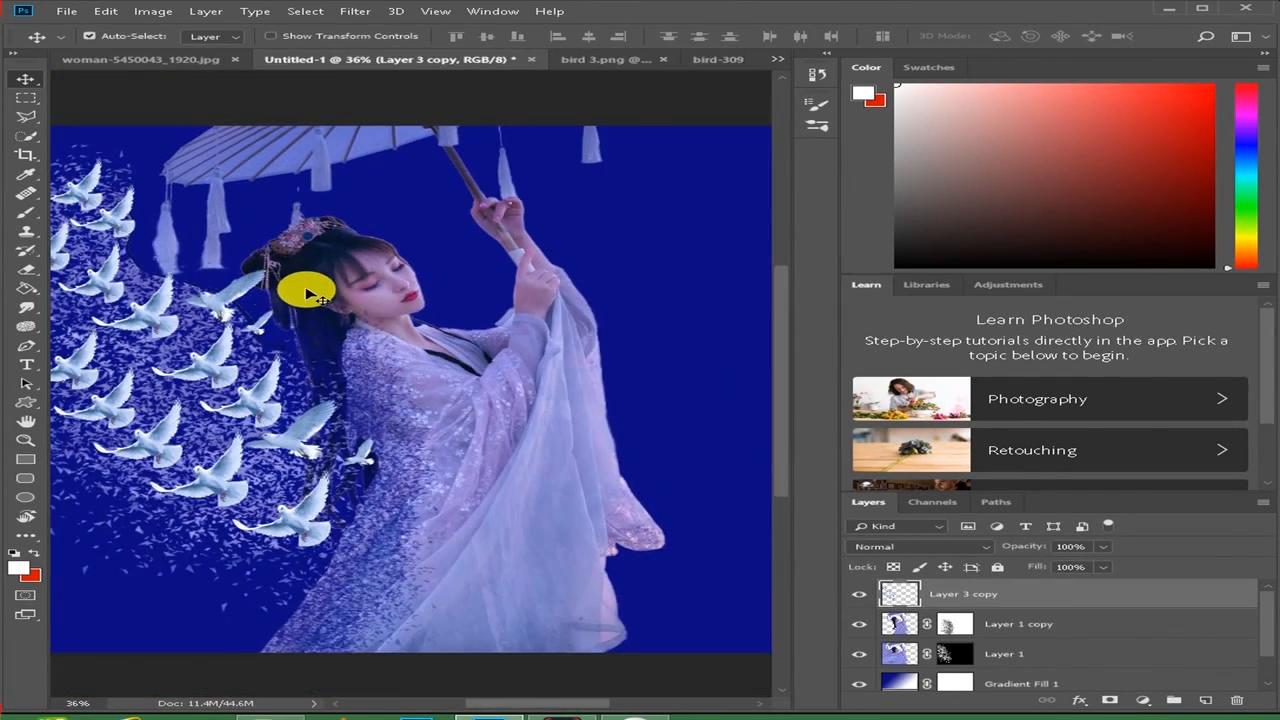
scroll(190, 305, down, 1)
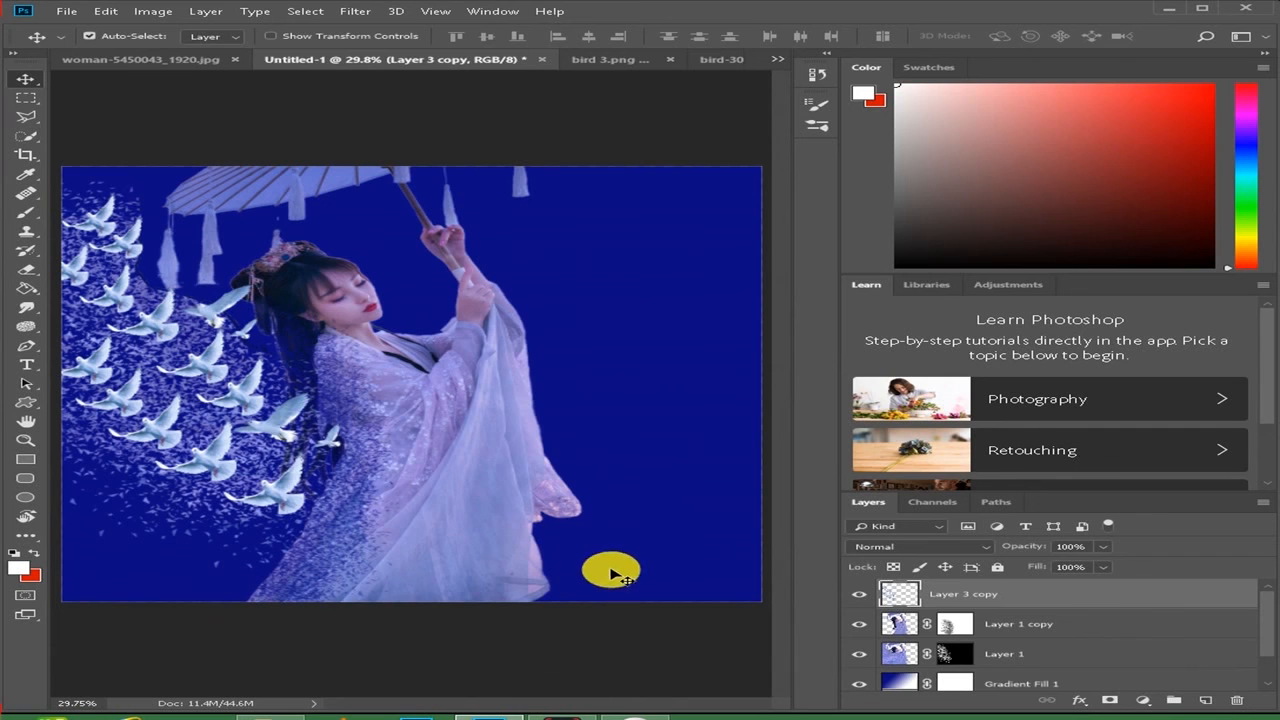